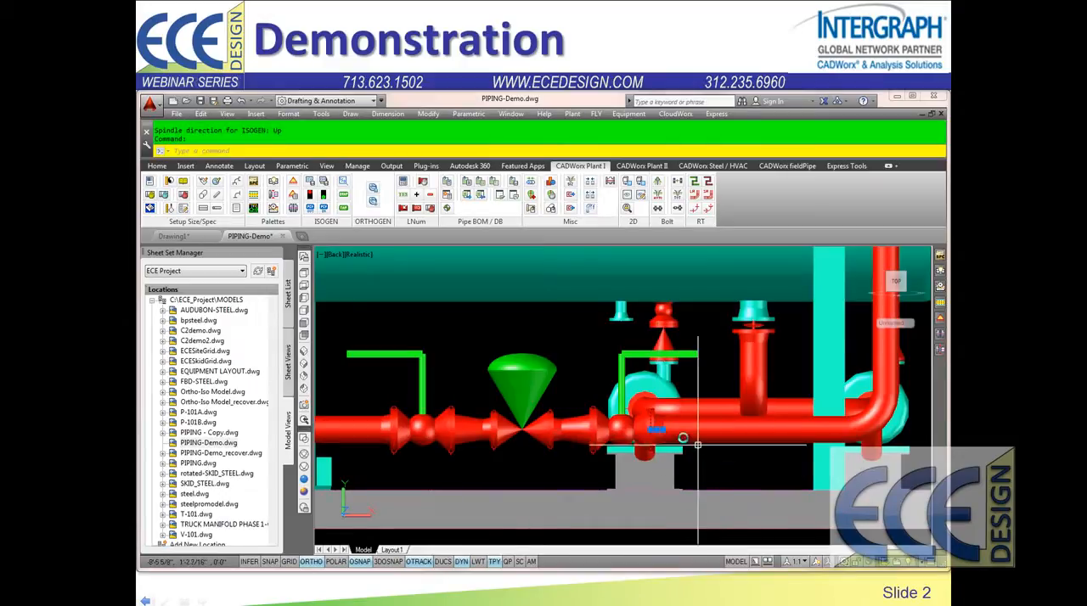
Step: Move all components of the control valve assembly together along the lower horizontal pipe, closer to the elbow under the vertical pipe
click(664, 429)
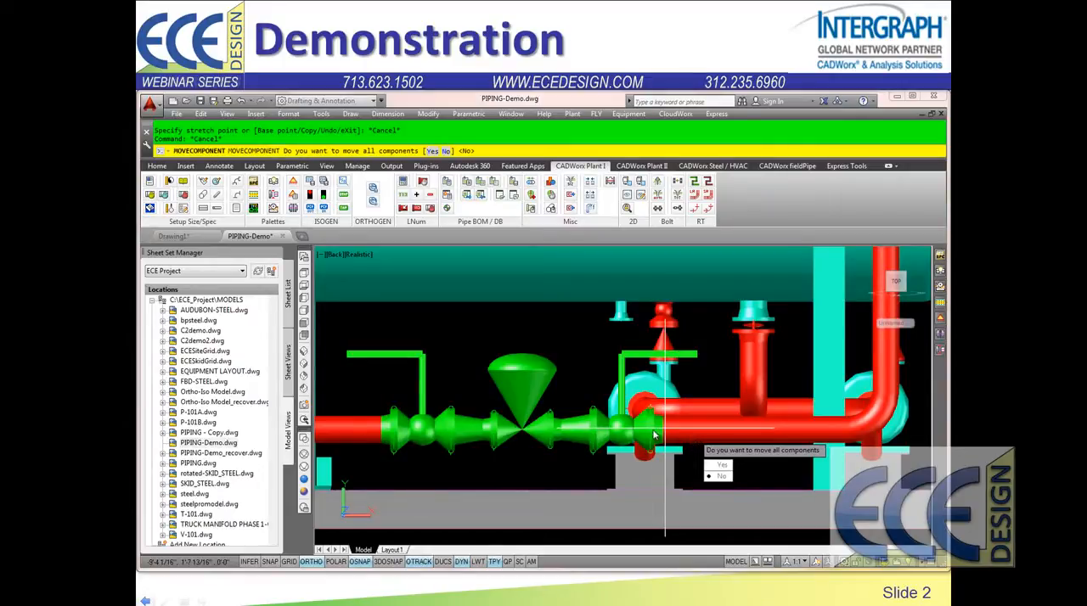
click(718, 468)
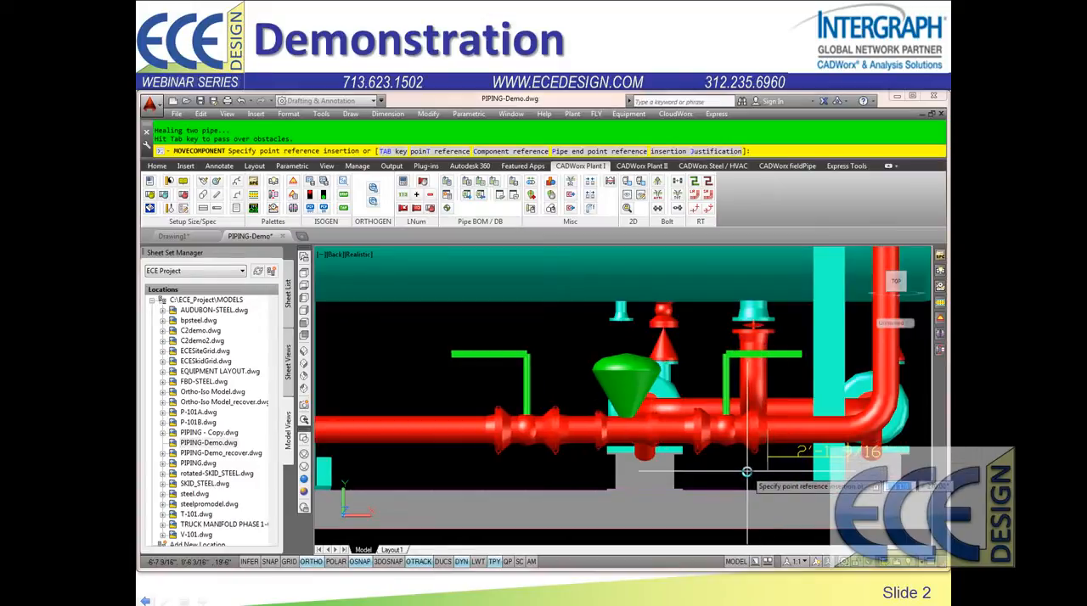
click(748, 476)
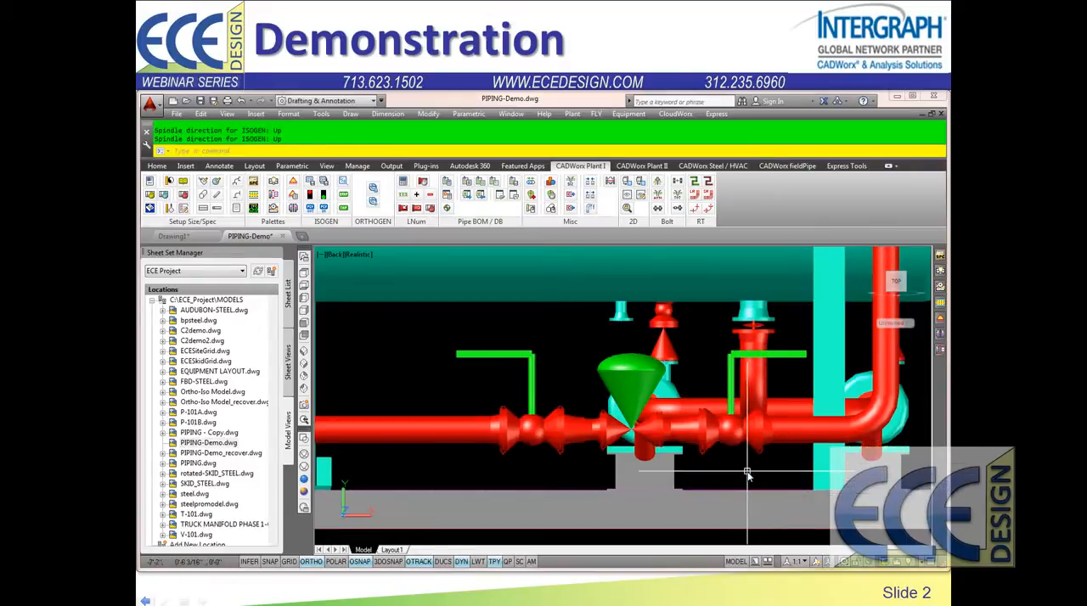
Step: Inspect the component data of the pipe section between the moved valve assembly and the elbow
double_click(812, 432)
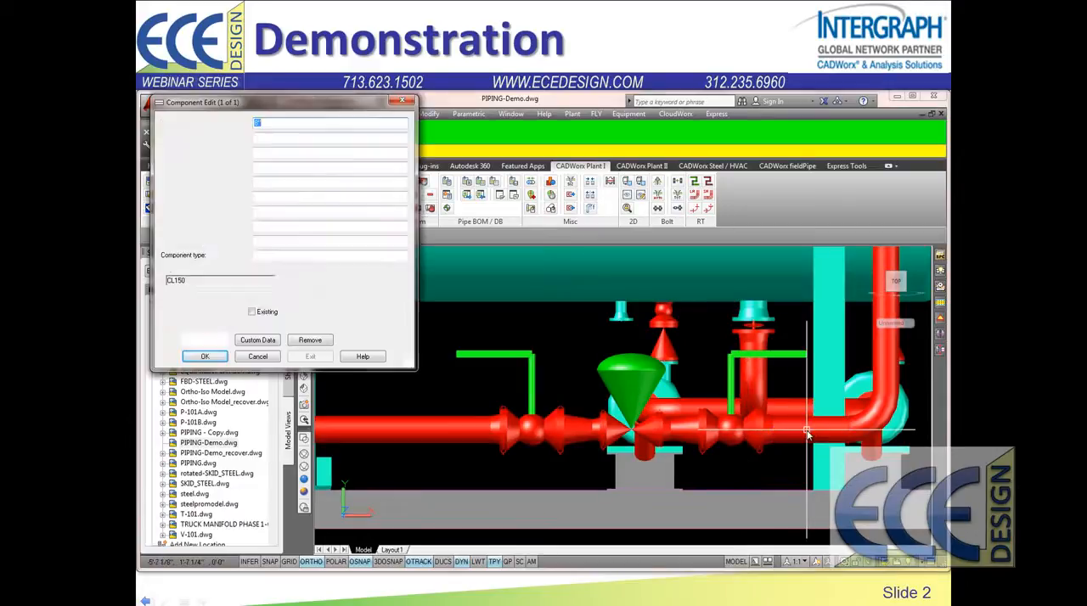
drag(286, 243, 219, 248)
click(257, 356)
Step: Start routing a branch from the vertical pipe beside the vessel head, using a Weld-O-Let (O-LET, BW, ASTM A182-F316) as the branch fitting
scroll(620, 361, down, 3)
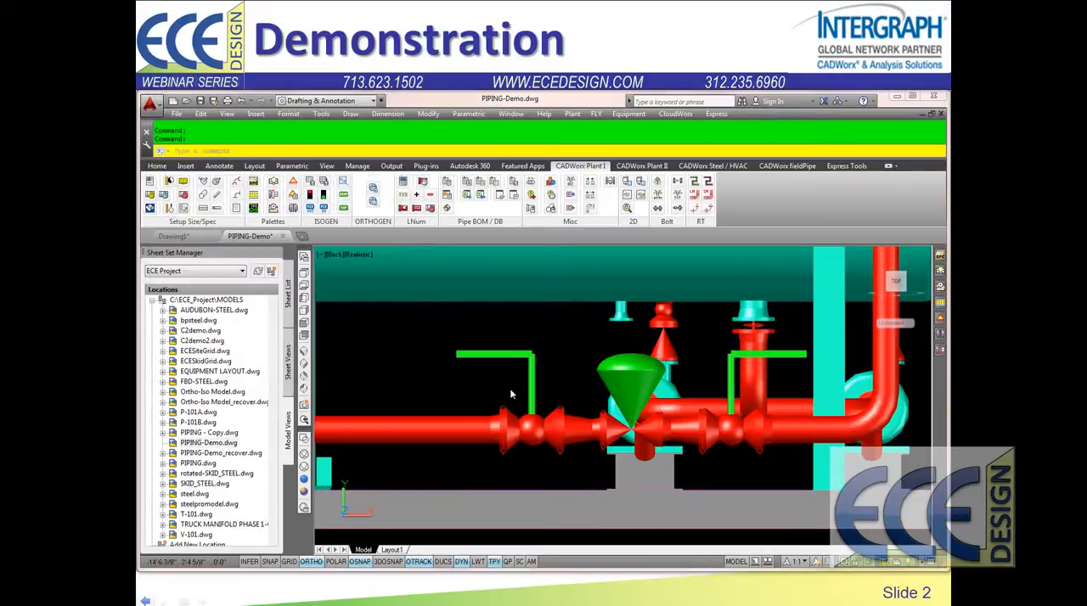
scroll(621, 361, up, 3)
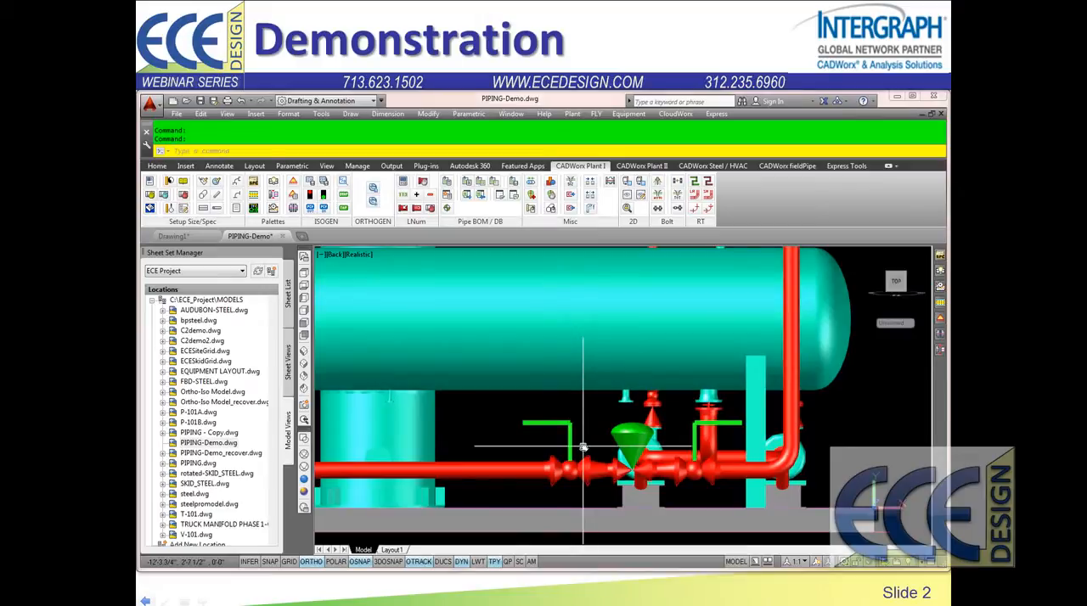
scroll(680, 426, down, 3)
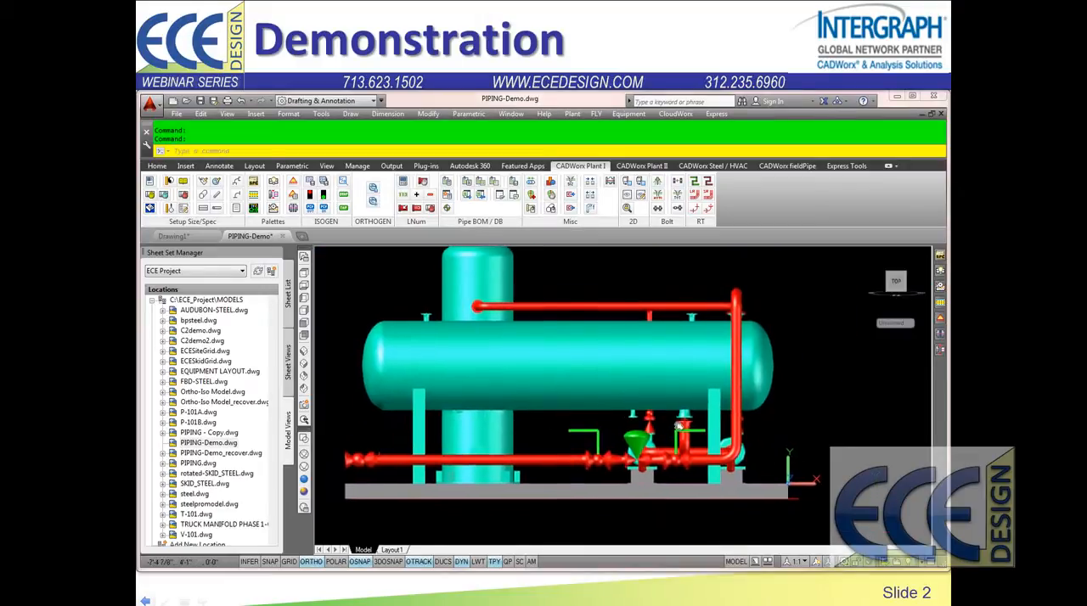
scroll(680, 426, up, 2)
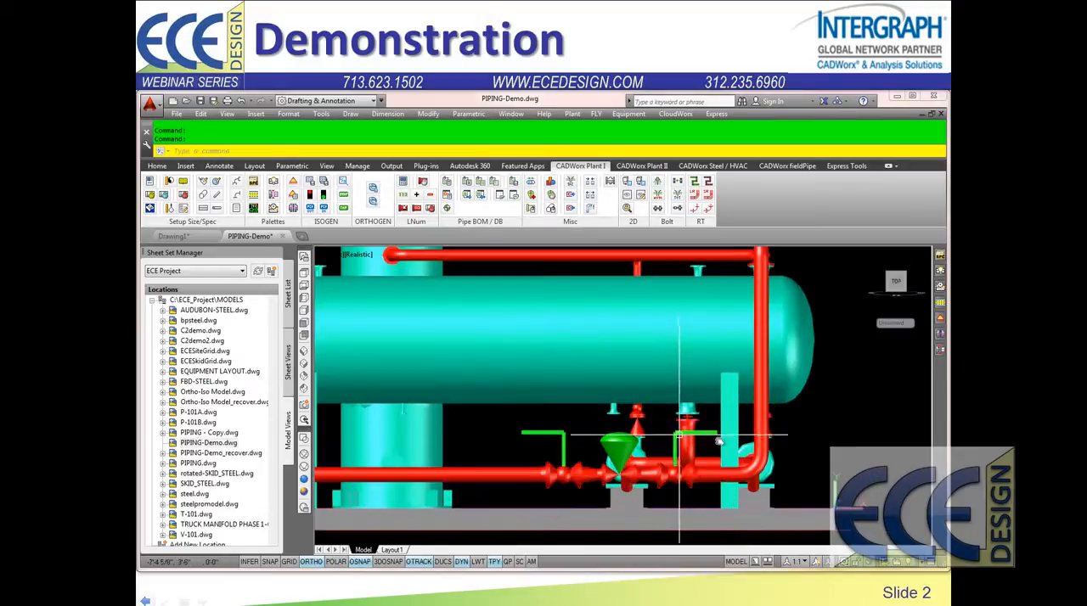
click(755, 419)
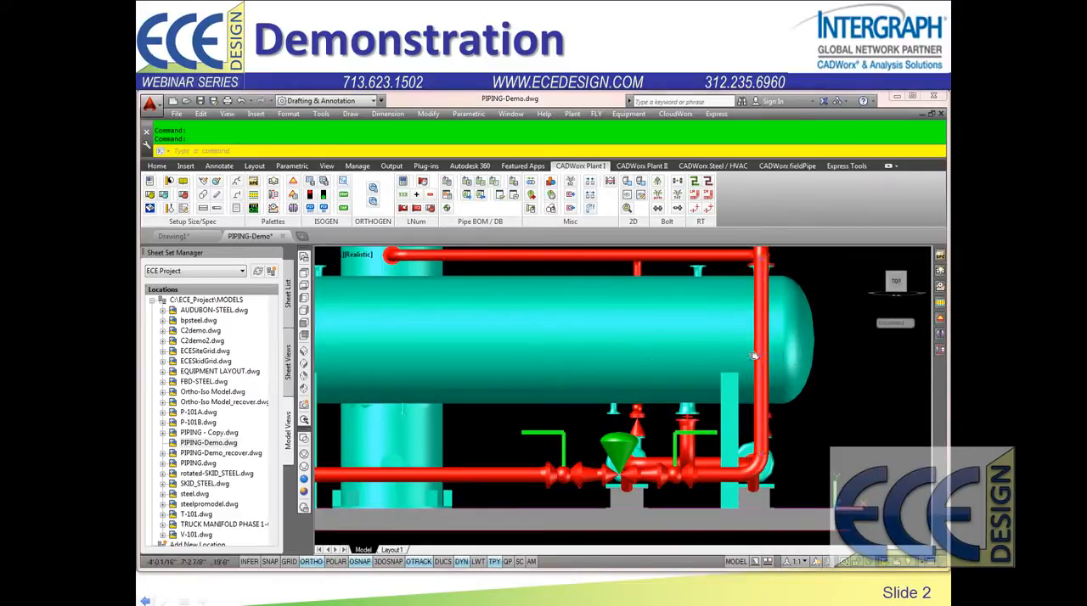
click(752, 357)
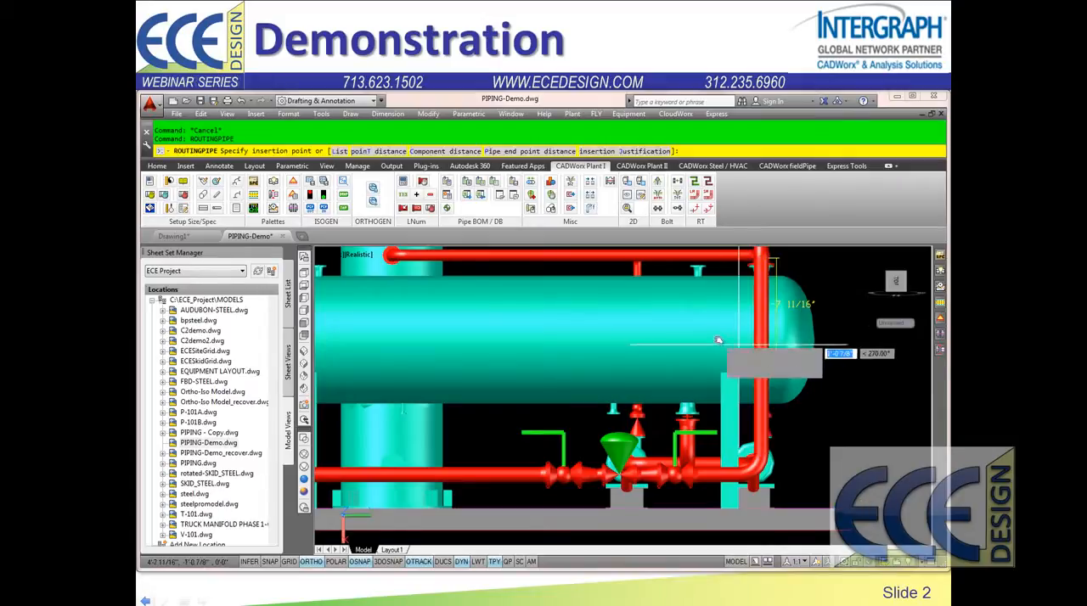
right_click(845, 390)
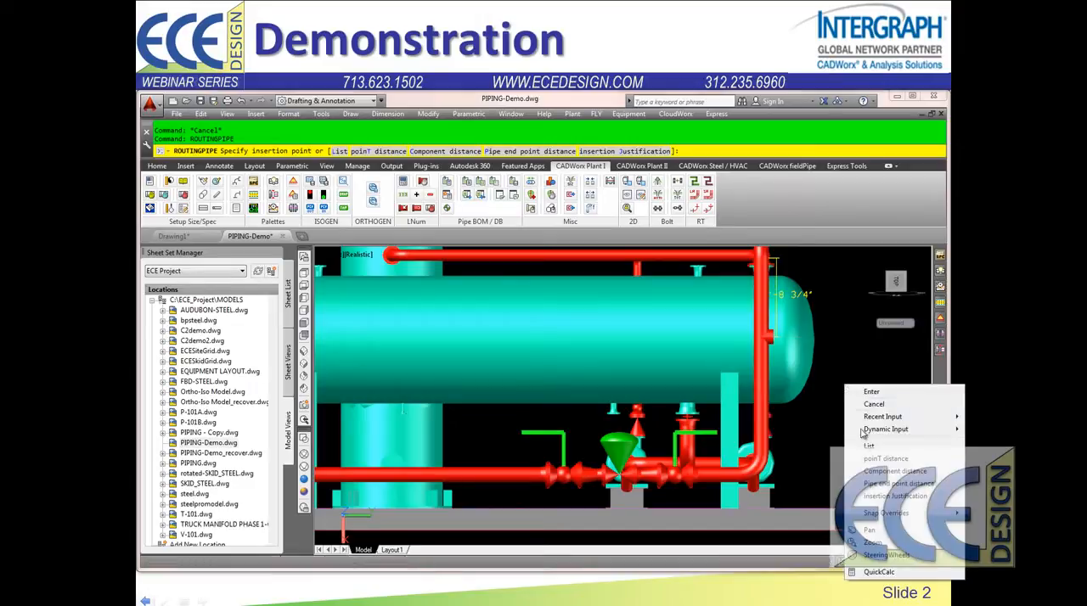
click(877, 450)
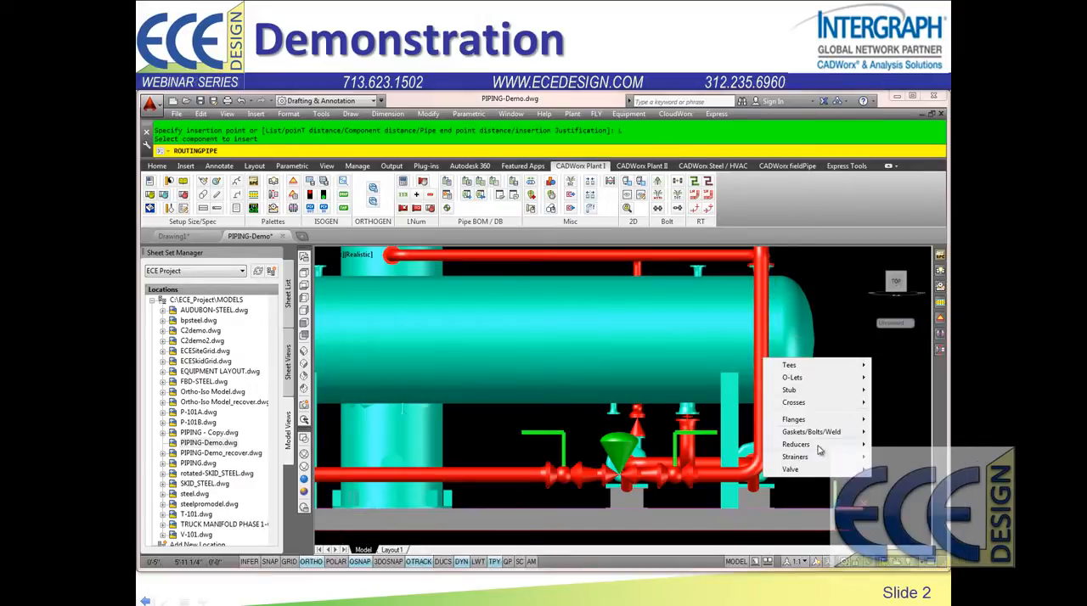
mouse_move(811, 384)
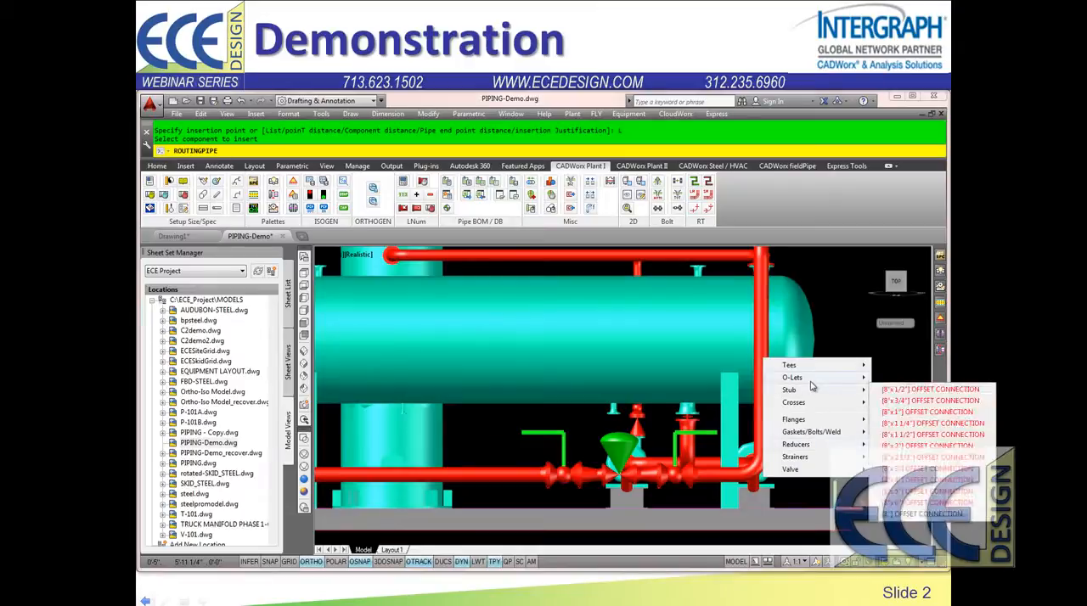
mouse_move(906, 390)
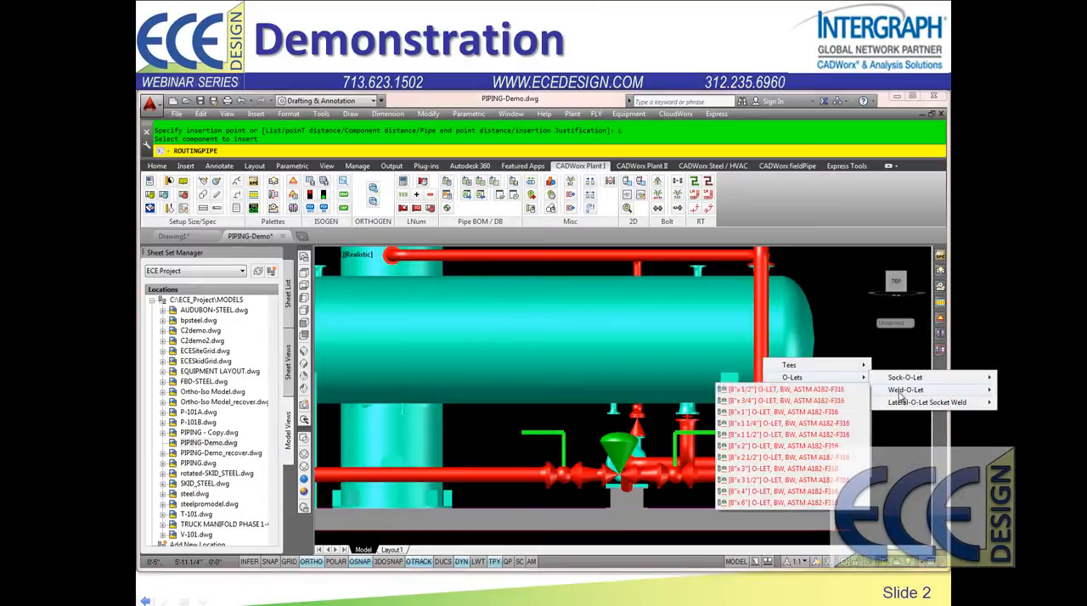
click(762, 504)
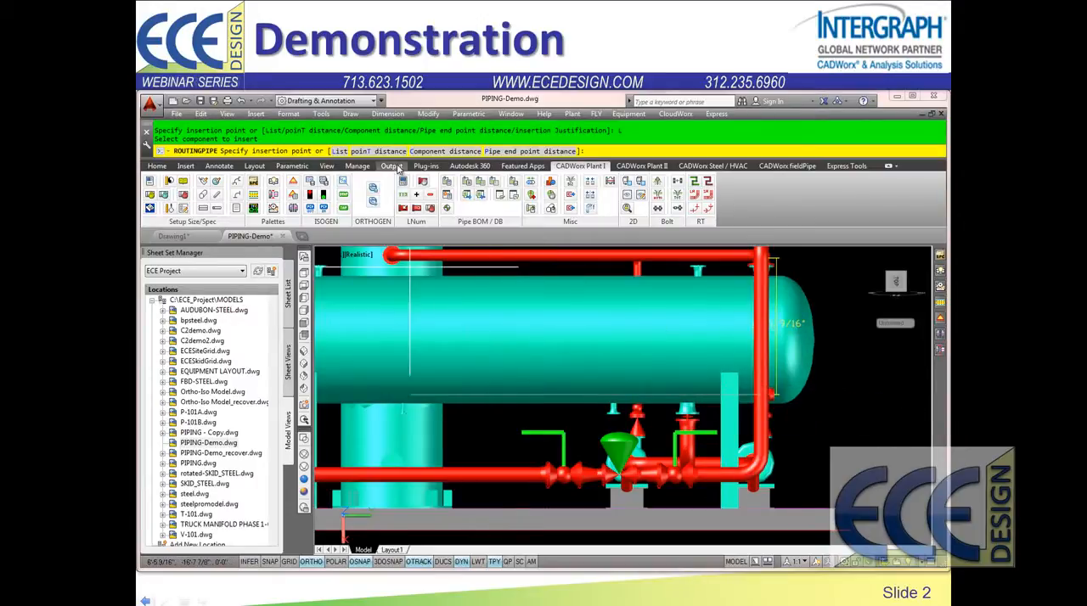
Step: Place the Weld-O-Let on the vertical pipe at a component distance of 5' from the lower elbow, branching toward the vertical vessel
click(443, 152)
click(760, 469)
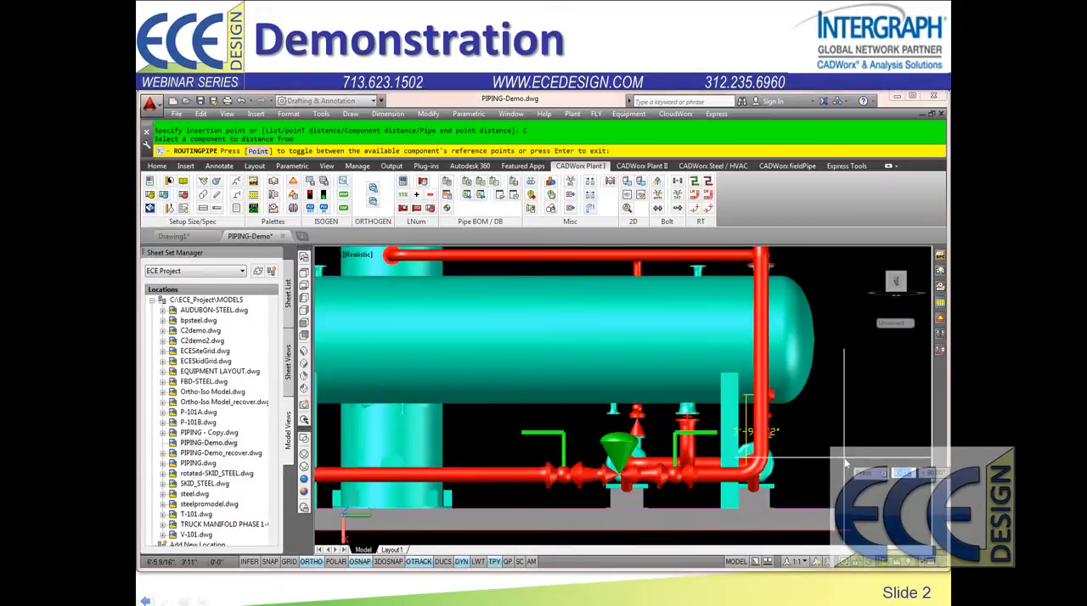
key(Return)
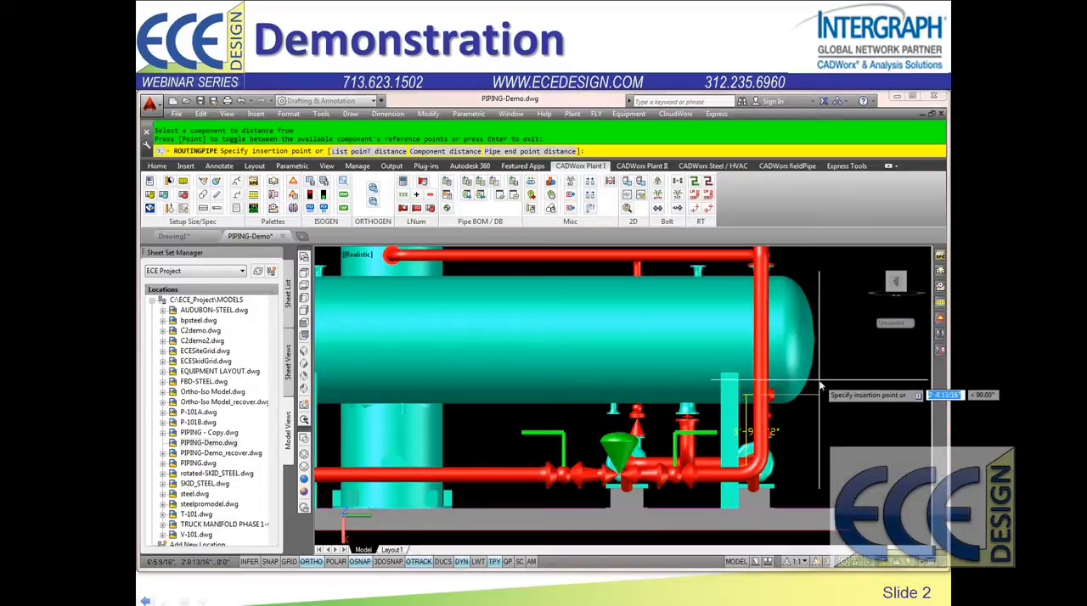
text(5)
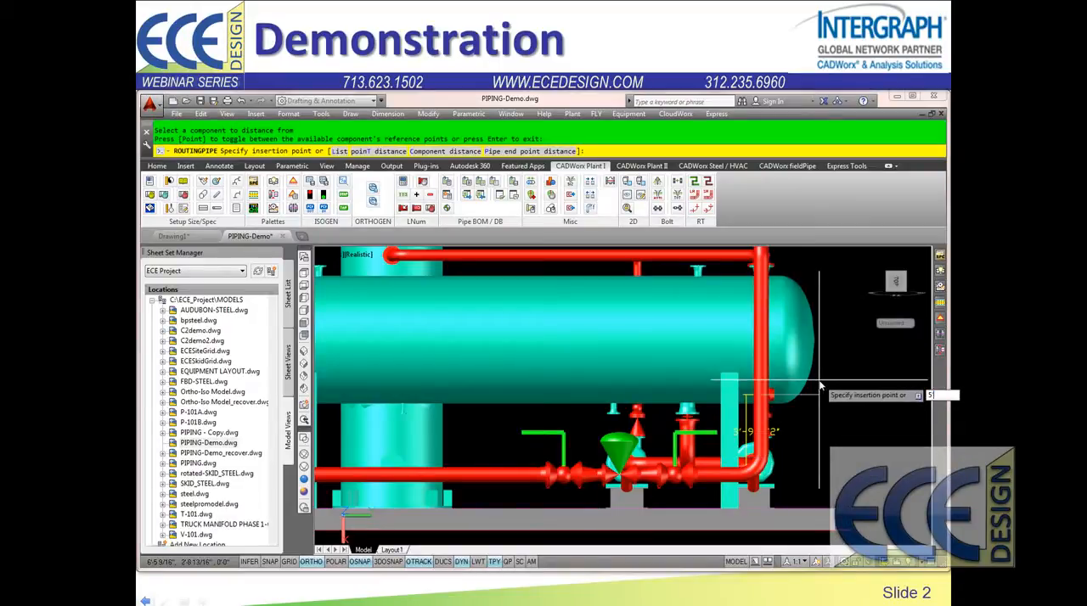
text(')
key(Return)
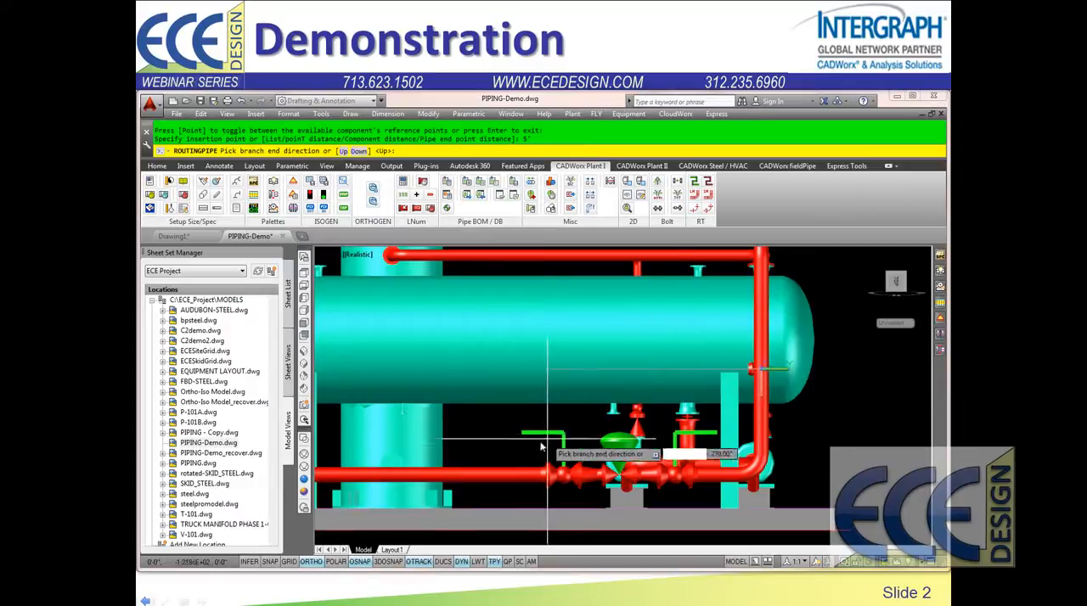
click(469, 436)
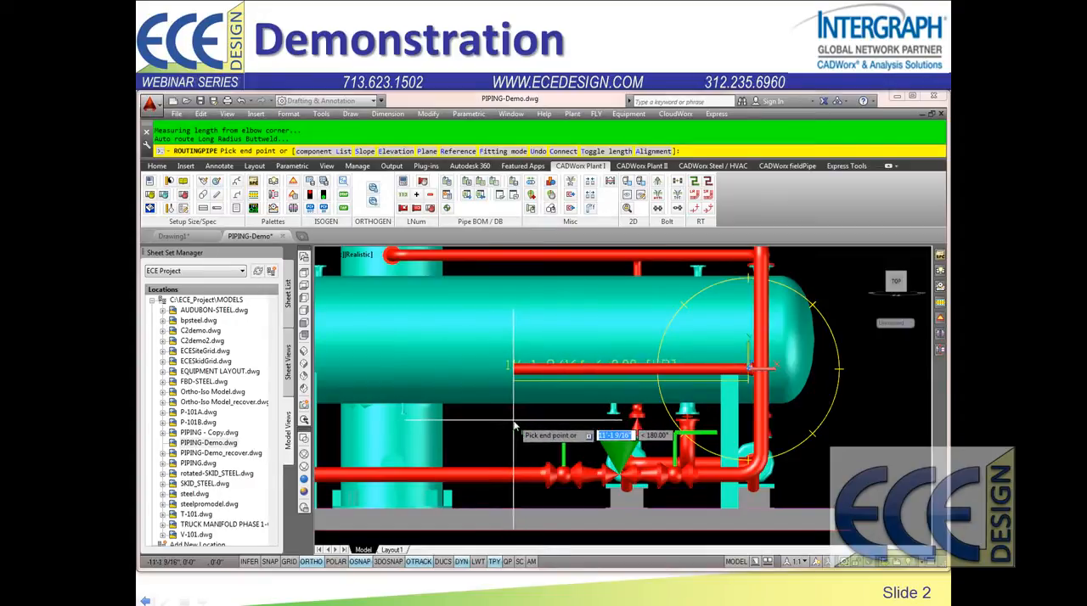
Step: Route the branch 12' horizontally, turning it down to end perpendicular to the lower horizontal pipe
text(12')
key(Return)
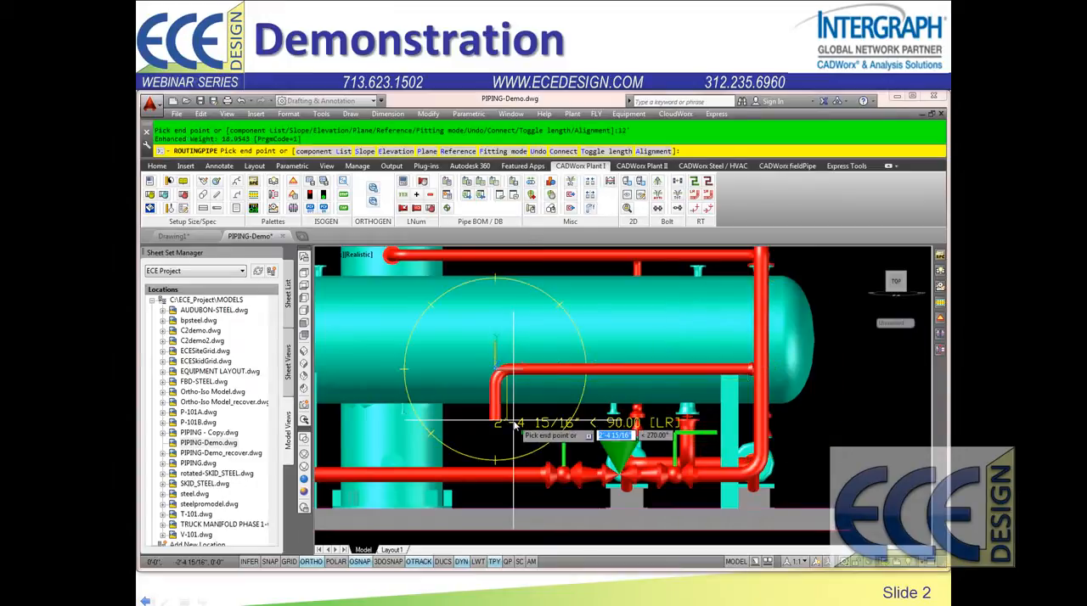
shift+right_click(514, 423)
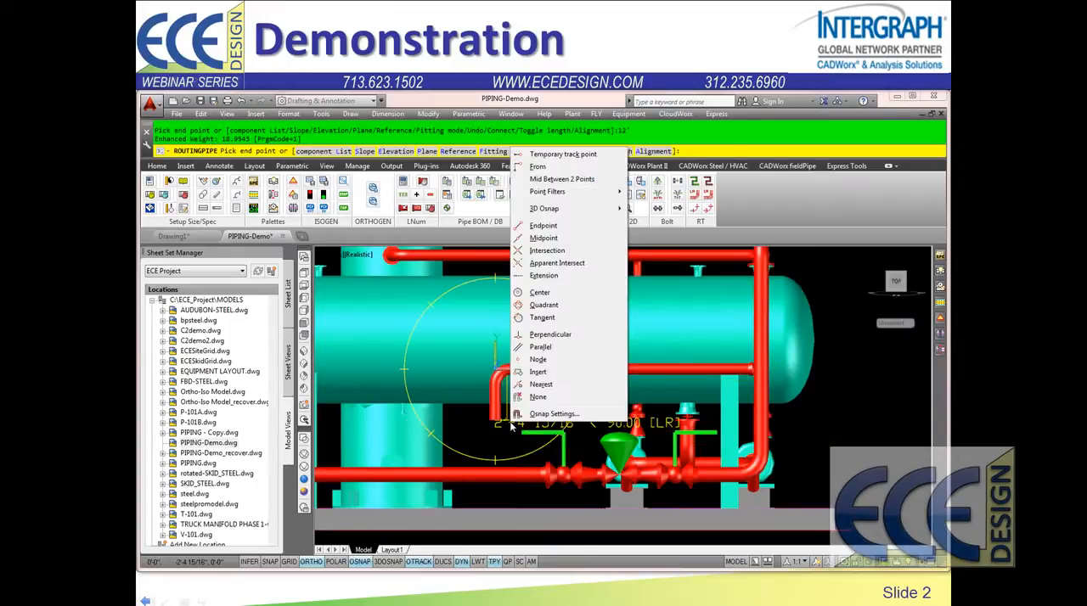
click(560, 334)
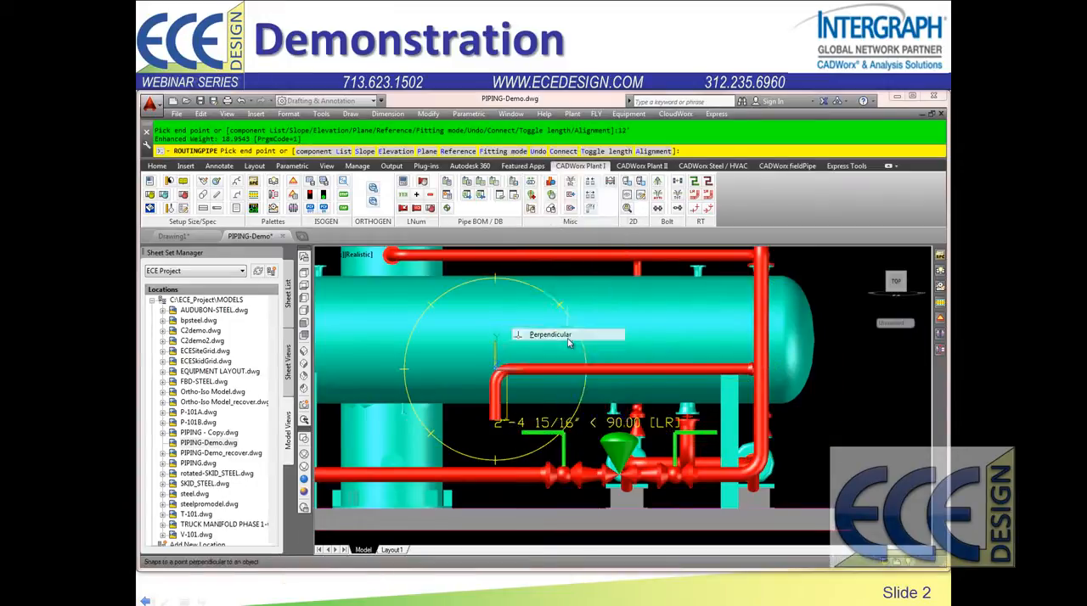
click(500, 481)
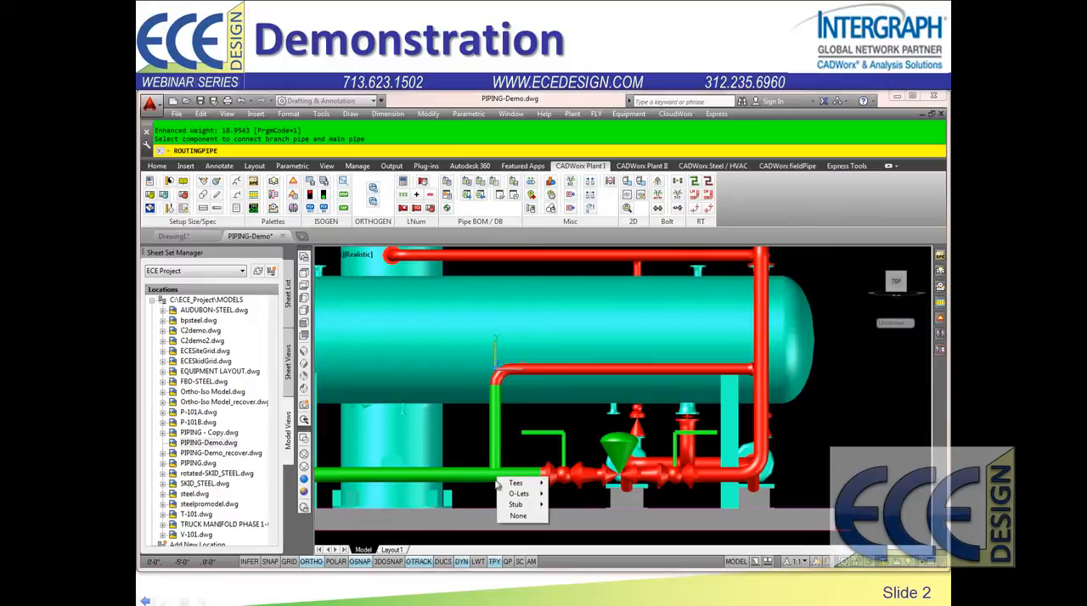
Step: Connect the descending branch to the lower horizontal pipe with a Weld-O-Let
mouse_move(527, 496)
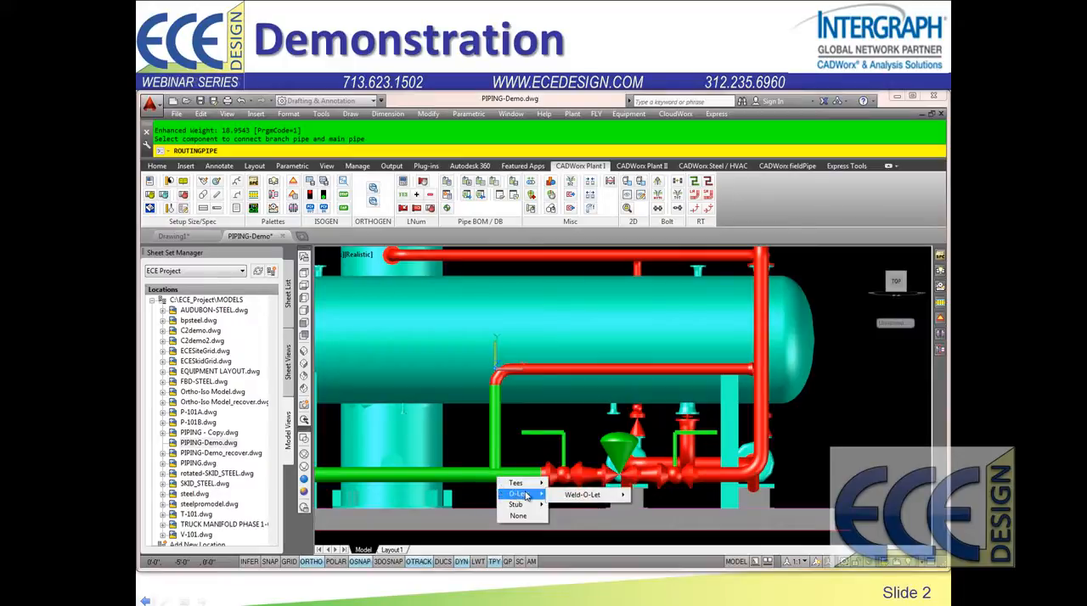
mouse_move(584, 495)
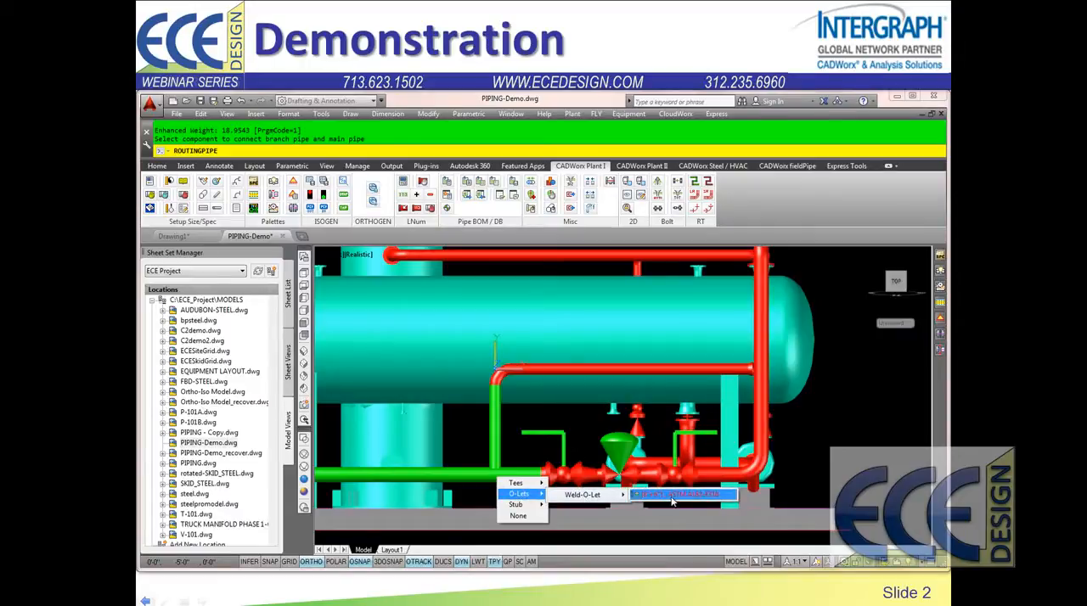
click(672, 498)
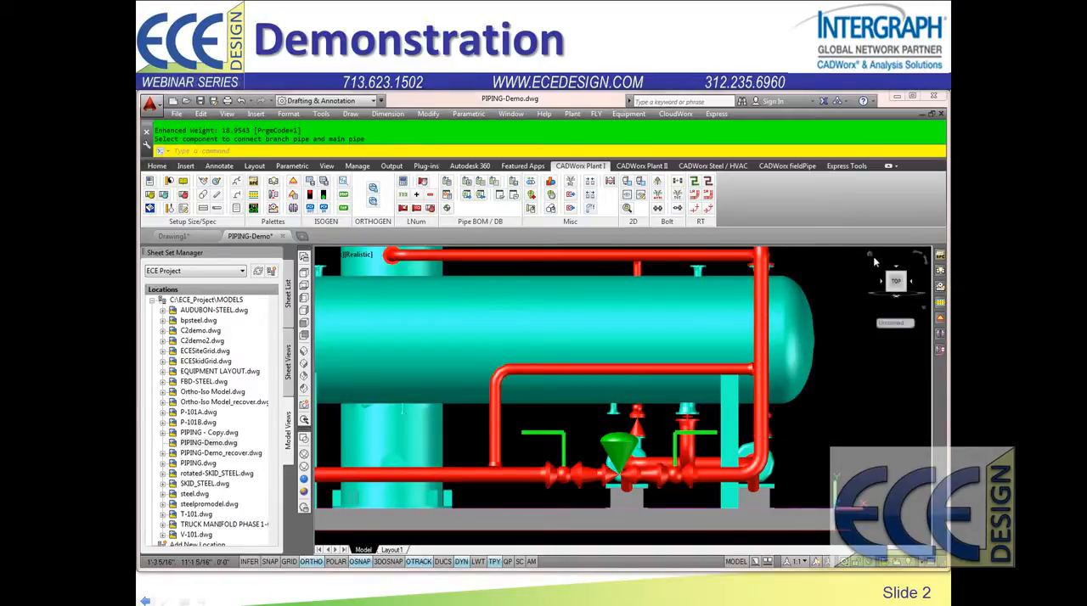
Step: Insert a globe valve (CL150, RF, ASTM A182-F316) into the new bypass pipe, next to the Weld-O-Let on the vertical pipe
click(940, 255)
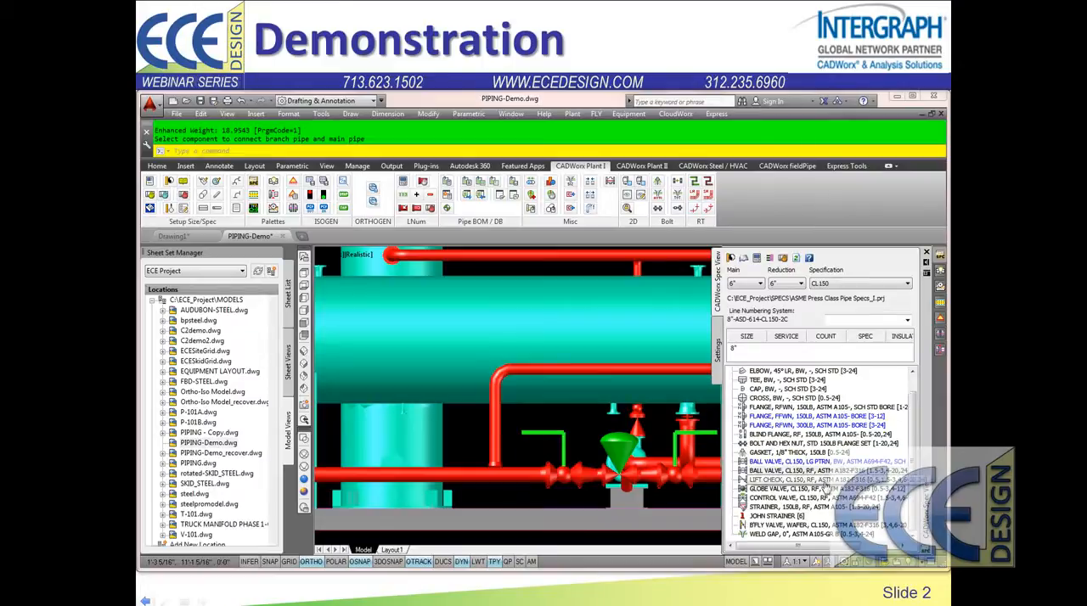
double_click(781, 488)
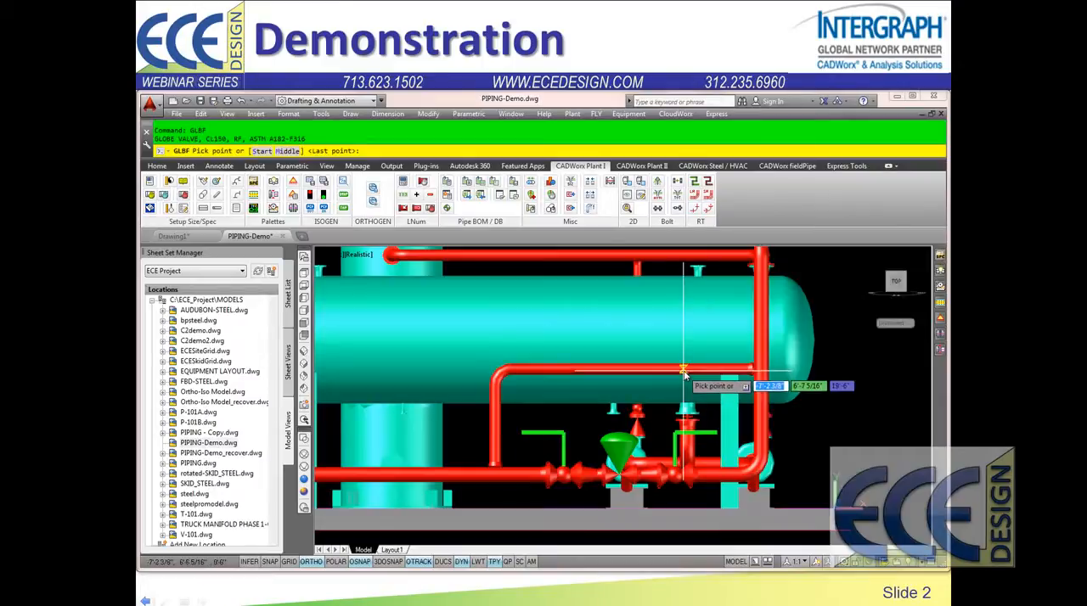
click(690, 372)
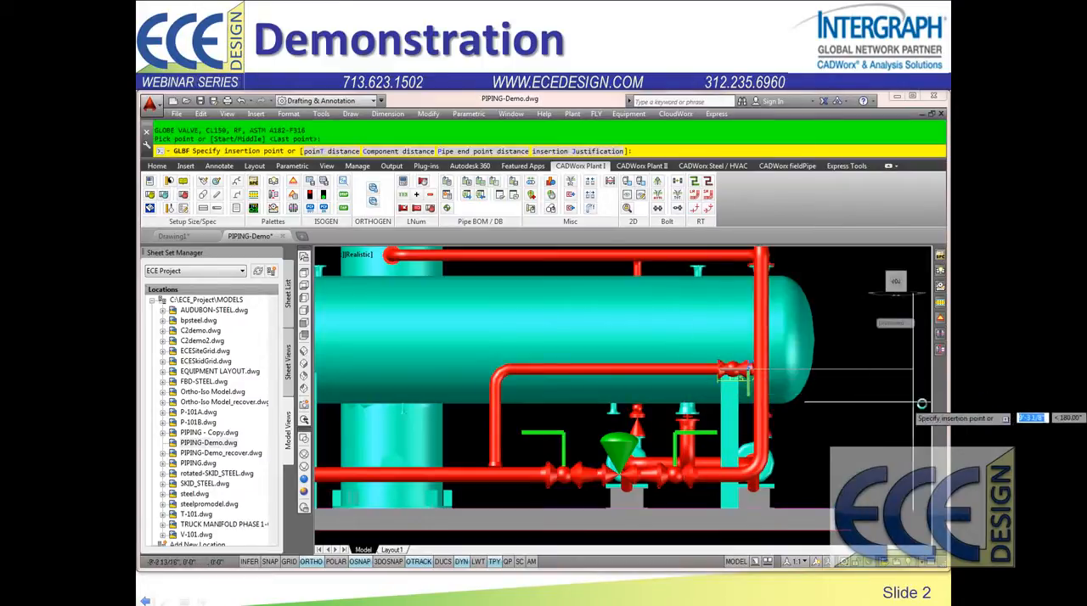
click(886, 408)
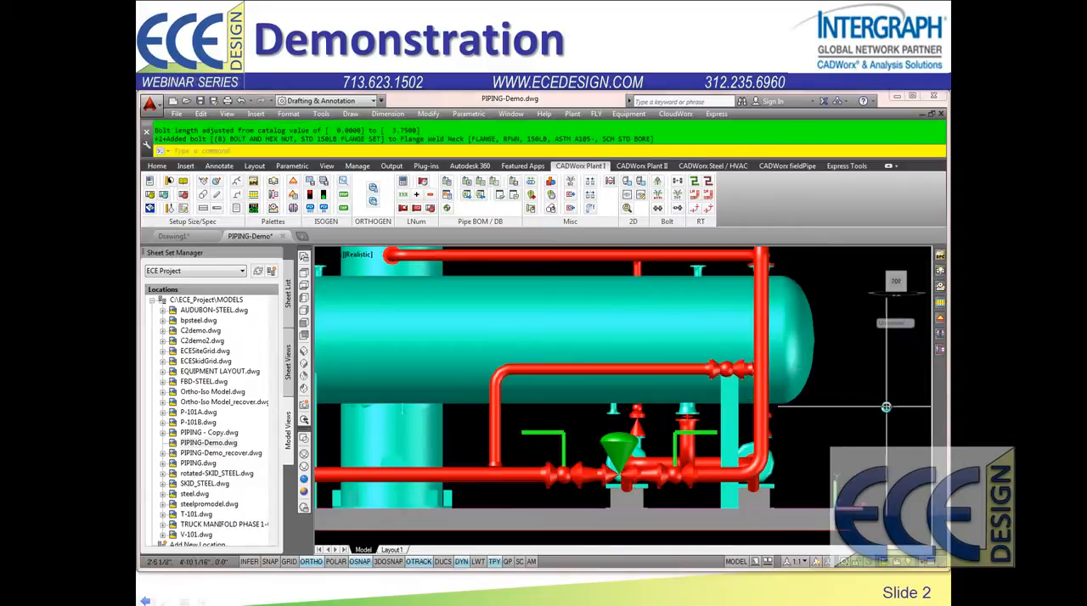
Step: Add the _Sample_Wheel_I_top handwheel topworks to the new bypass globe valve, with its direction set to Up
scroll(730, 370, up, 4)
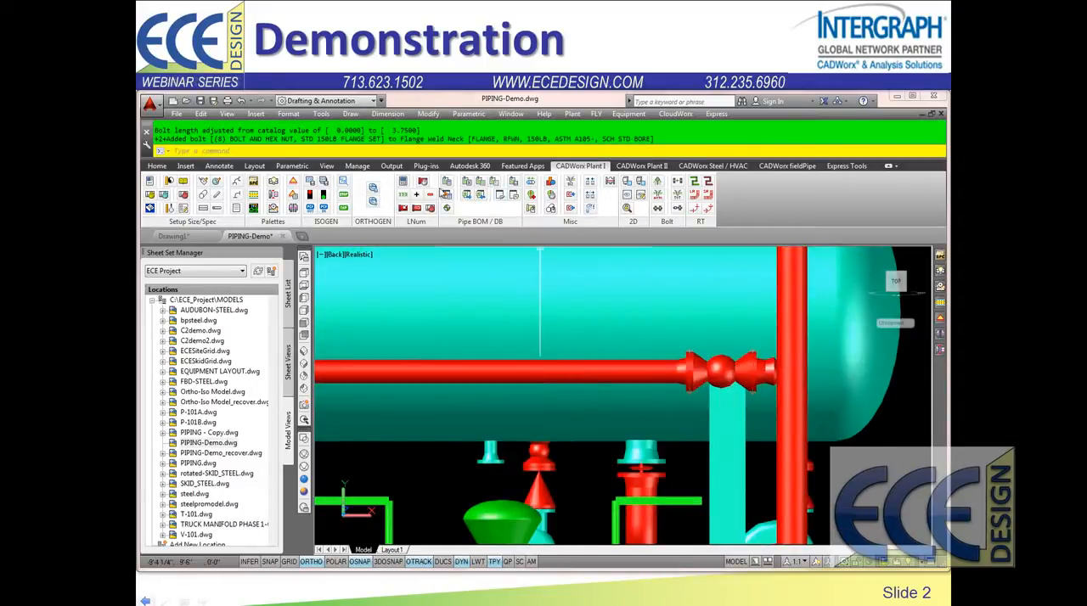
click(530, 196)
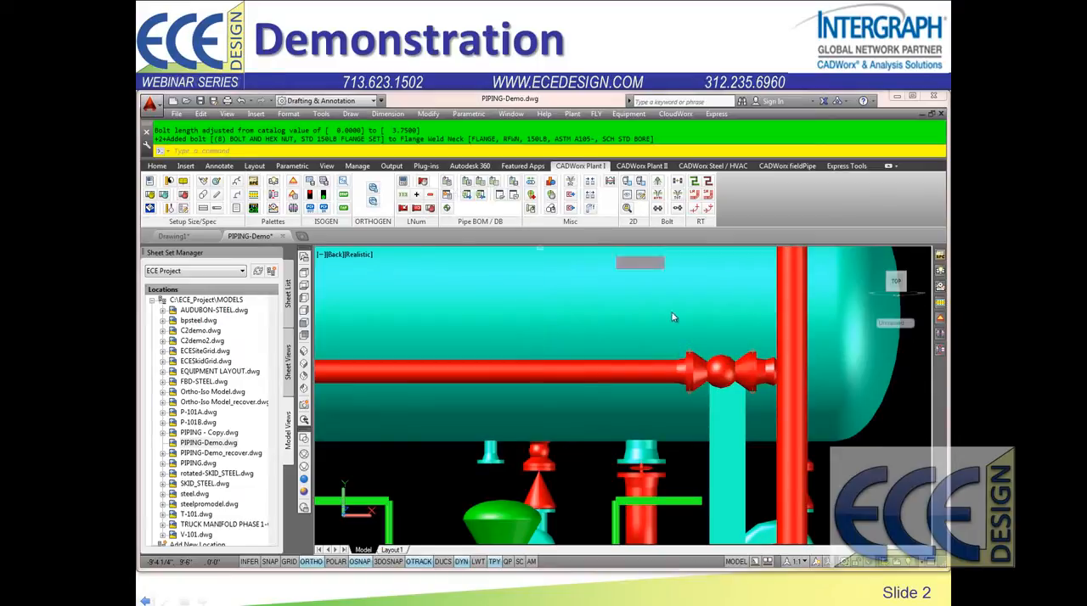
click(720, 374)
key(Return)
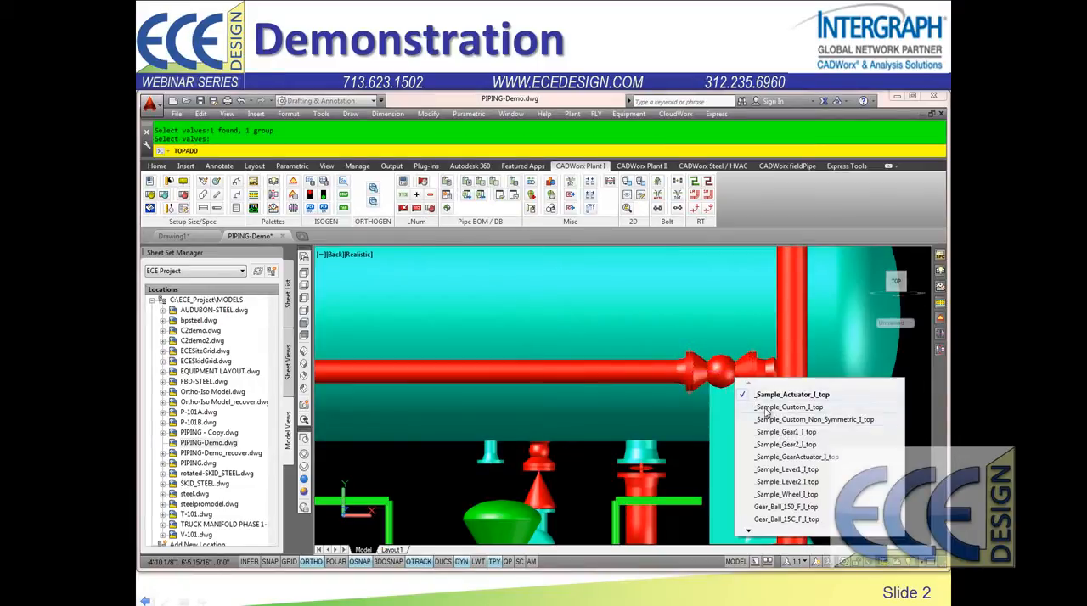
click(798, 495)
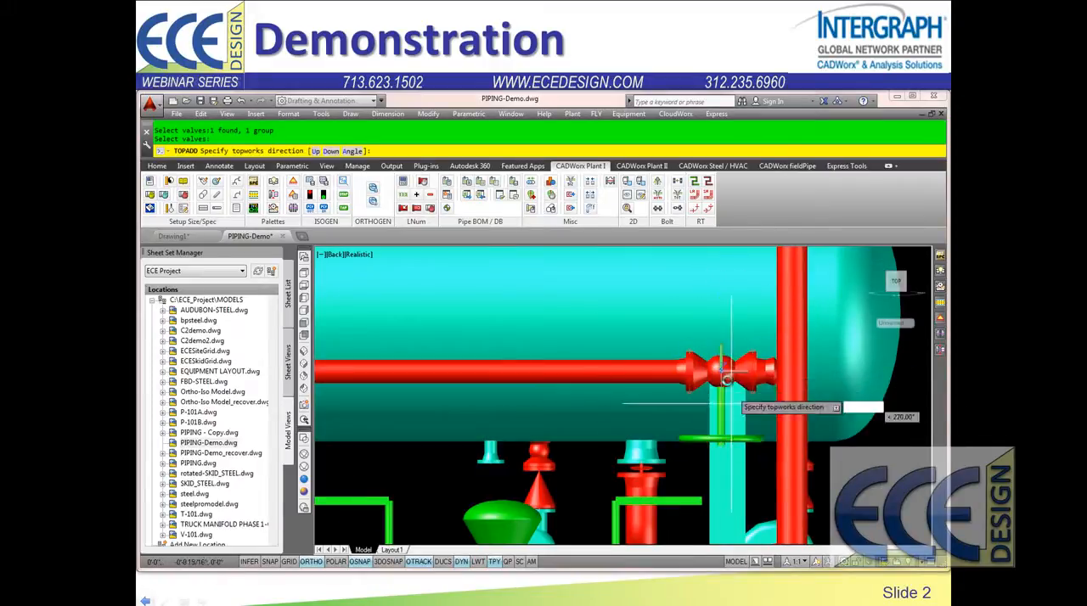
scroll(765, 386, down, 2)
scroll(782, 397, down, 2)
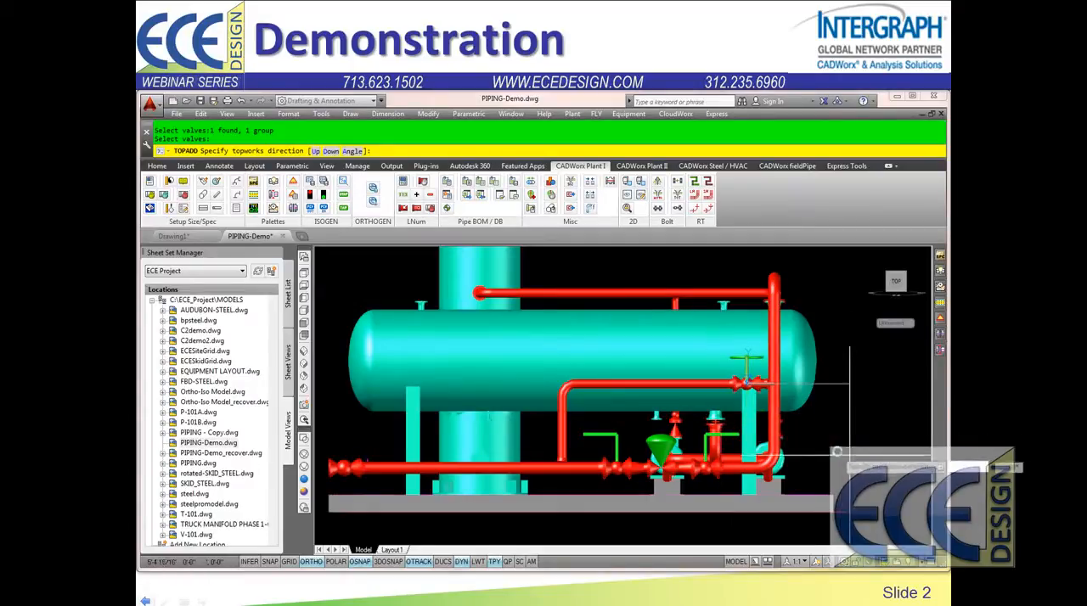
shift+middle_drag(768, 417, 669, 389)
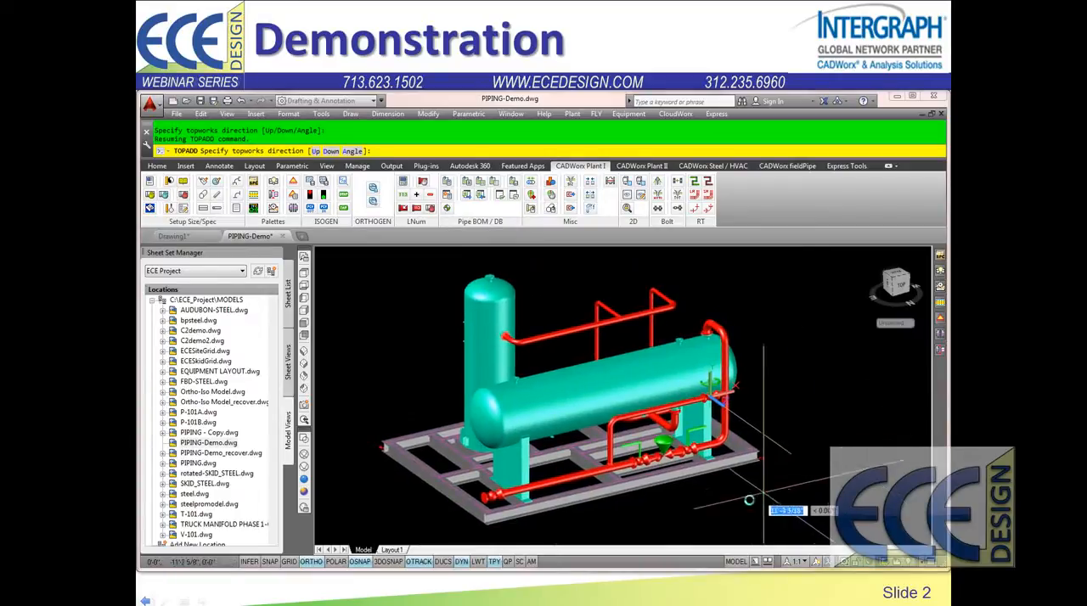
text(u)
key(Return)
Step: Change the globe valve's topworks orientation so the handwheel points horizontally outward, away from the horizontal vessel
scroll(720, 397, up, 6)
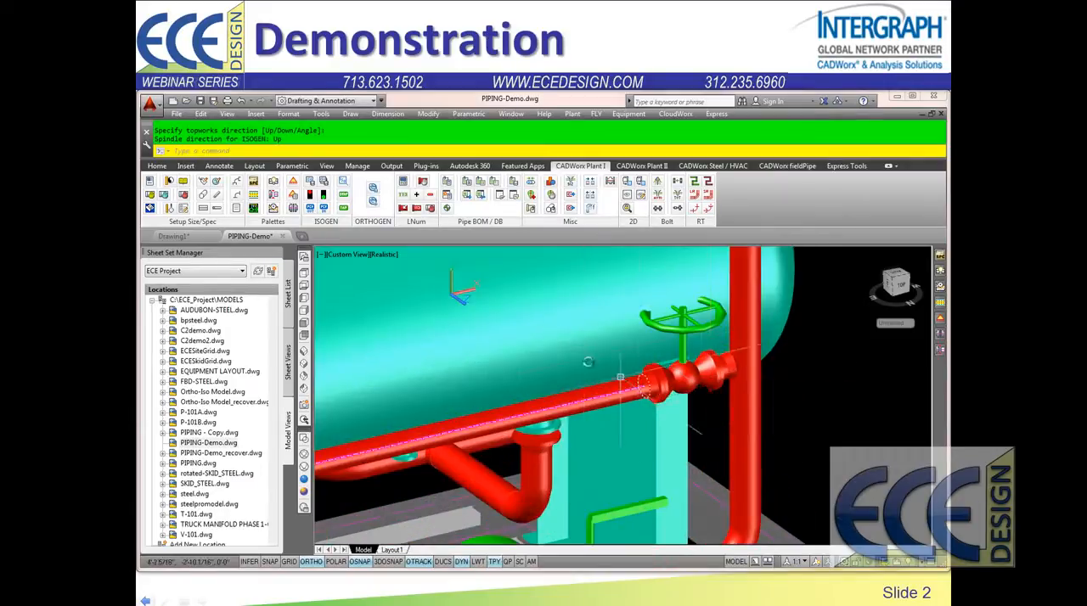
middle_drag(767, 396, 643, 454)
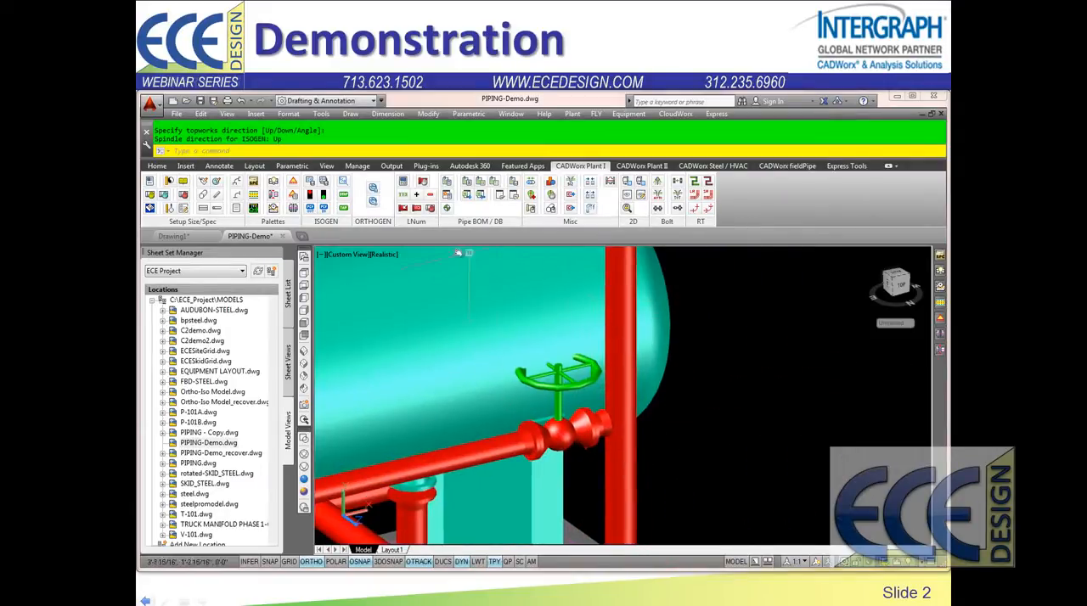
click(550, 197)
click(580, 435)
key(Return)
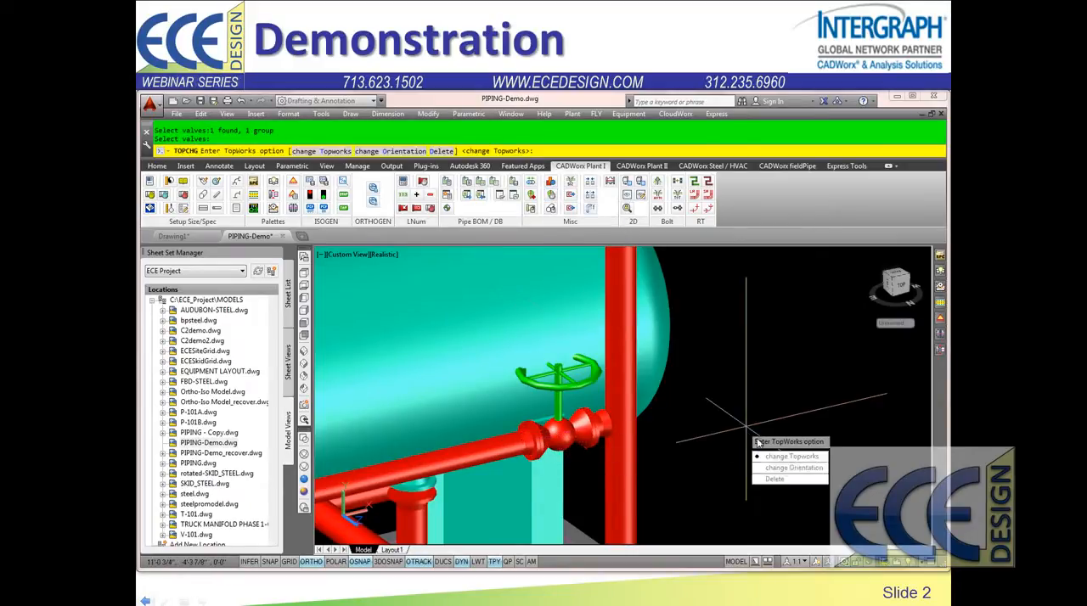
click(774, 468)
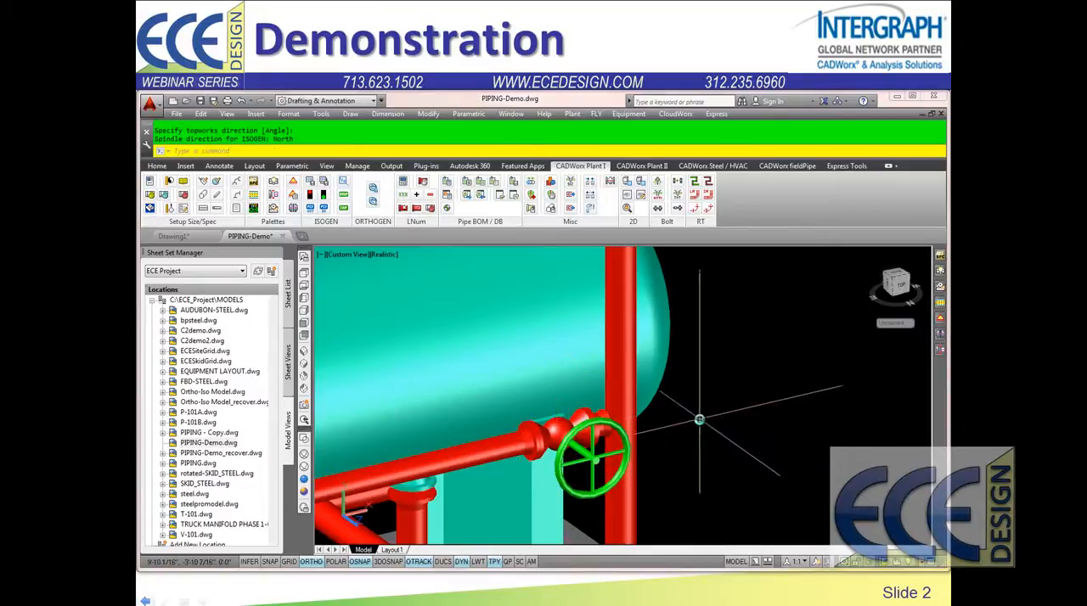
scroll(700, 420, down, 7)
middle_drag(700, 419, 688, 367)
scroll(659, 383, up, 3)
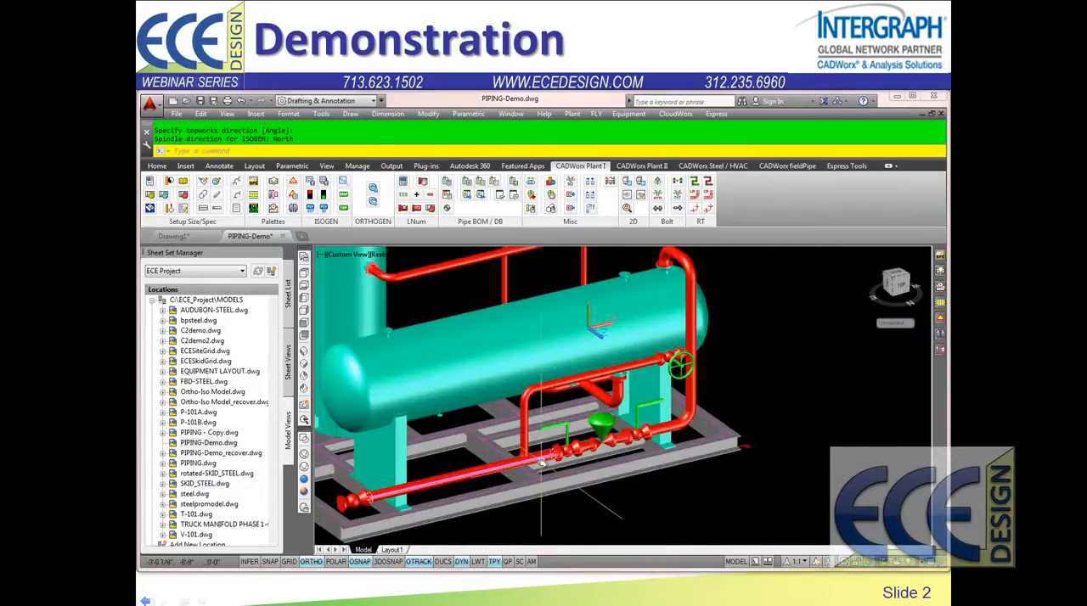
middle_drag(516, 442, 557, 435)
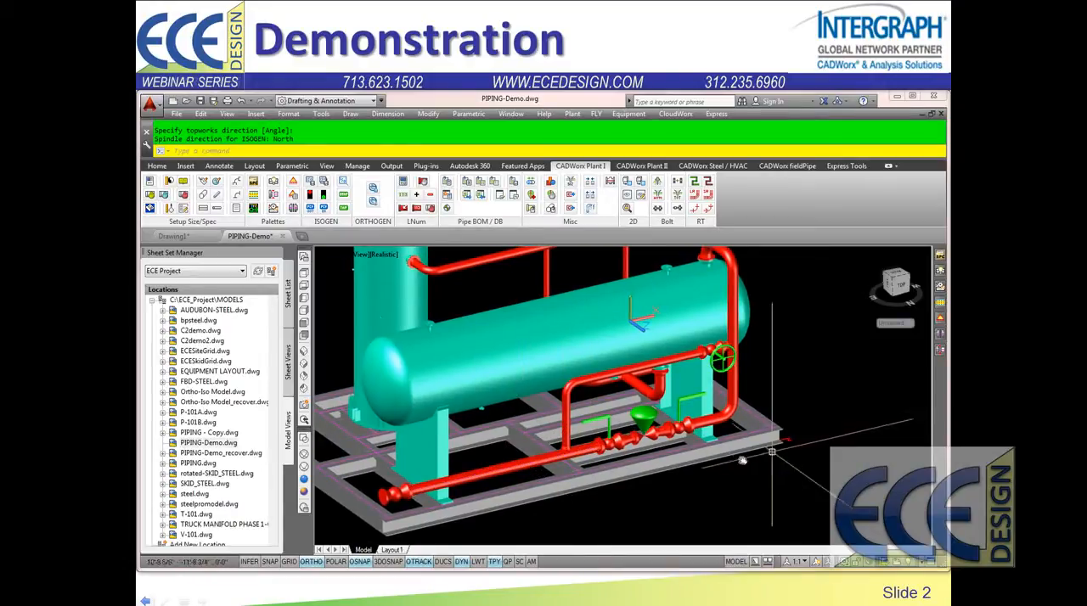
middle_drag(725, 476, 735, 483)
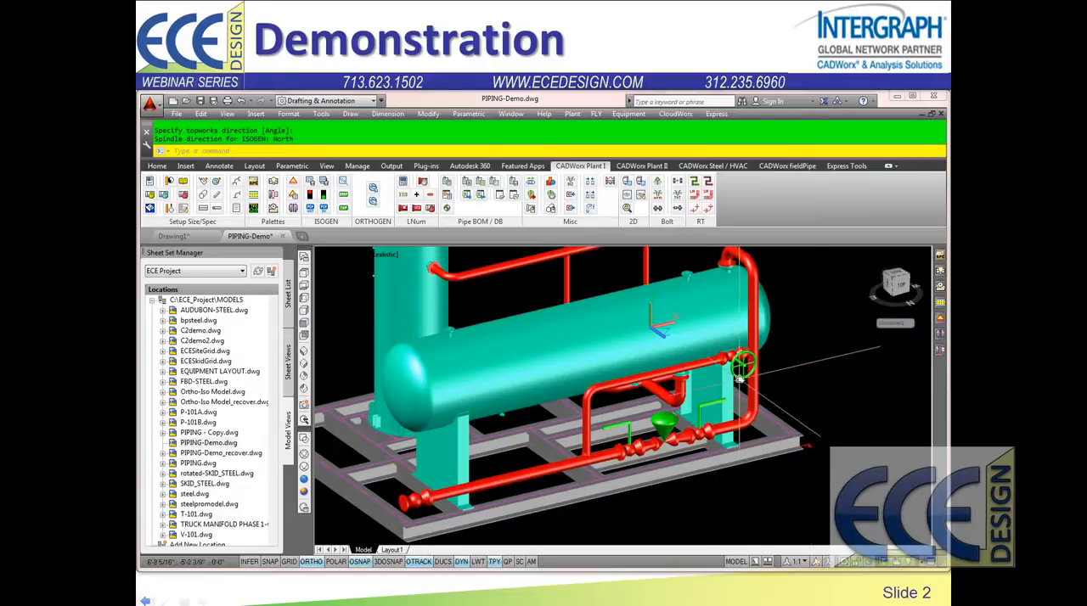
Step: Try the globe valve's topworks orientation with polar tracking, switching back to ortho and pointing the handwheel horizontally outward again
scroll(732, 365, up, 2)
scroll(733, 368, up, 5)
middle_drag(737, 372, 563, 438)
click(555, 198)
click(567, 395)
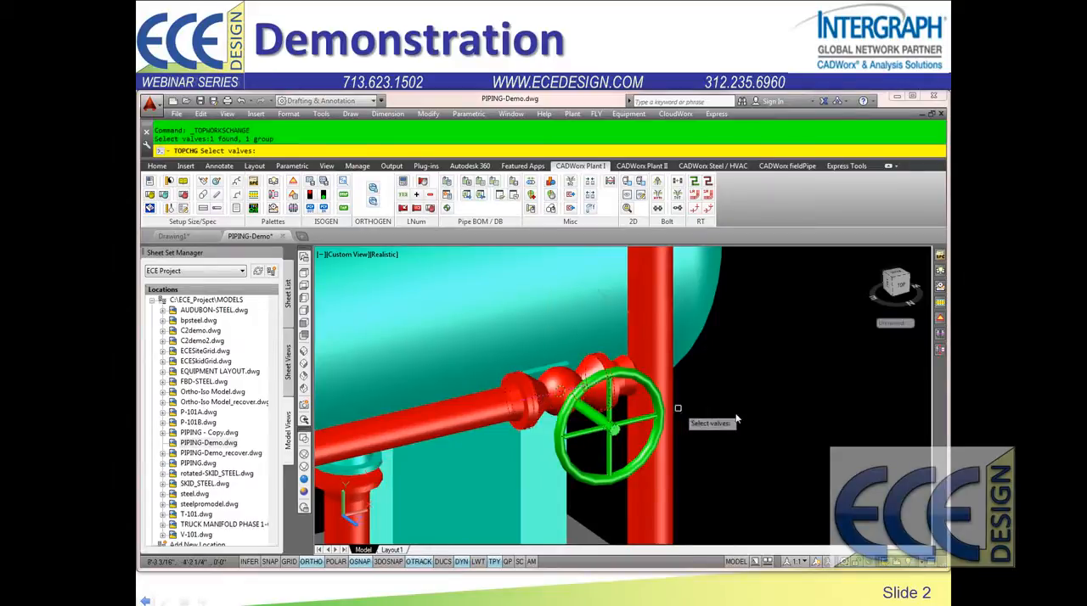
right_click(767, 416)
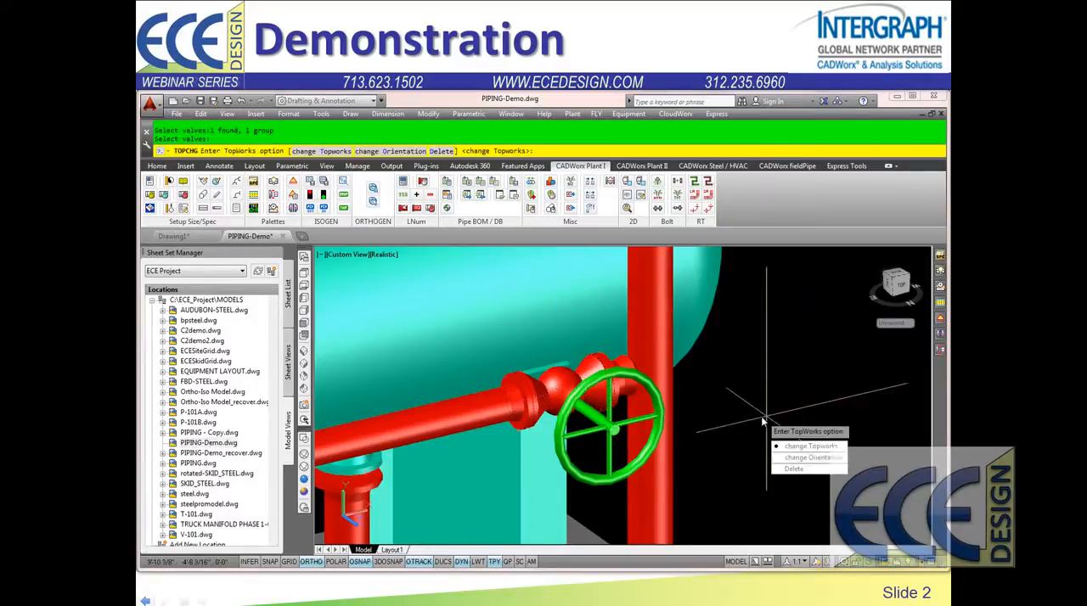
click(807, 458)
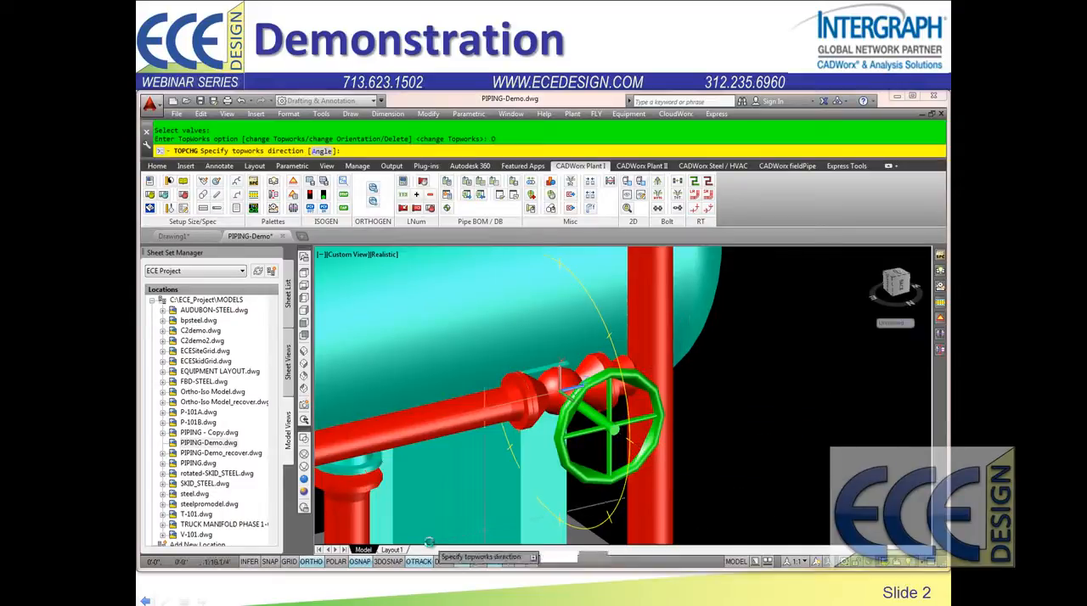
click(365, 562)
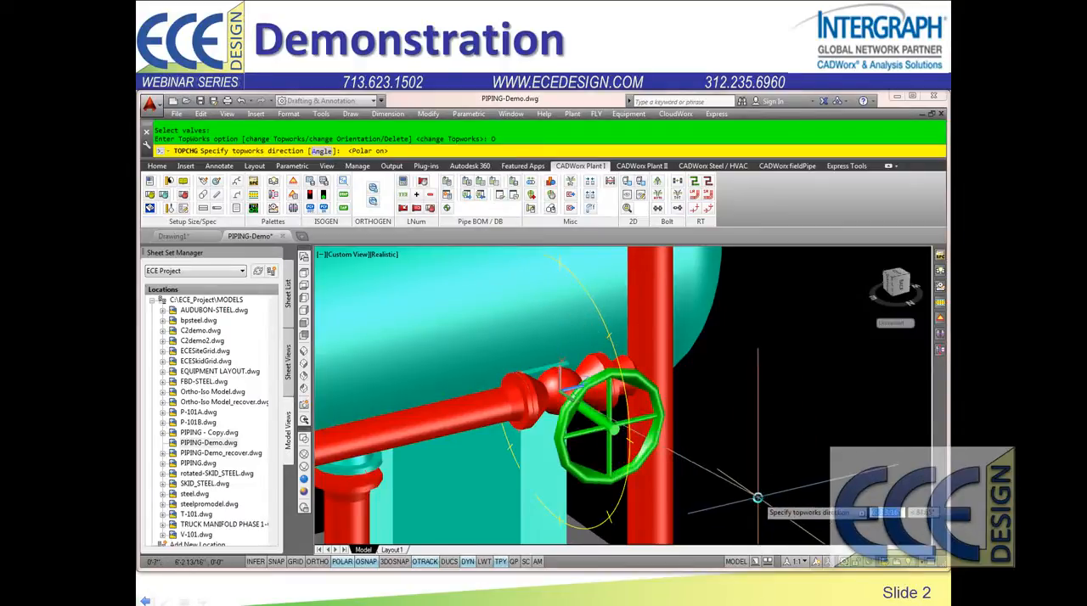
key(F8)
click(766, 496)
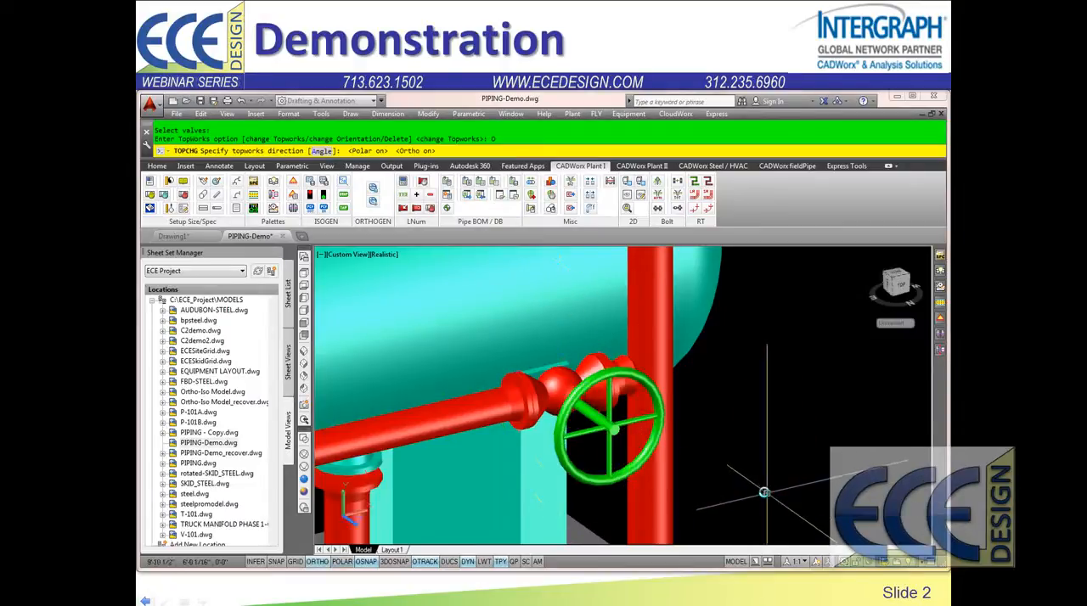
Step: Load the ECE Type 37 Pipe Stanchion Saddle MSS-SP-69 support assembly for the 6" main size
scroll(743, 454, down, 5)
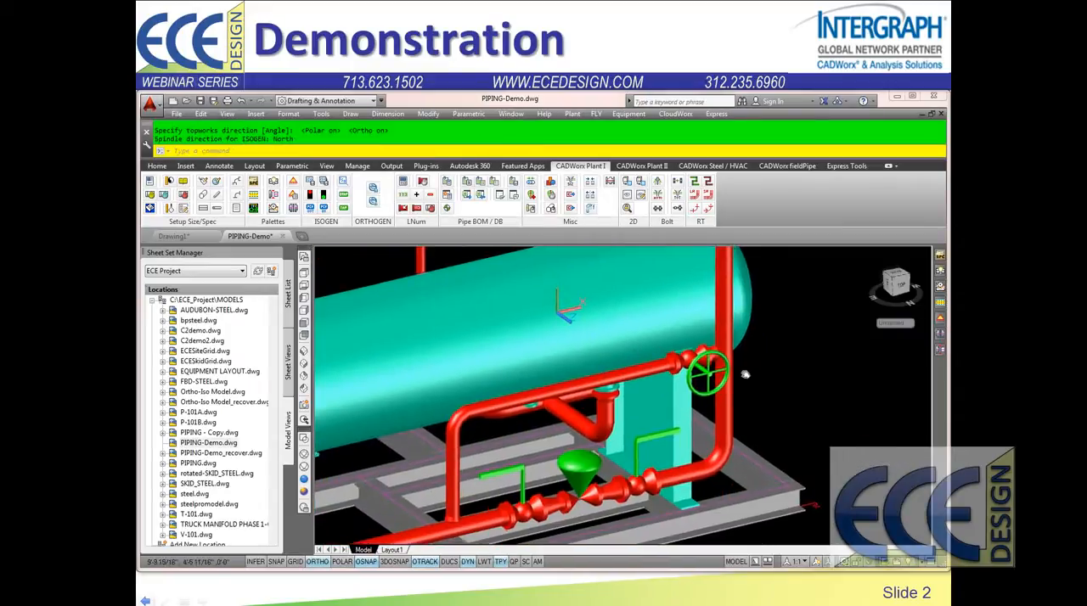
scroll(728, 413, down, 3)
scroll(718, 461, up, 2)
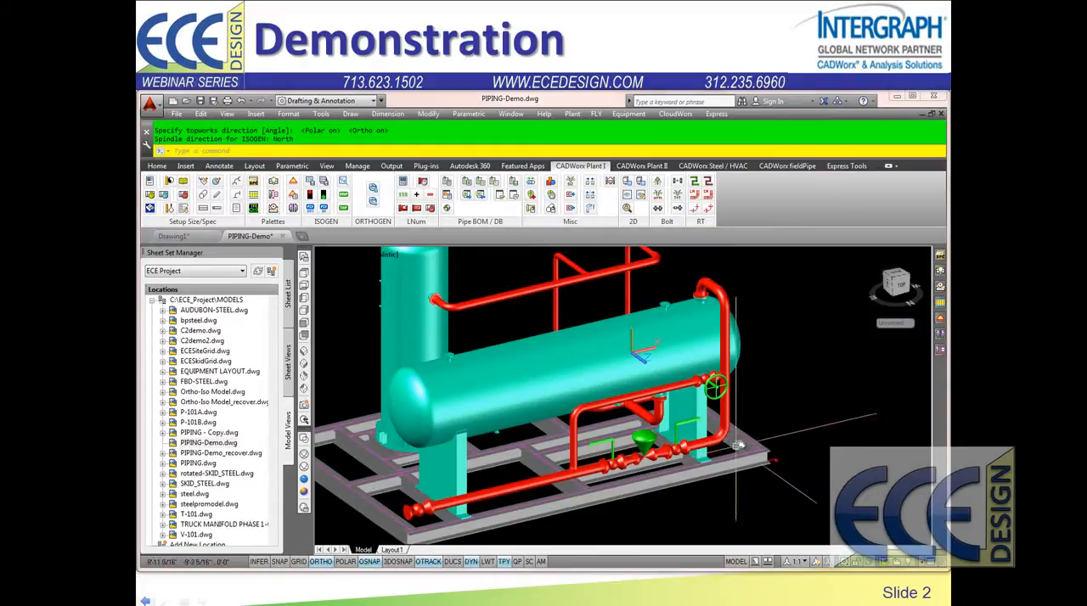
shift+middle_drag(738, 447, 620, 470)
scroll(549, 456, up, 5)
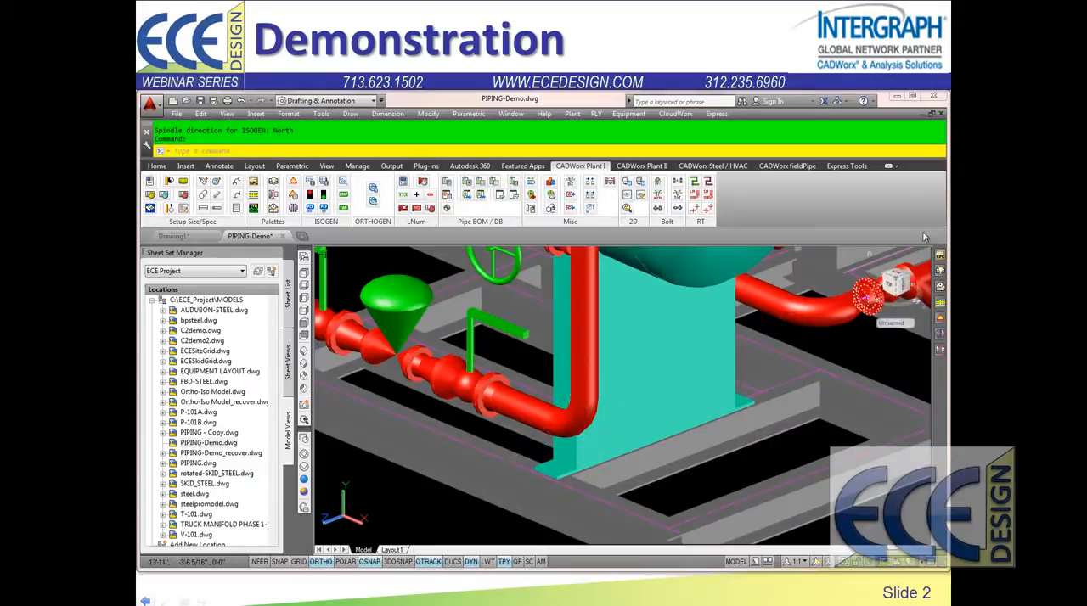
click(937, 264)
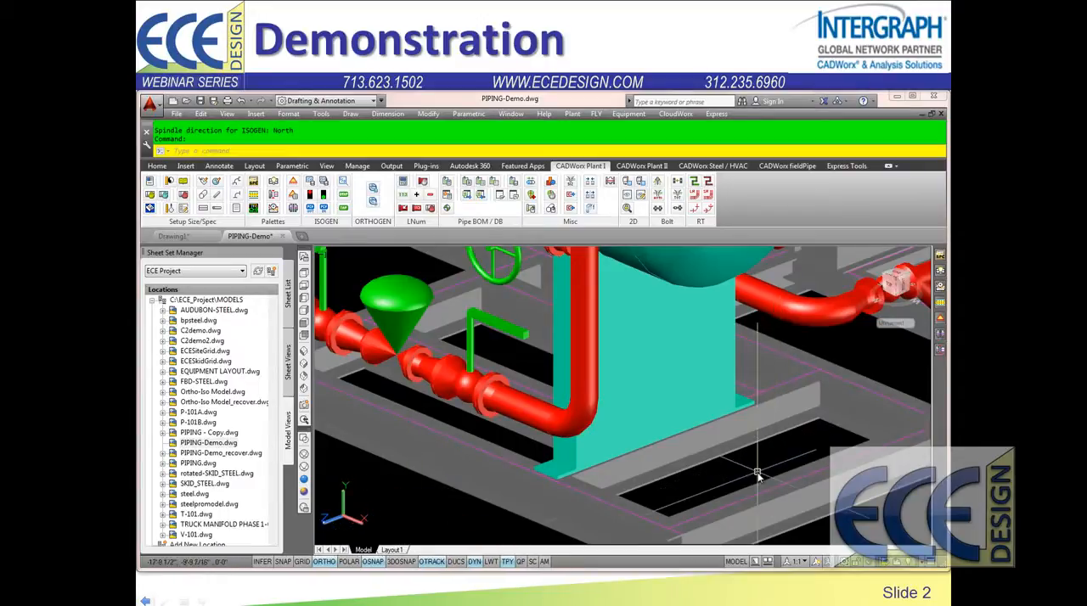
click(943, 328)
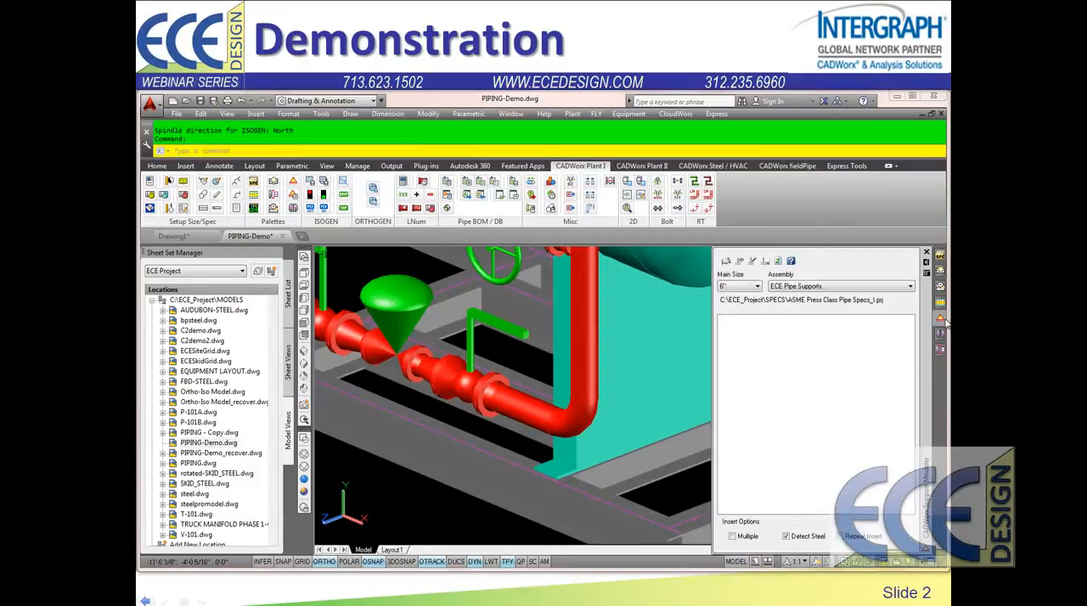
click(911, 287)
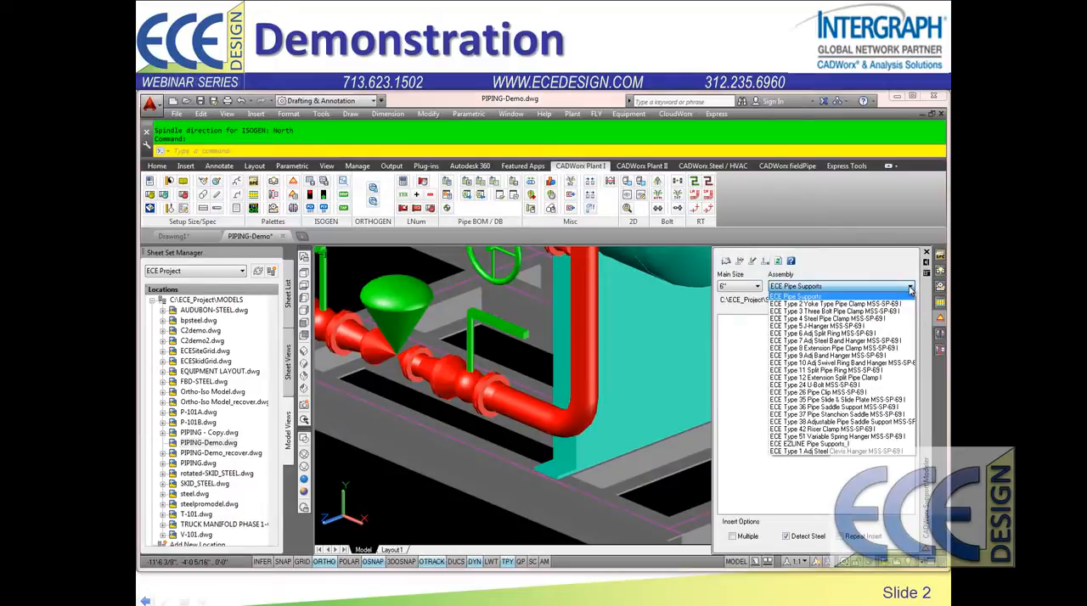
click(811, 414)
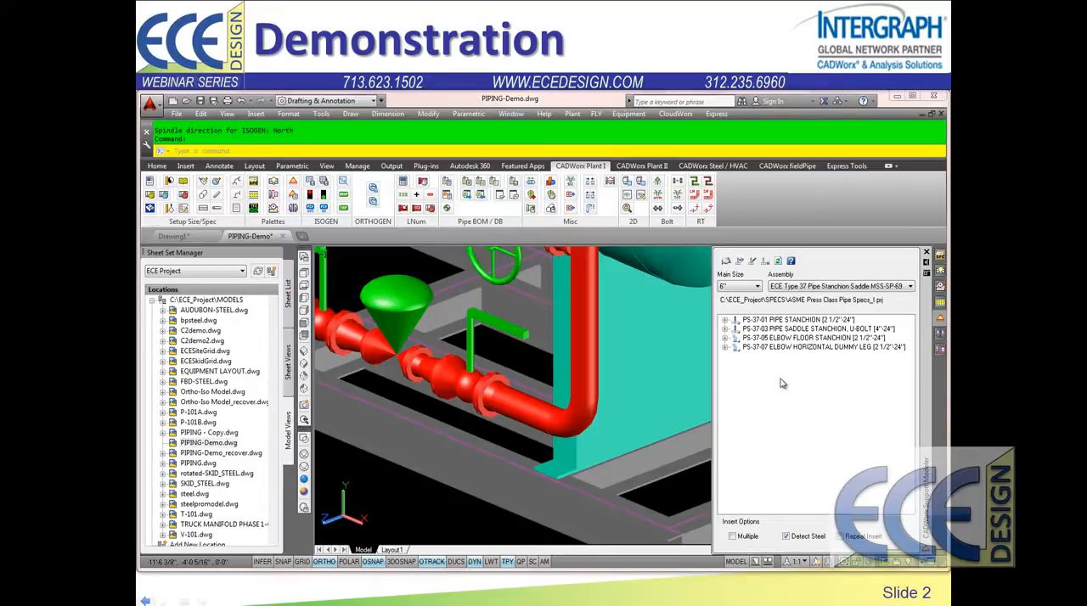
Step: Insert a PS-37-05 elbow floor stanchion under the elbow at the foot of the vertical pipe
double_click(793, 339)
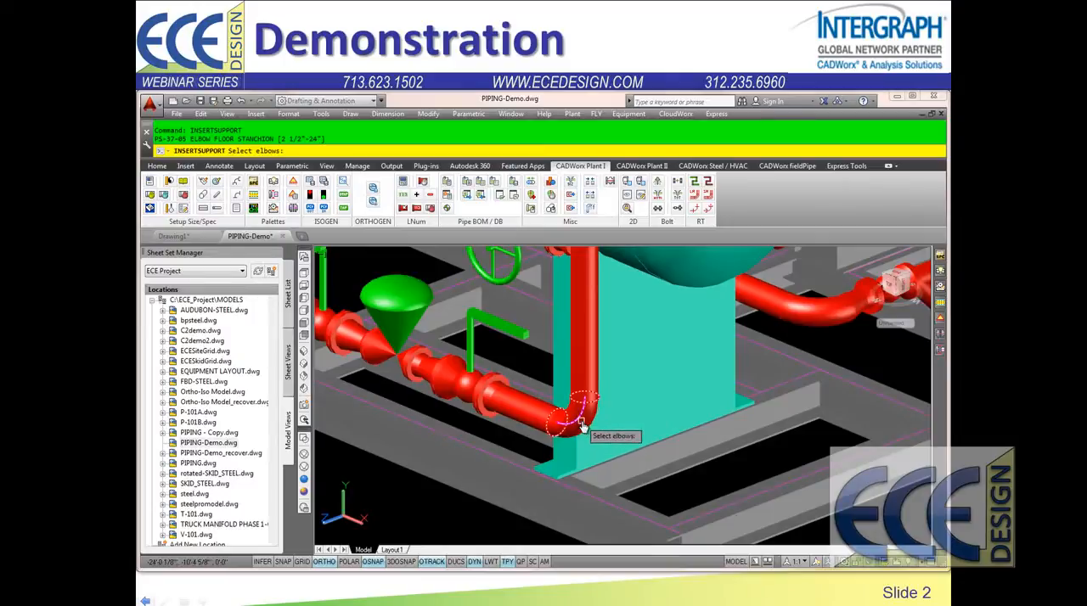
click(583, 426)
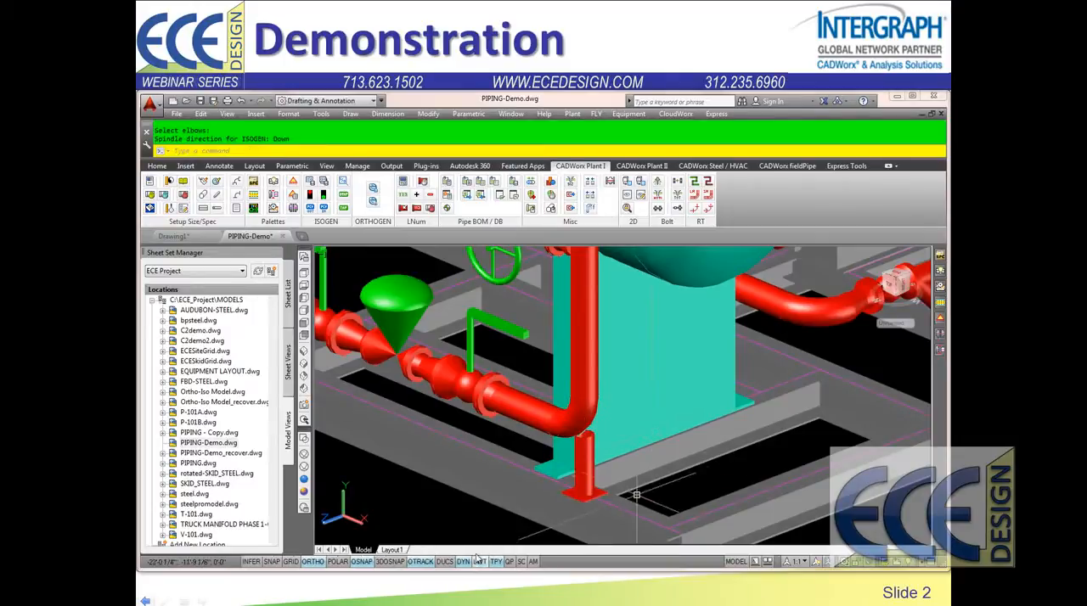
scroll(480, 537, up, 3)
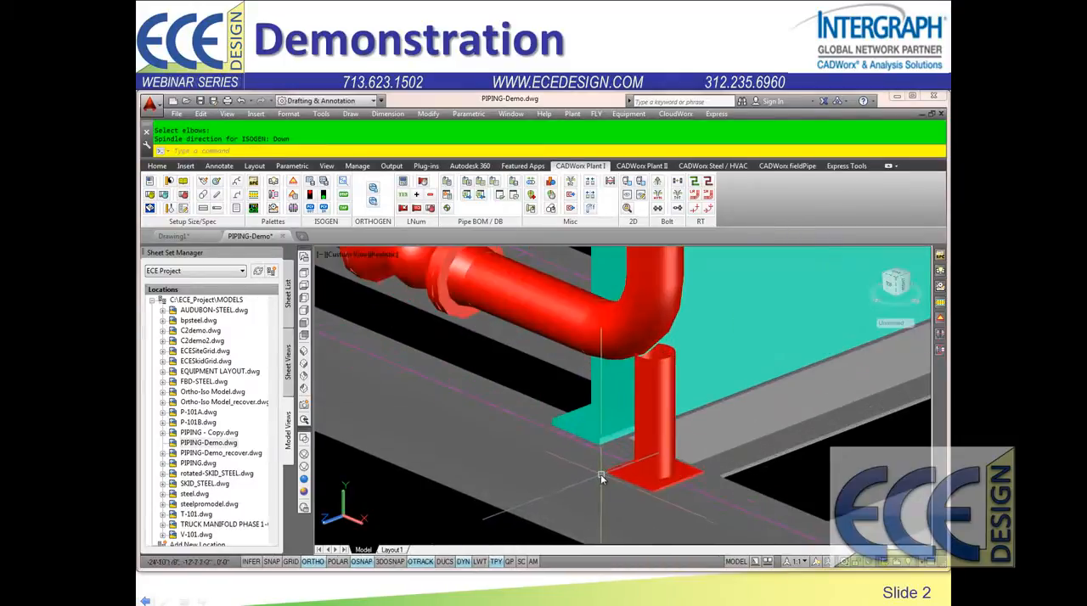
Step: Insert a PS-37-03 pipe saddle stanchion with U-bolt under the lower horizontal pipe, beside the flange of the far end valve
scroll(583, 467, down, 4)
scroll(495, 453, down, 2)
middle_drag(494, 454, 659, 487)
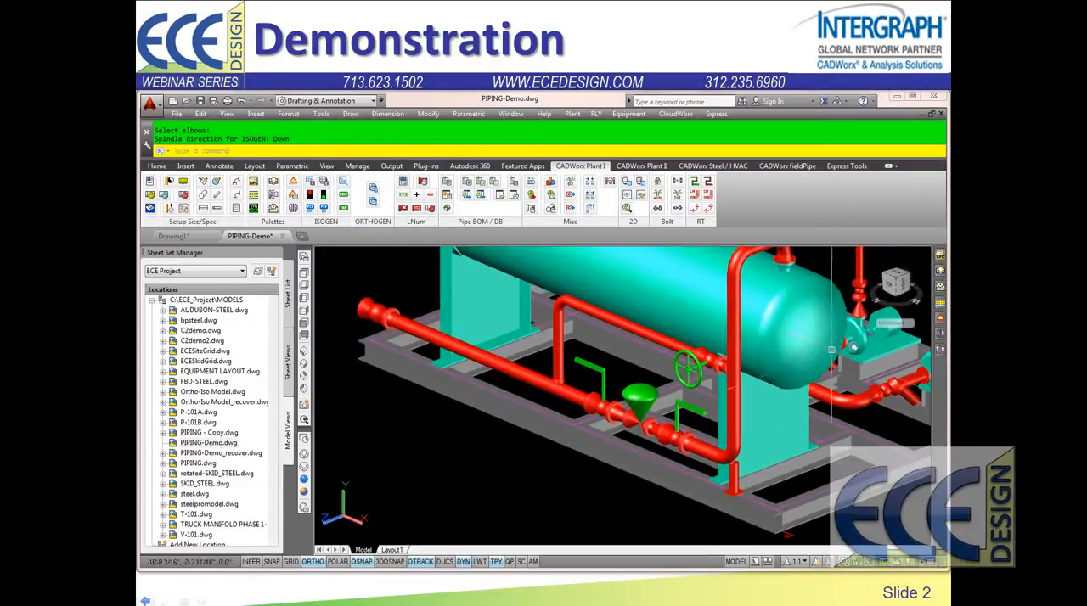
click(940, 321)
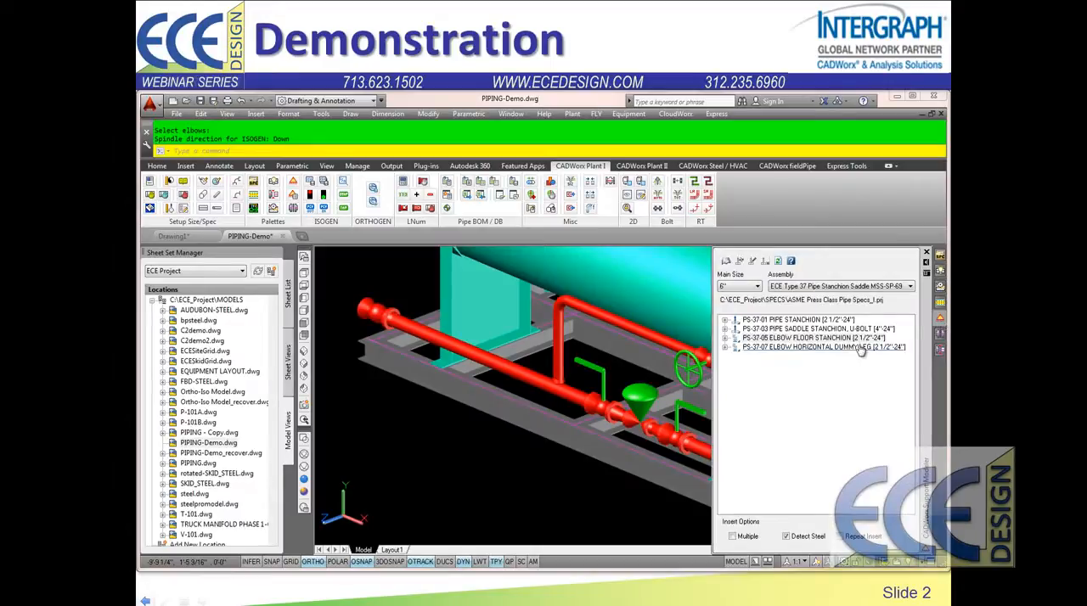
double_click(819, 330)
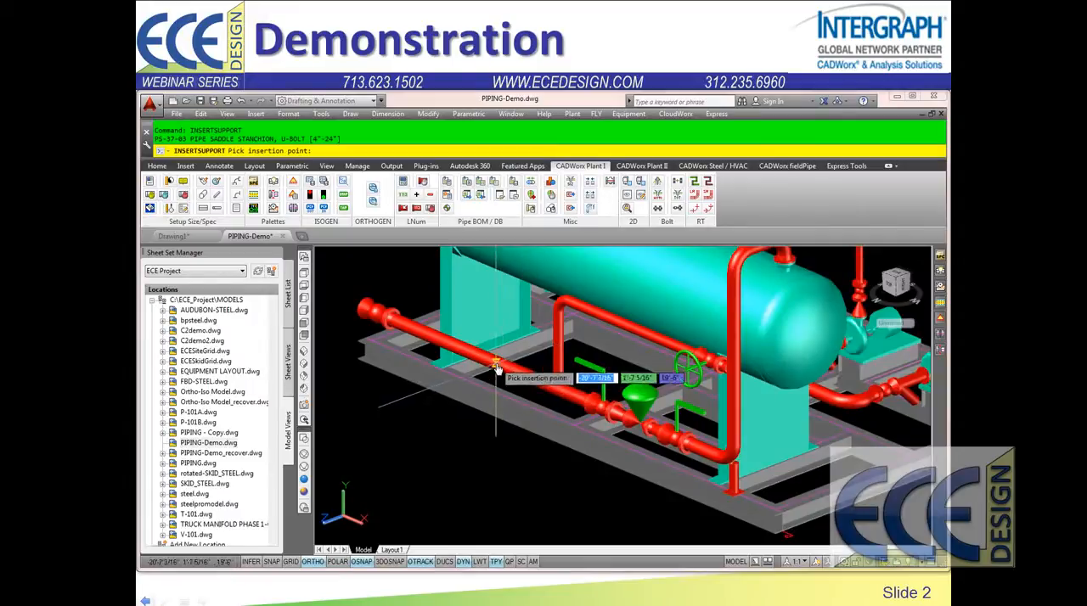
scroll(399, 340, up, 3)
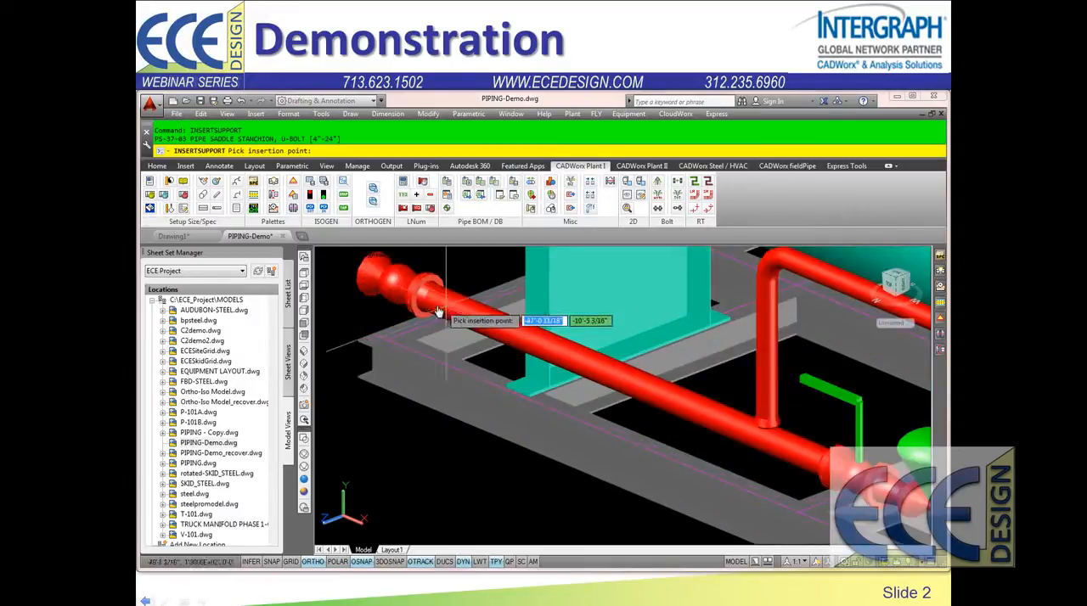
click(433, 302)
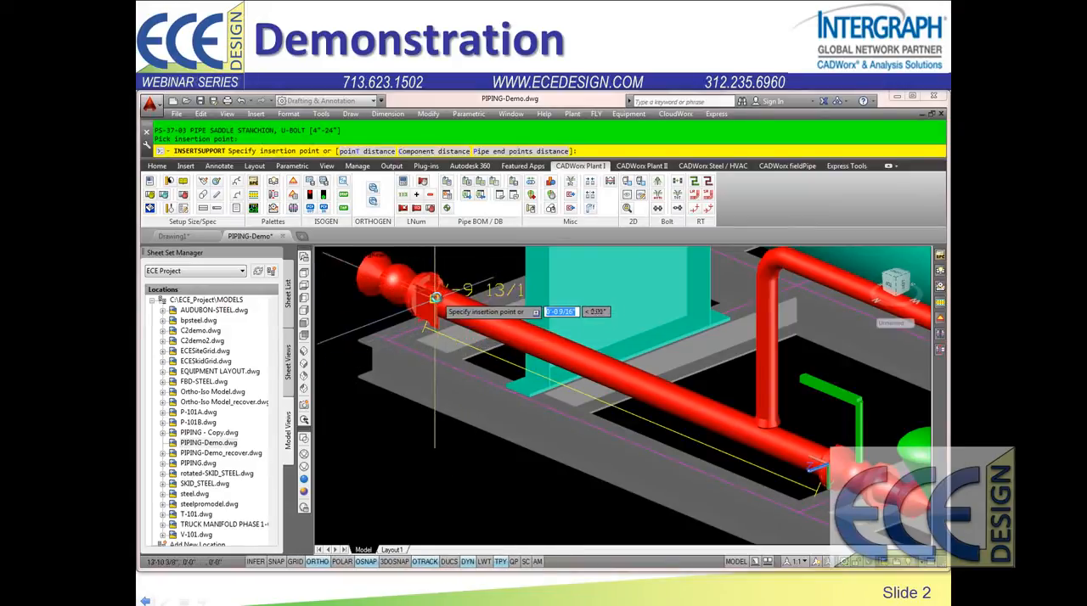
click(435, 297)
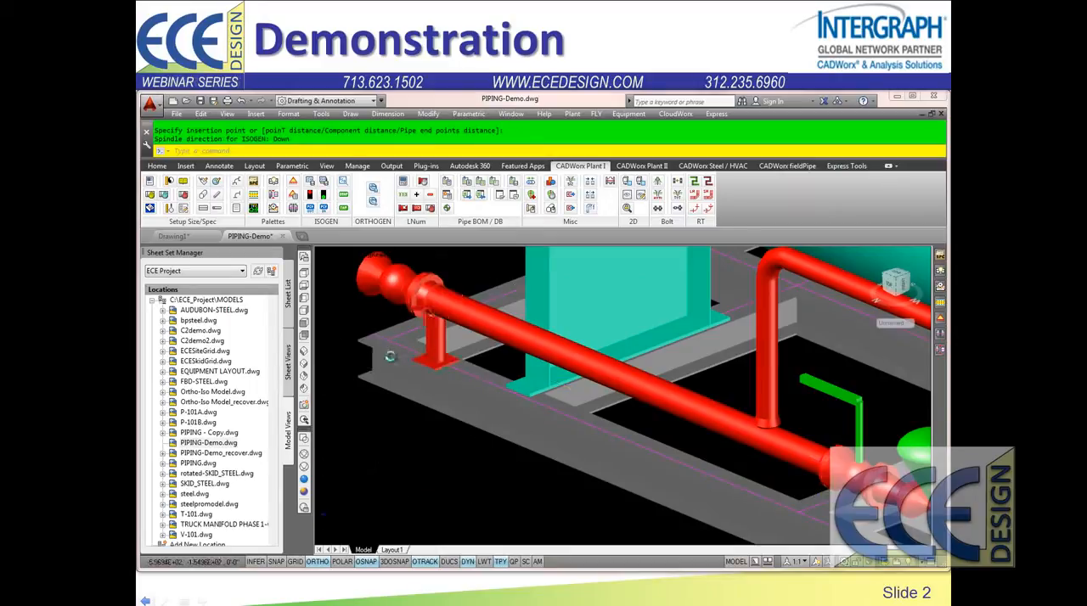
scroll(388, 358, up, 2)
scroll(399, 391, down, 1)
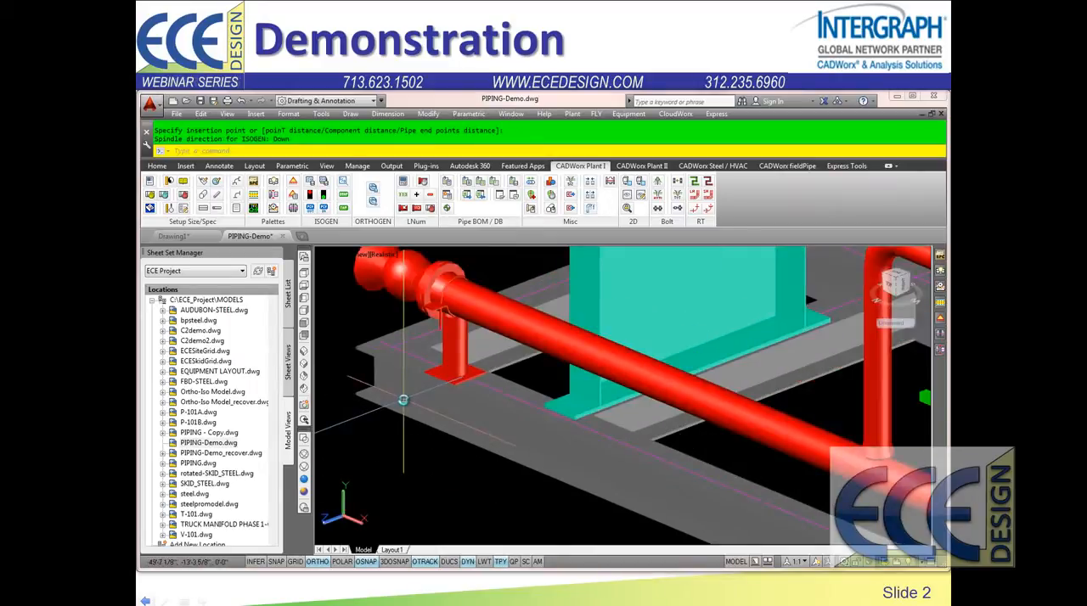
Step: Try moving the lower horizontal pipe run horizontally outward from the skid with its move-line grip, and undo the move
scroll(598, 399, down, 4)
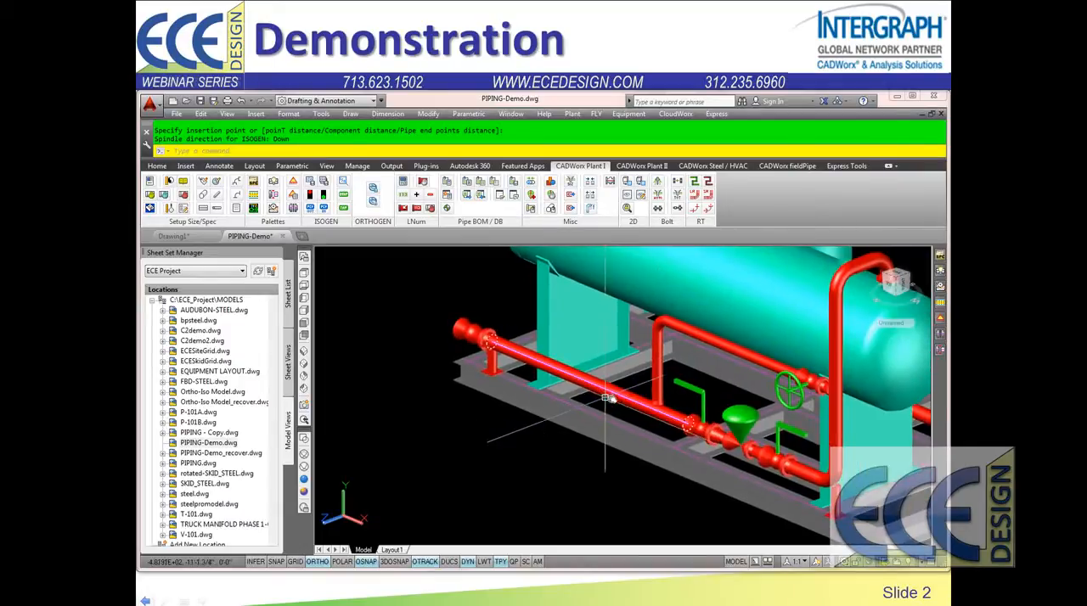
click(619, 399)
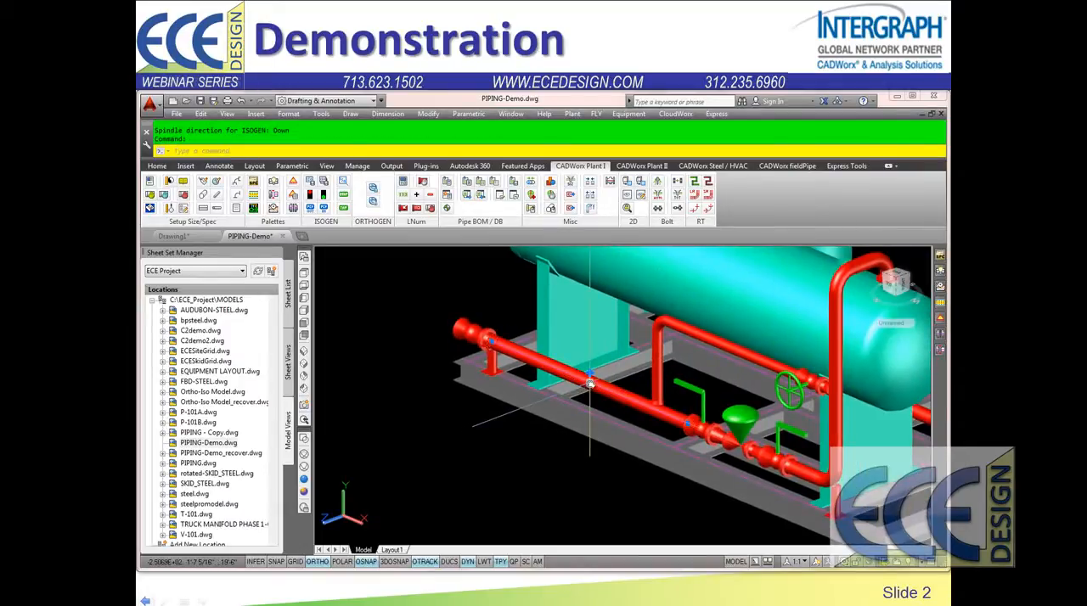
click(590, 375)
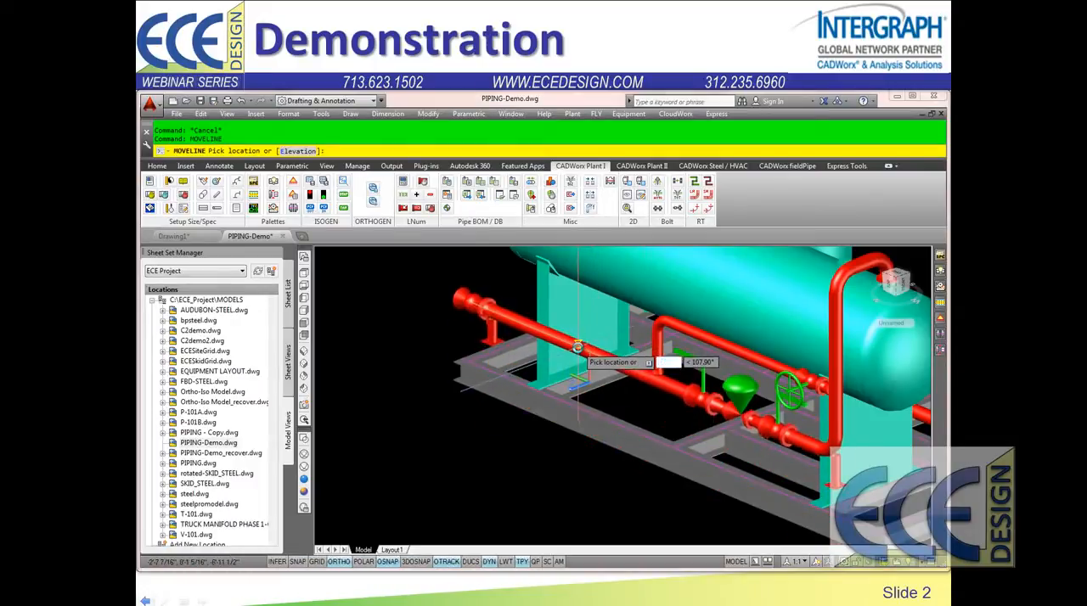
click(578, 346)
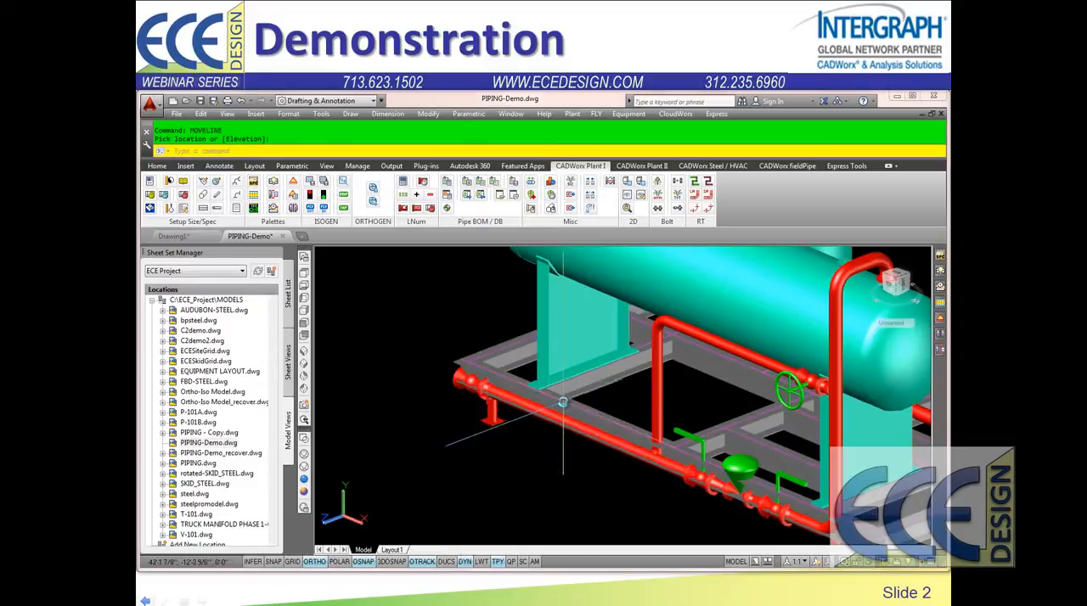
text(u)
key(Return)
Step: Try raising the lower horizontal pipe run by about 1'-11" with its move-line grip, check the stanchions, and undo the move
click(600, 391)
click(588, 376)
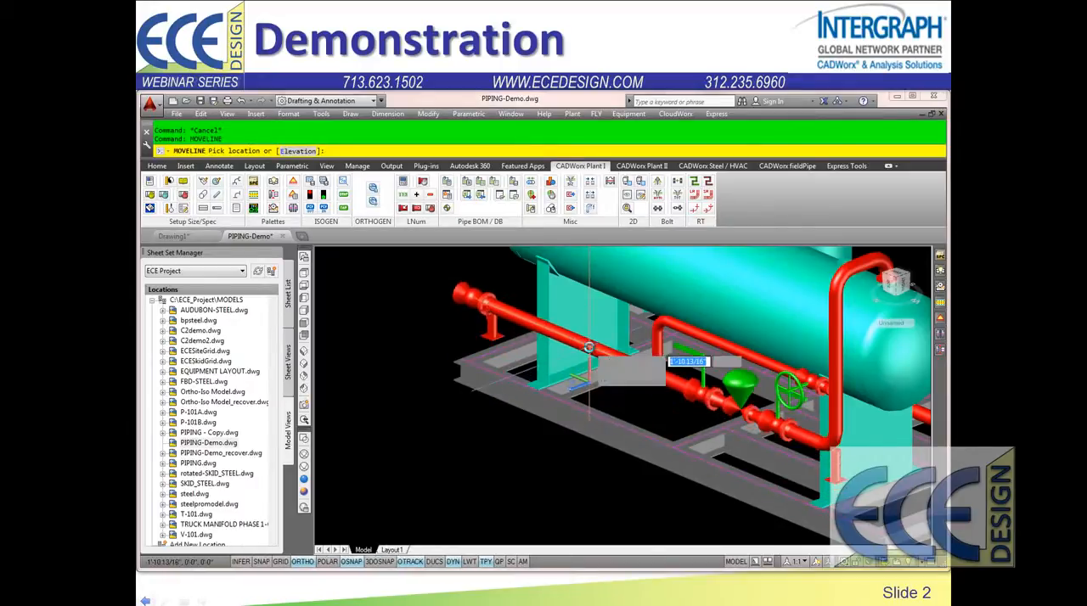
click(589, 348)
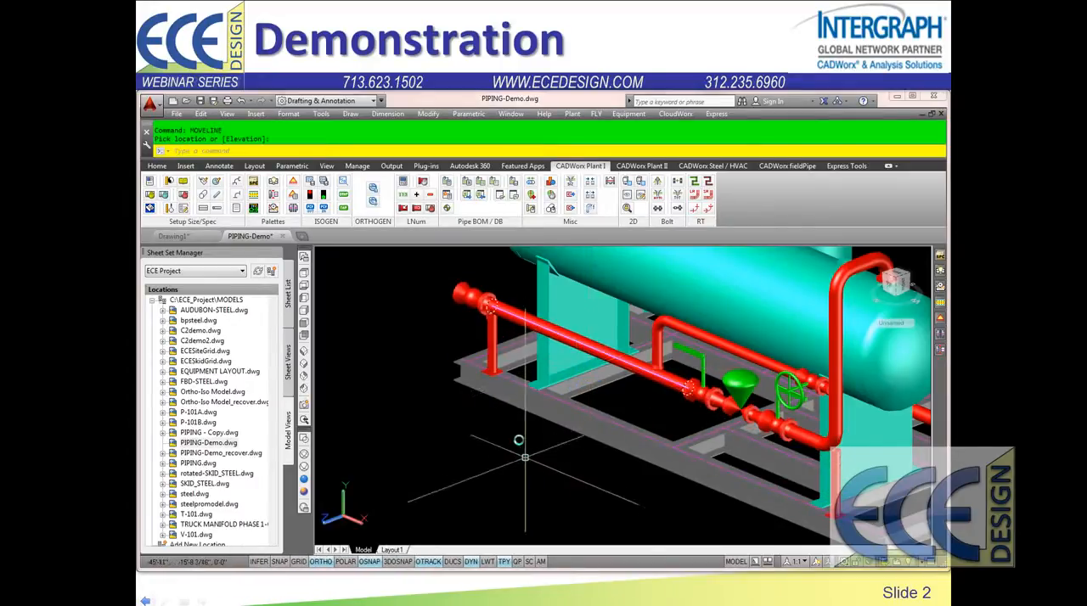
scroll(500, 377, up, 3)
scroll(673, 393, down, 4)
middle_drag(832, 463, 698, 452)
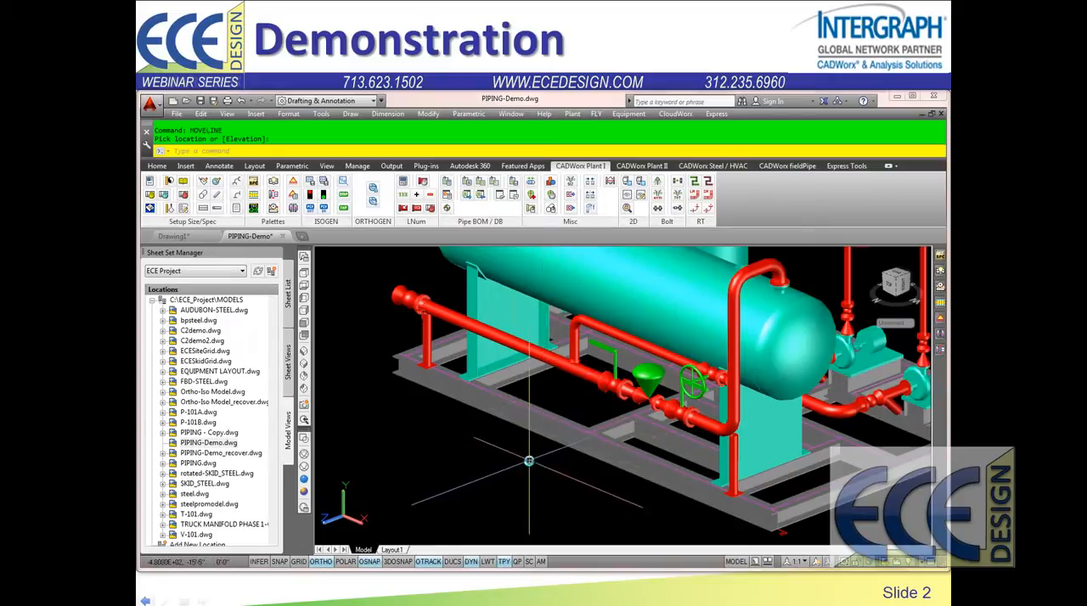
text(u)
key(Return)
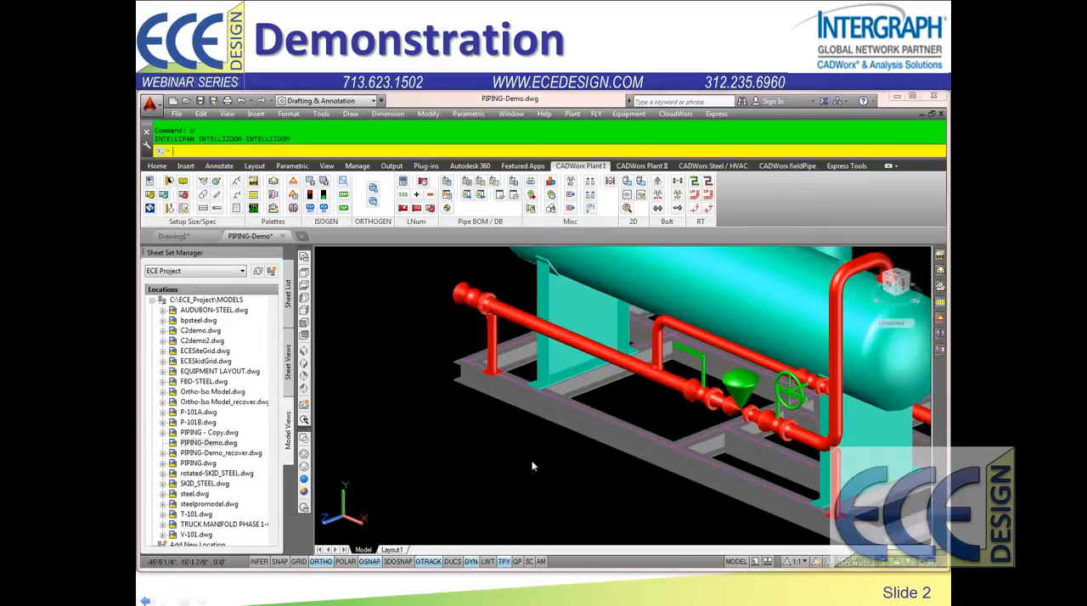
Step: Run batch ISOGEN for lines 4"-ASD-610-CL150-2C, 8"-ASD-613-CL150-2C and 8"-ASD-614-CL150-2C, and open the three isometric drawings
scroll(594, 429, down, 5)
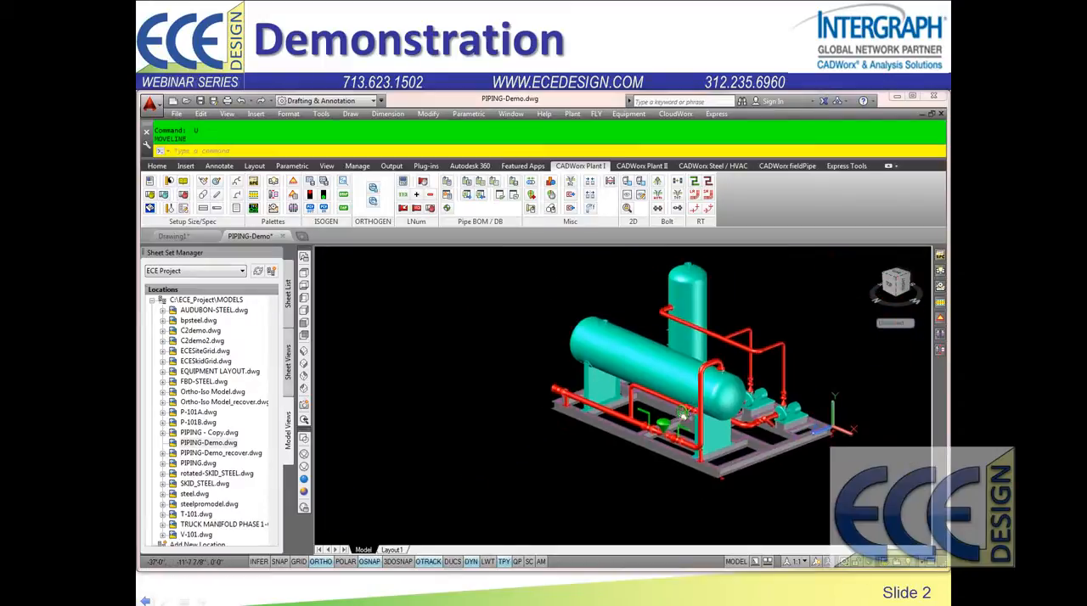
middle_drag(795, 352, 650, 416)
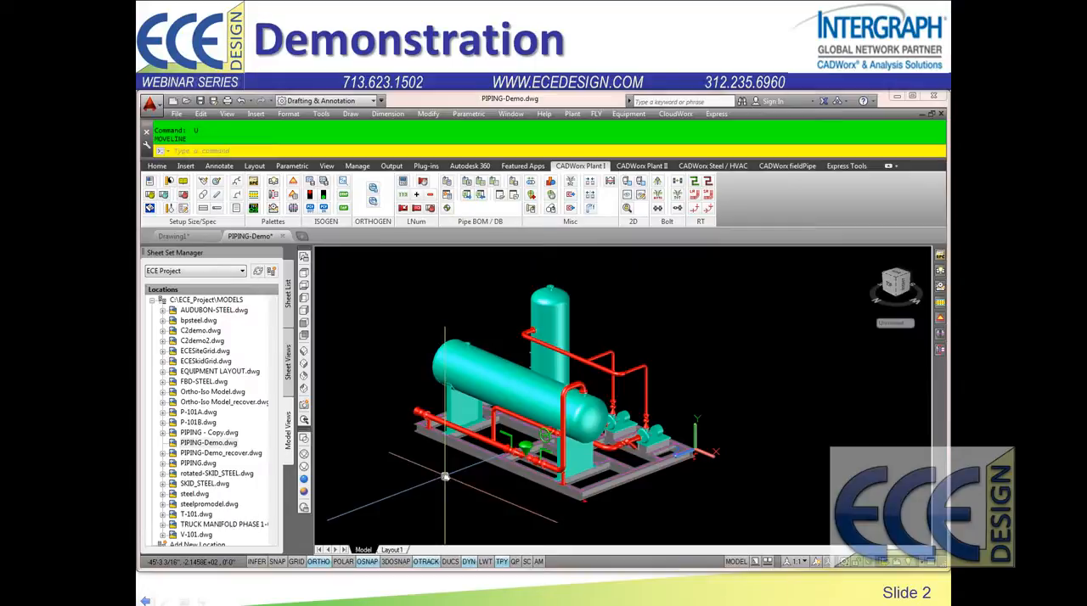
text(IGB)
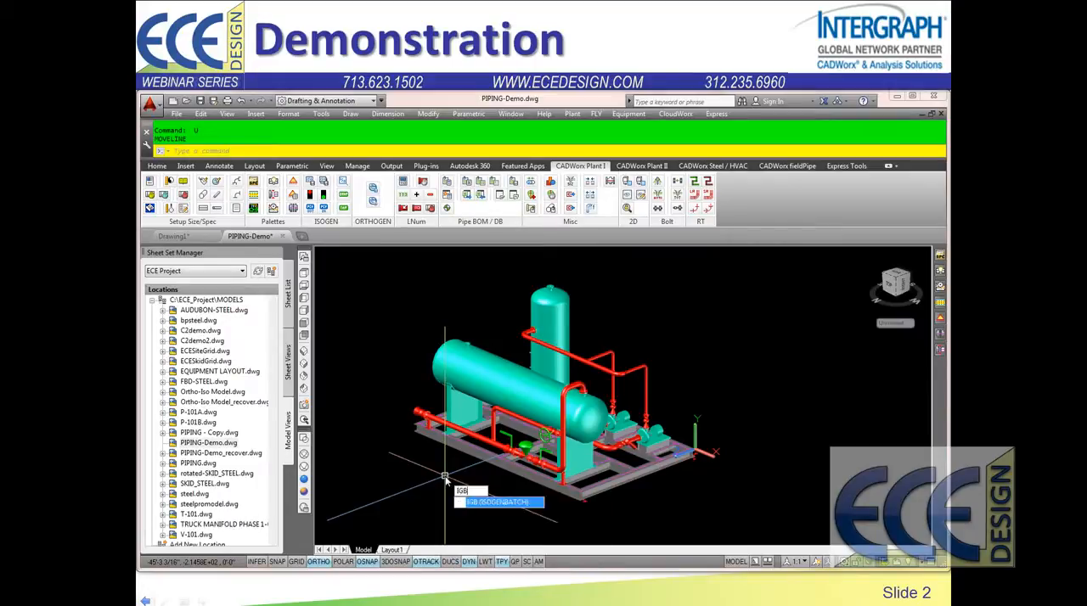
key(Return)
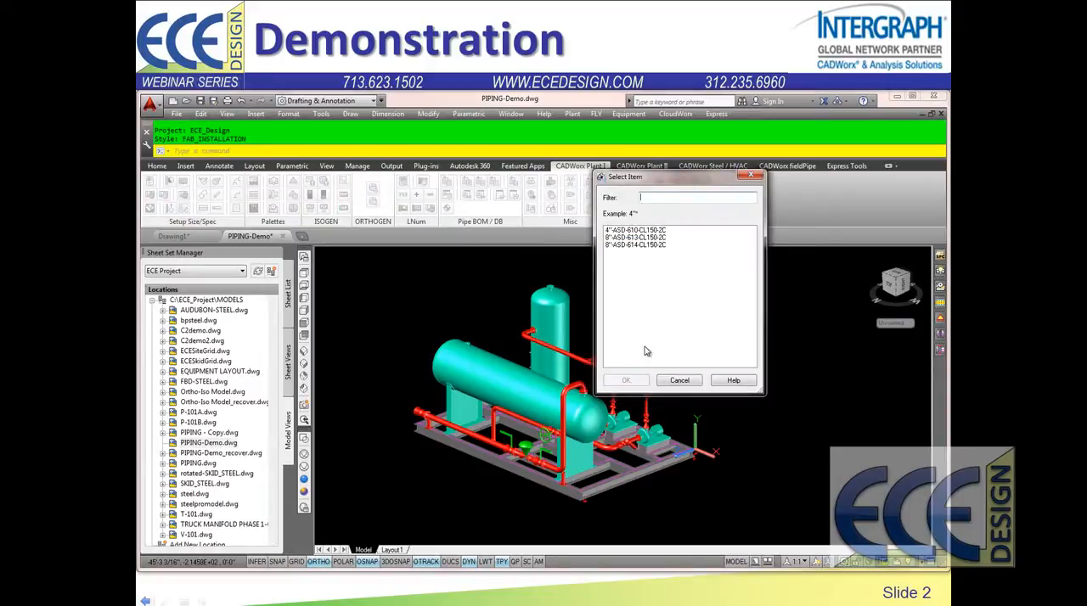
click(630, 232)
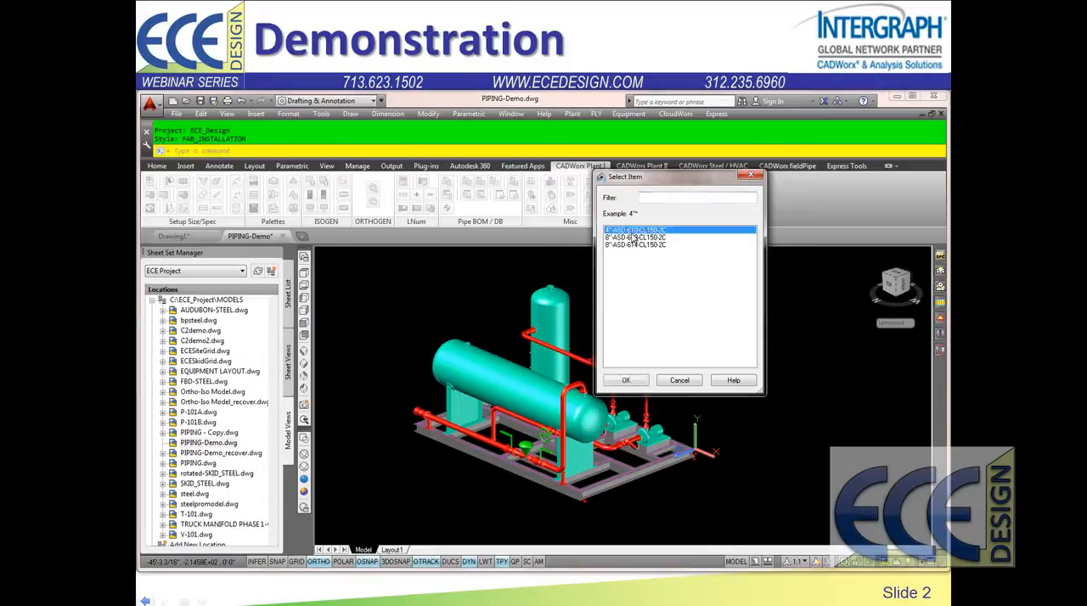
shift+click(625, 246)
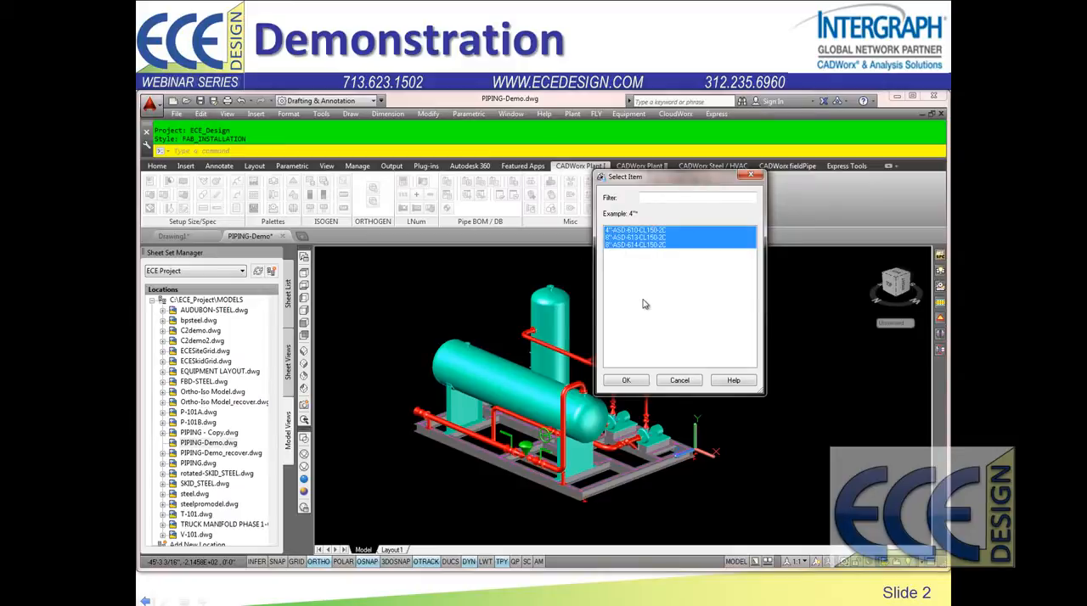
click(628, 380)
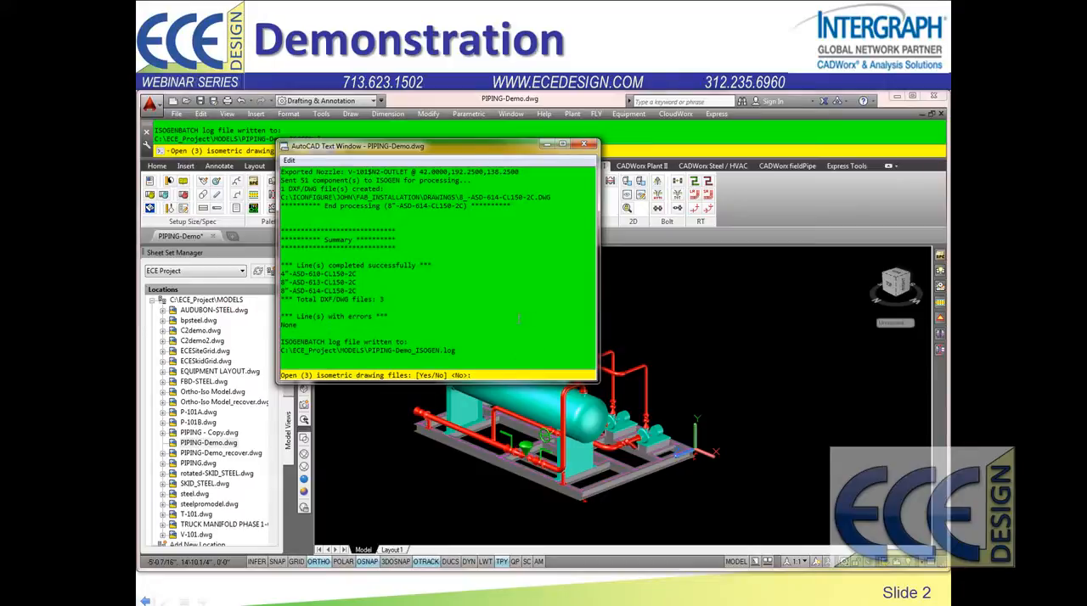
text(y)
key(Return)
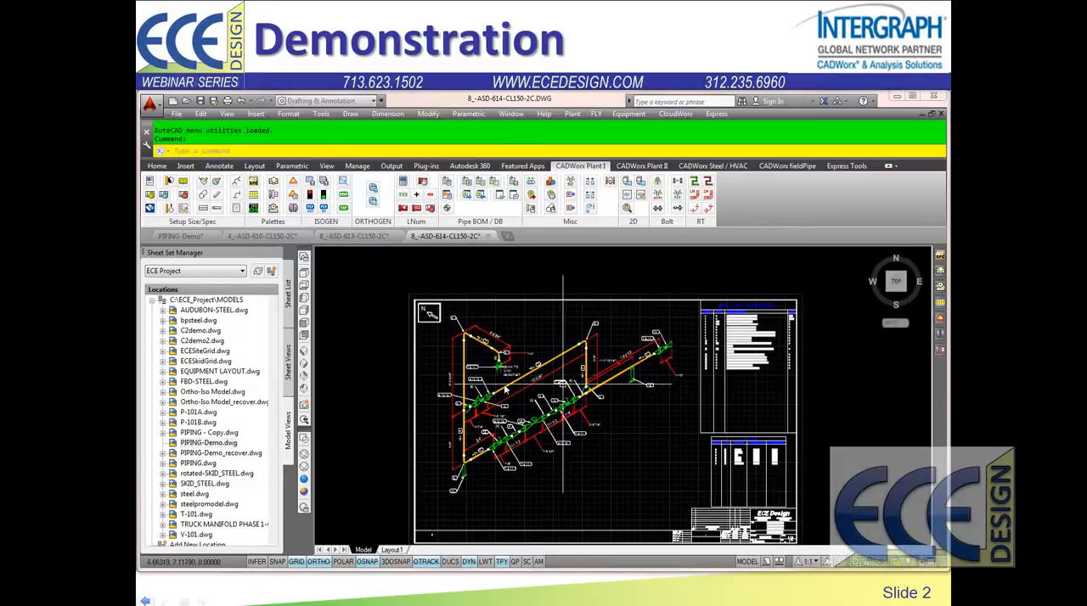
Step: Examine the nozzle connection, bypass and valve assembly dimensions on the 8_-ASD-614-CL150-2C isometric
scroll(507, 367, up, 5)
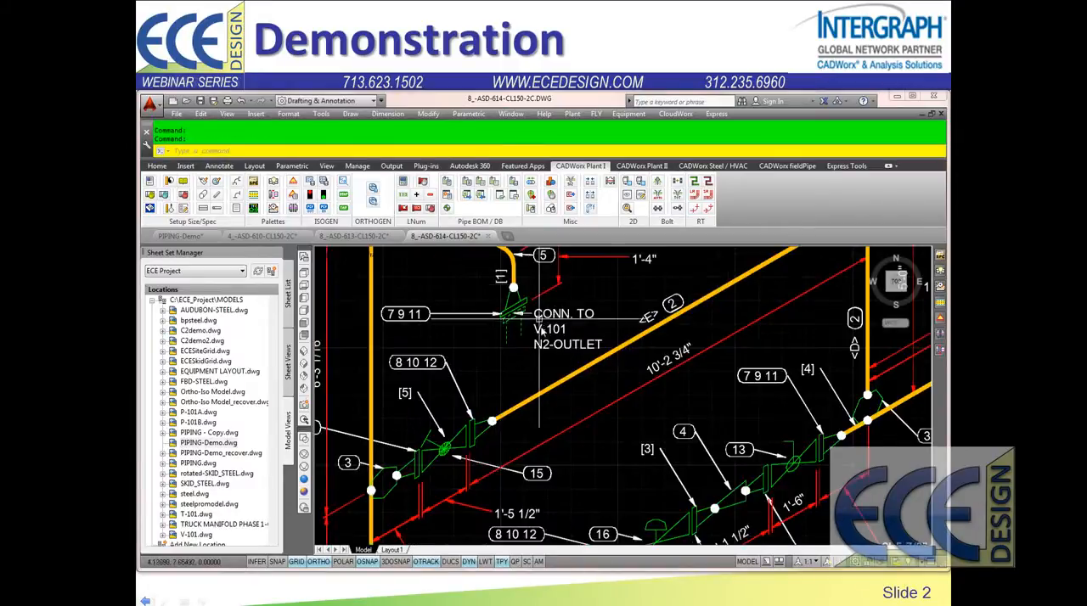
scroll(544, 346, down, 2)
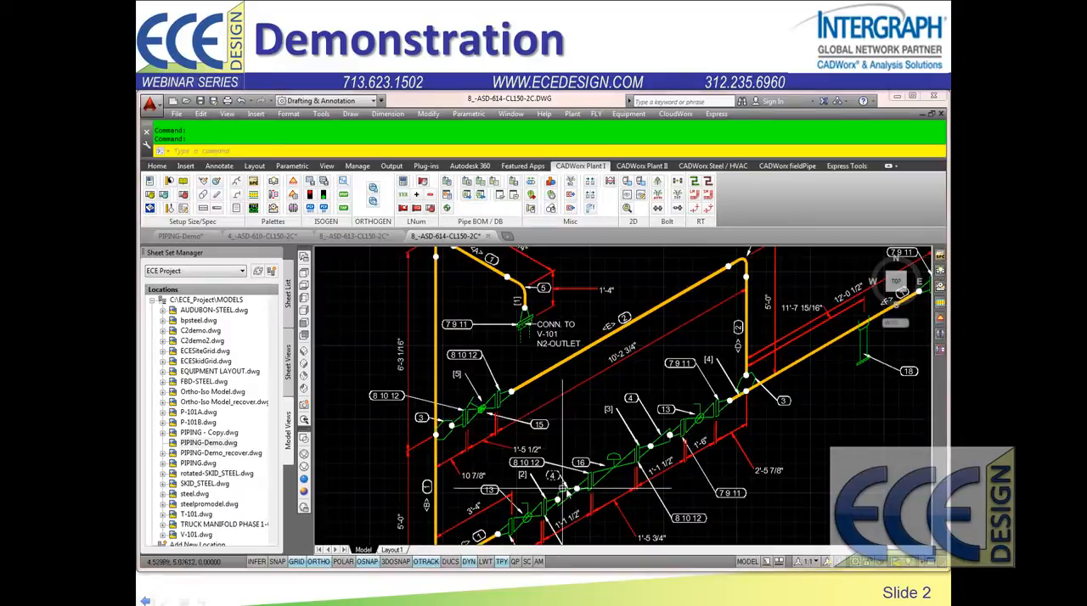
mouse_move(575, 478)
middle_down()
mouse_move(630, 432)
mouse_move(628, 409)
middle_up()
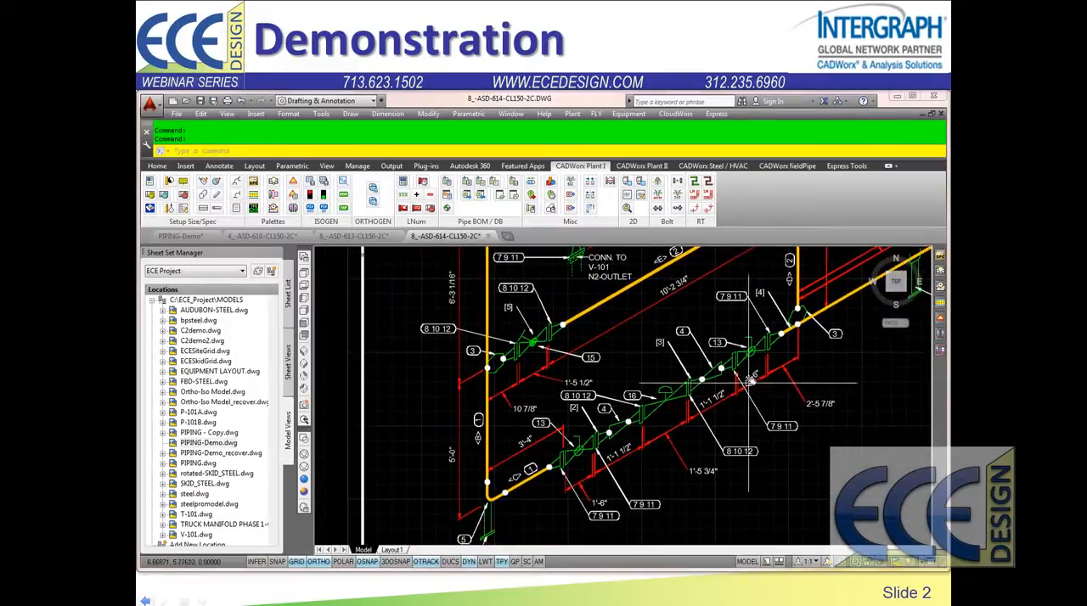
scroll(719, 416, down, 4)
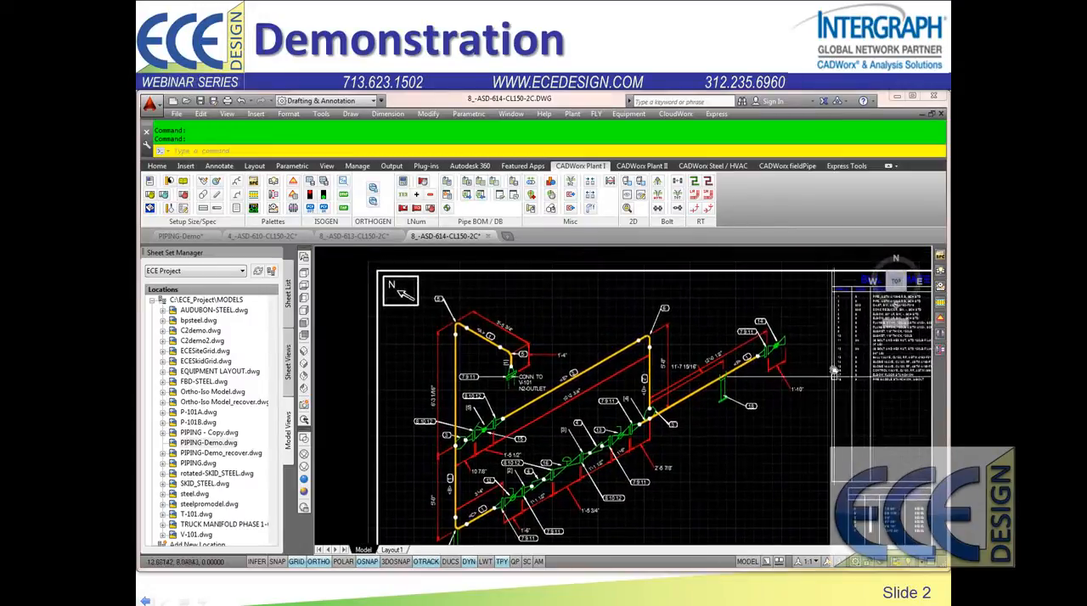
Step: Examine the bill of material and the pipe cut list on the 8_-ASD-614-CL150-2C isometric, ending with the full sheet in view
middle_drag(827, 390, 596, 399)
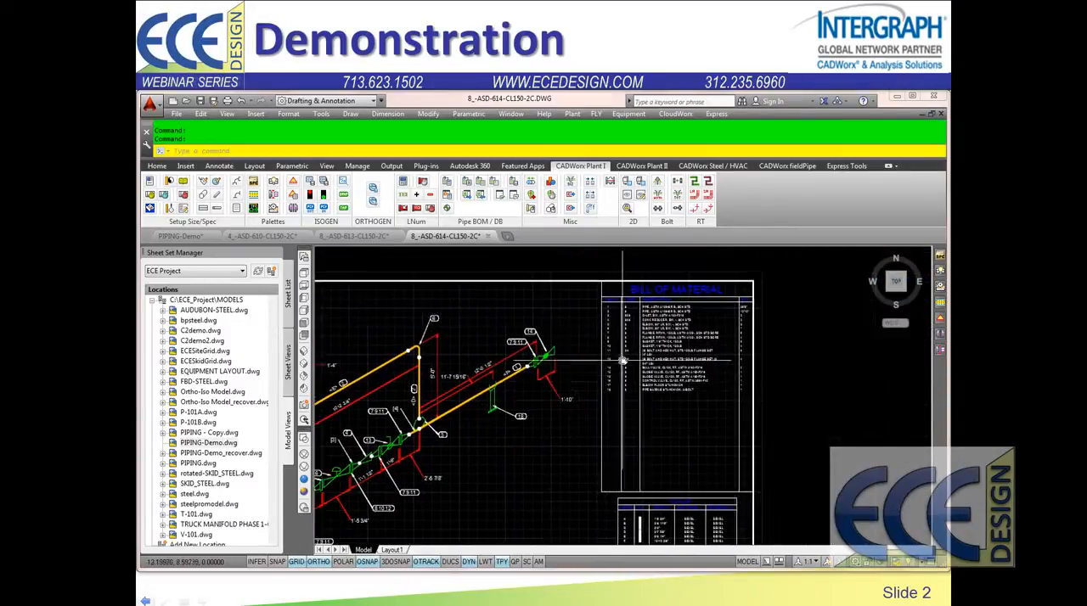
scroll(596, 401, up, 1)
scroll(597, 409, up, 1)
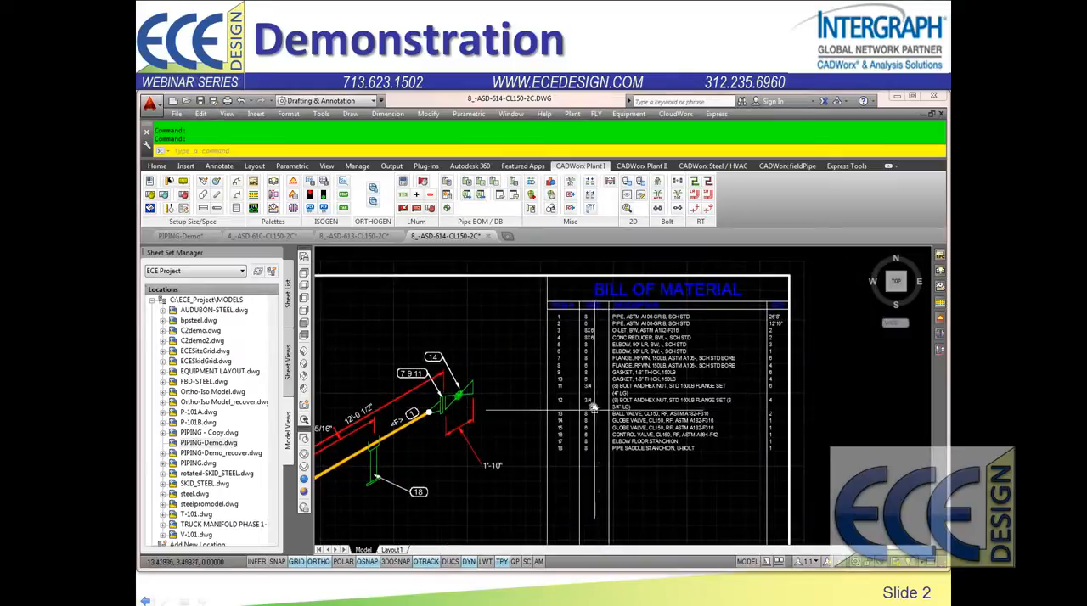
scroll(598, 399, up, 2)
scroll(598, 389, down, 4)
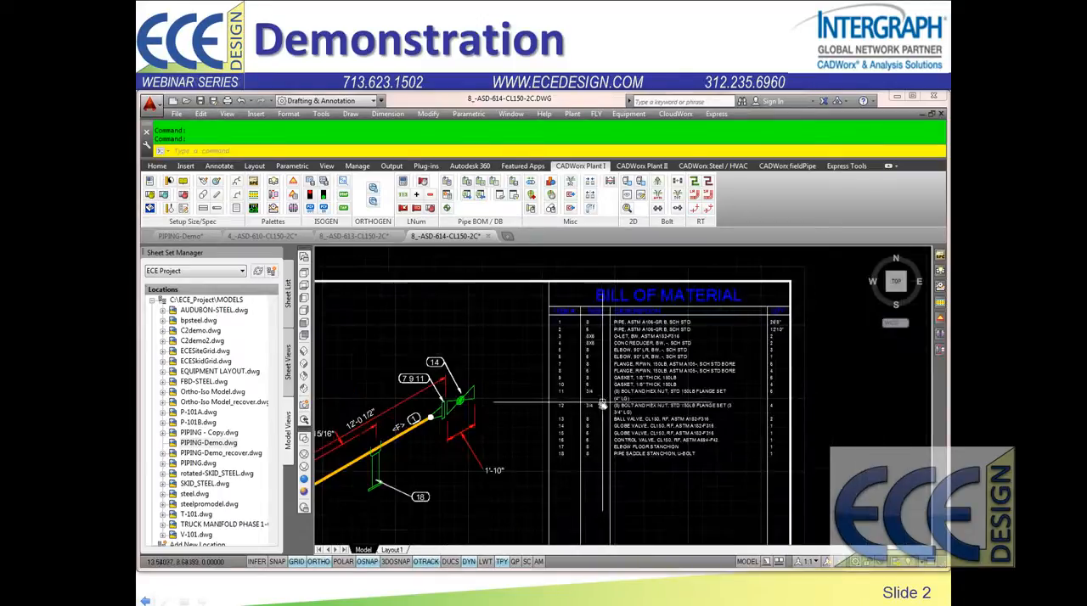
scroll(703, 444, up, 1)
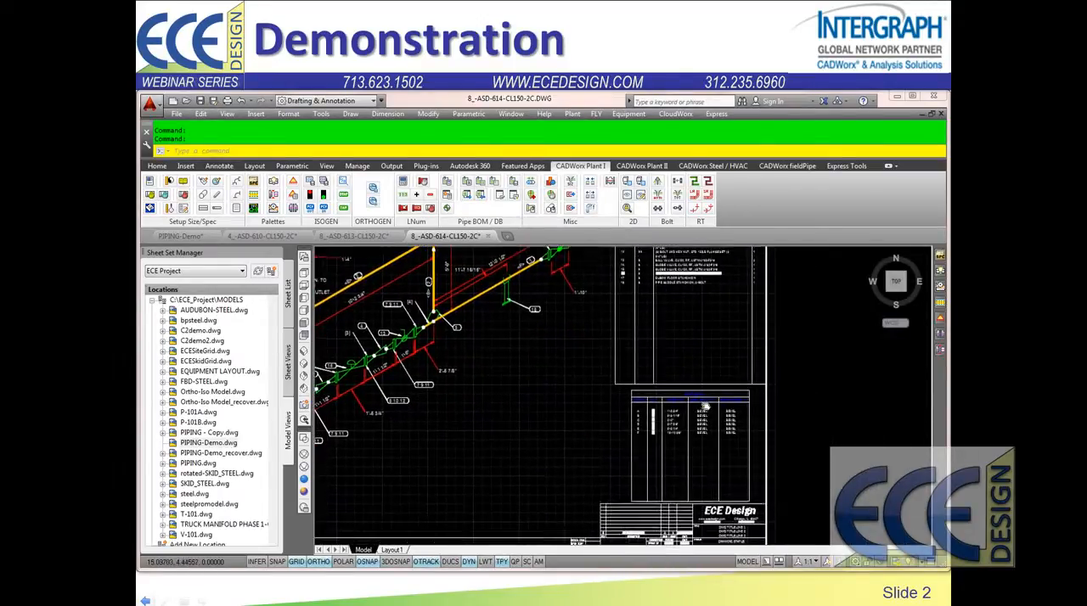
scroll(751, 429, up, 2)
middle_drag(789, 430, 699, 440)
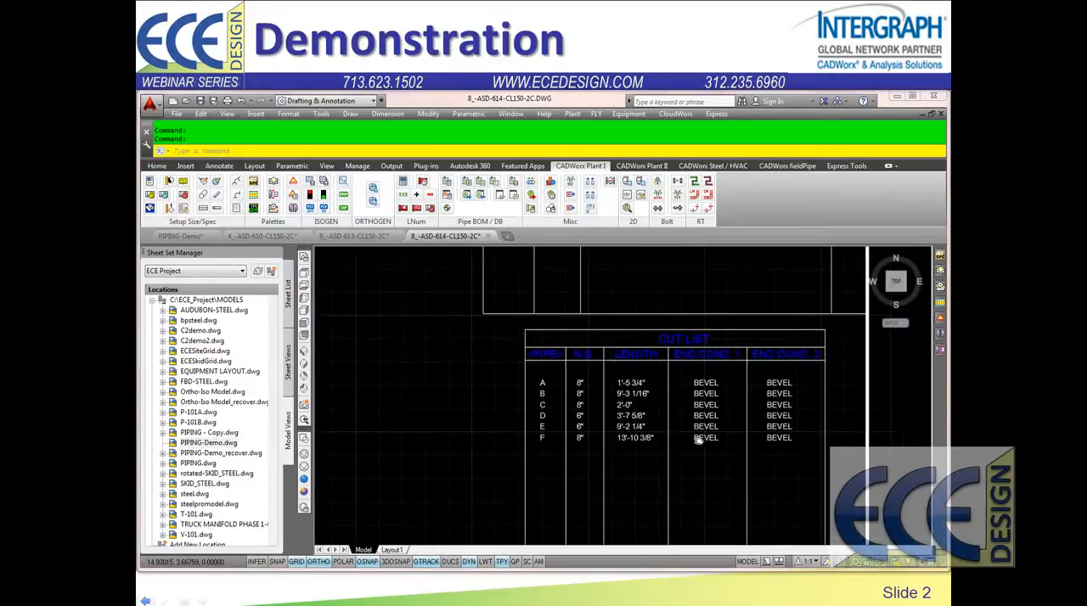
middle_click(518, 394)
middle_click(518, 394)
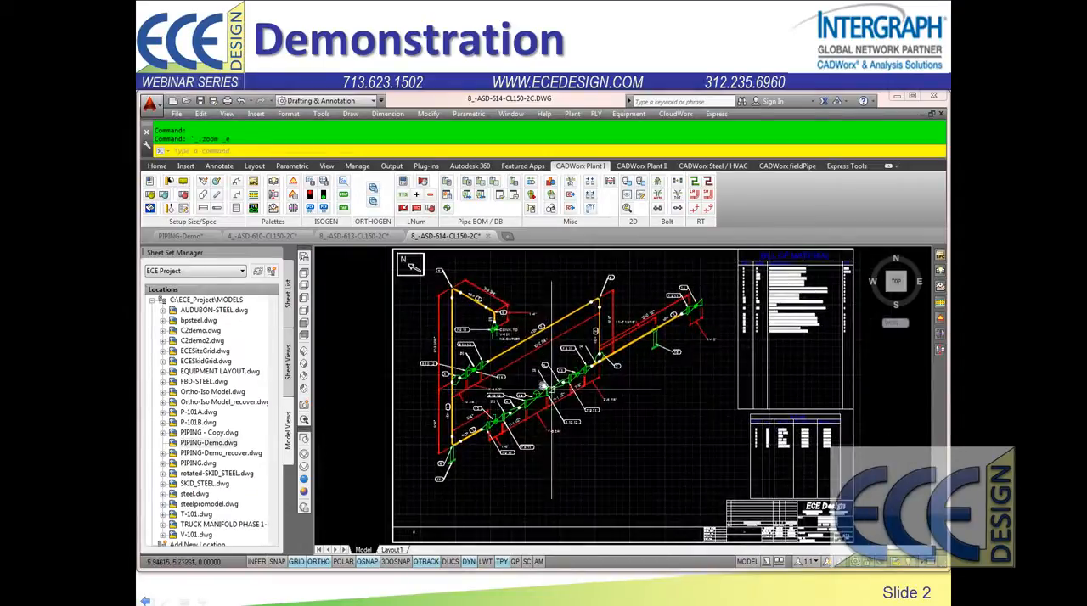
Step: Examine the pump suction and vessel connections on the 8_-ASD-613-CL150-2C isometric, and bring up the 4_-ASD-610-CL150-2C isometric
click(370, 237)
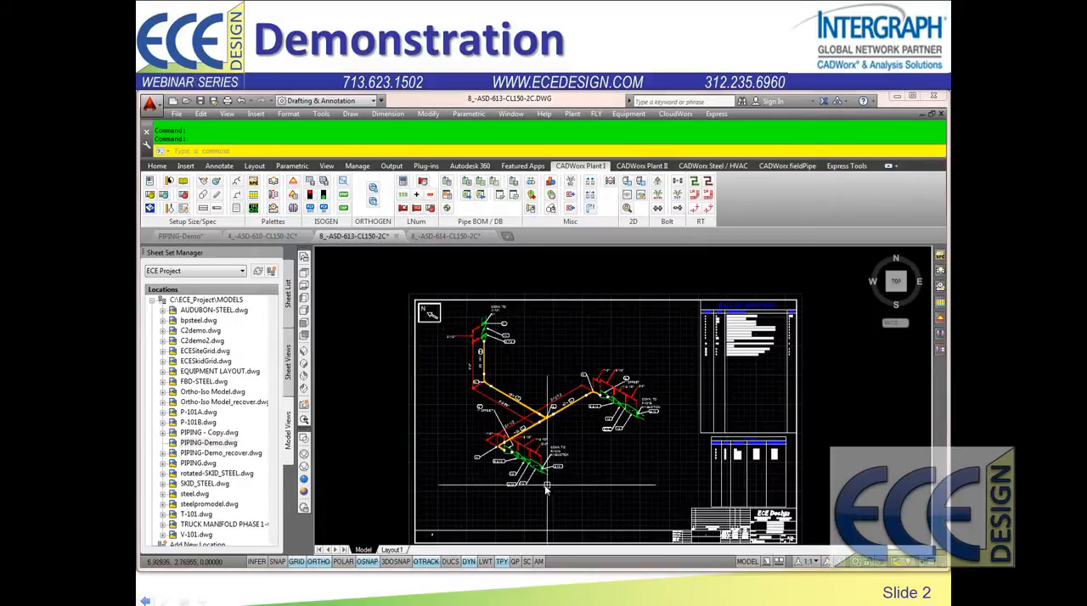
scroll(532, 466, up, 4)
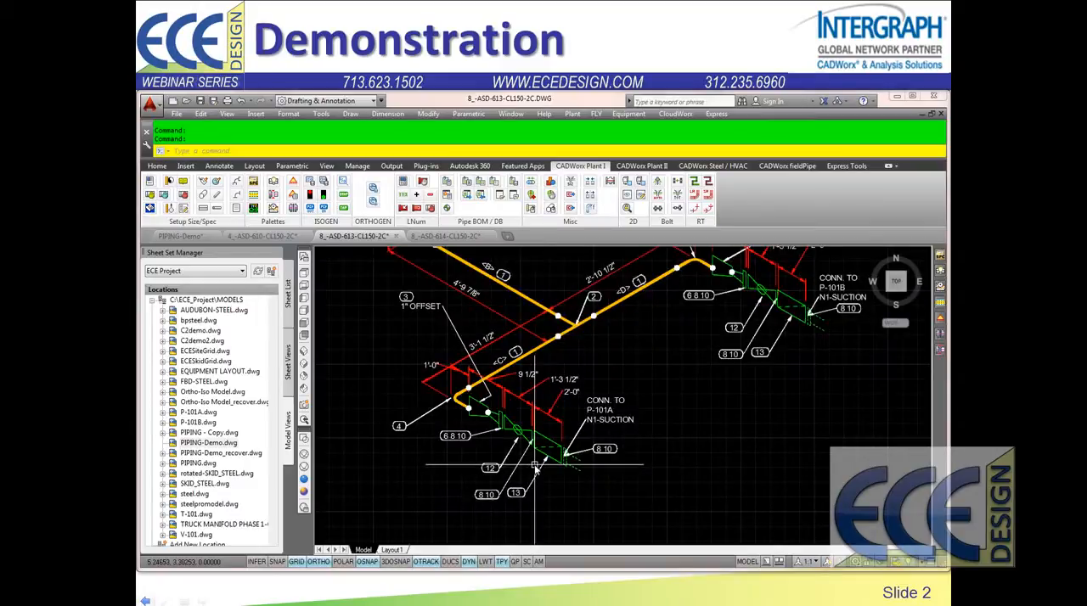
scroll(556, 348, down, 3)
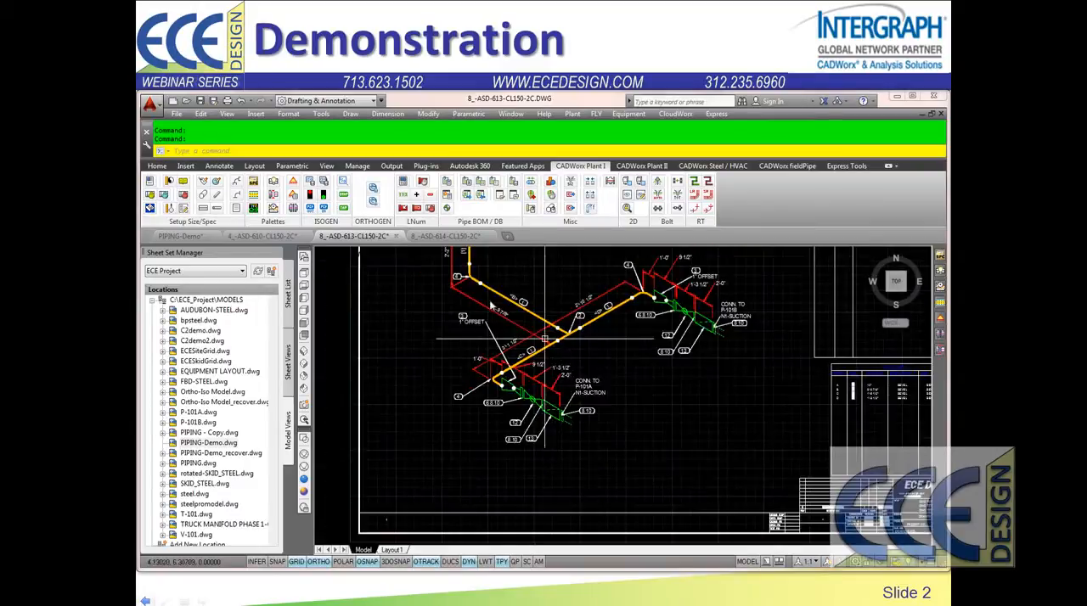
mouse_move(481, 282)
middle_down()
mouse_move(549, 333)
mouse_move(549, 435)
mouse_move(554, 426)
middle_up()
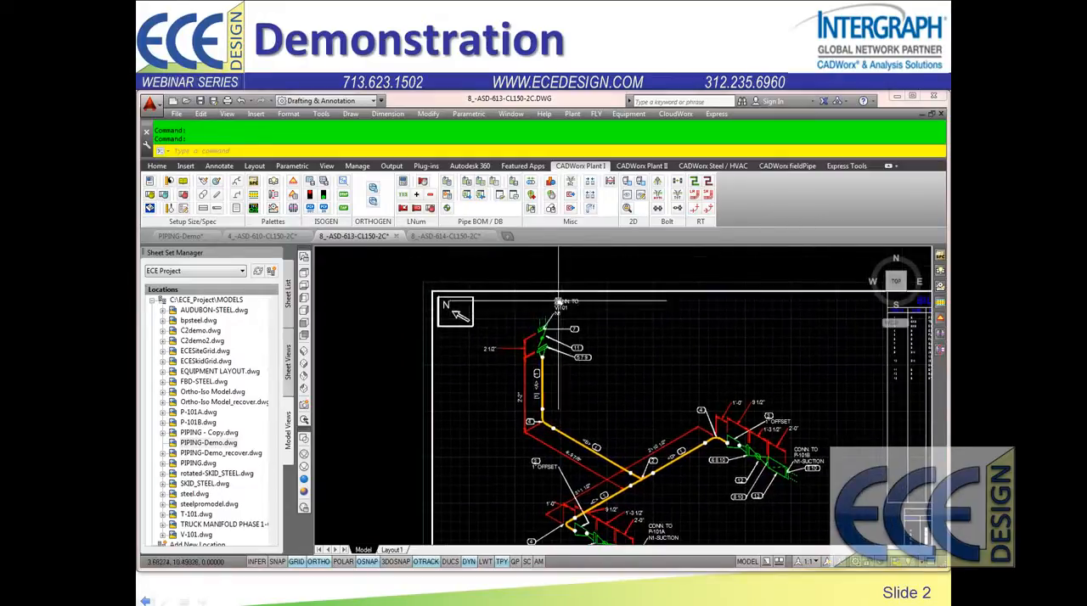
click(261, 237)
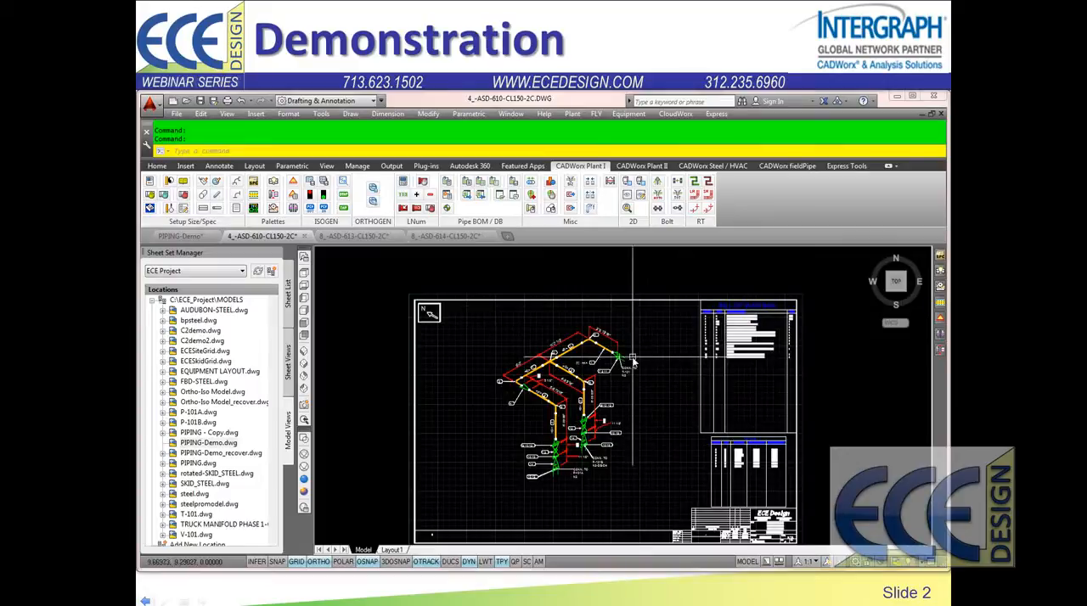
Step: Return to the PIPING-Demo model and open sheets 001 Piping Plan through 005 Steel Plan from the ECE Project sheet set
click(194, 237)
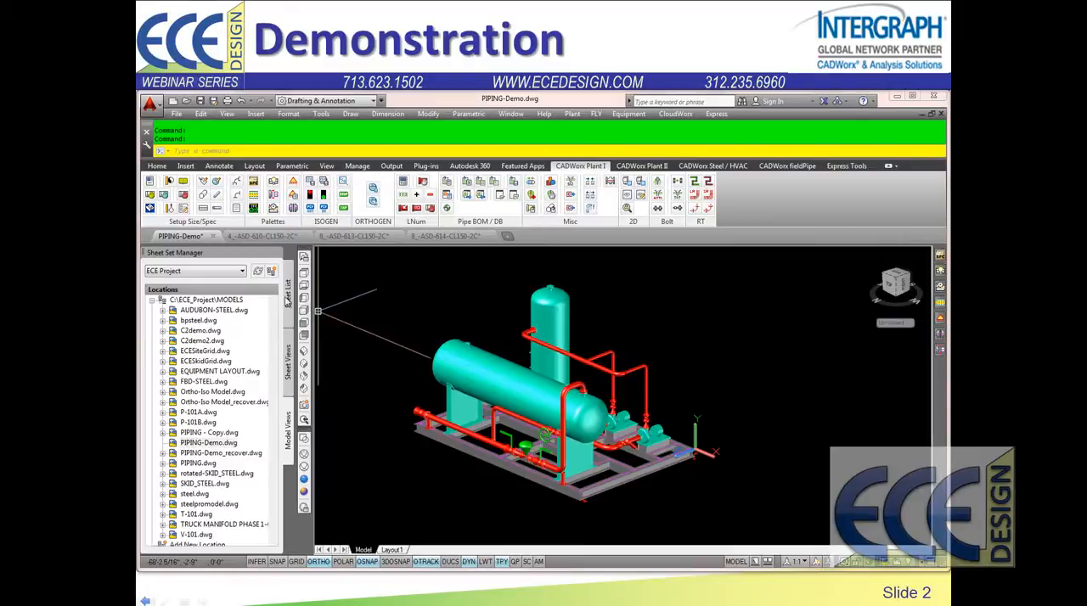
click(288, 297)
click(204, 312)
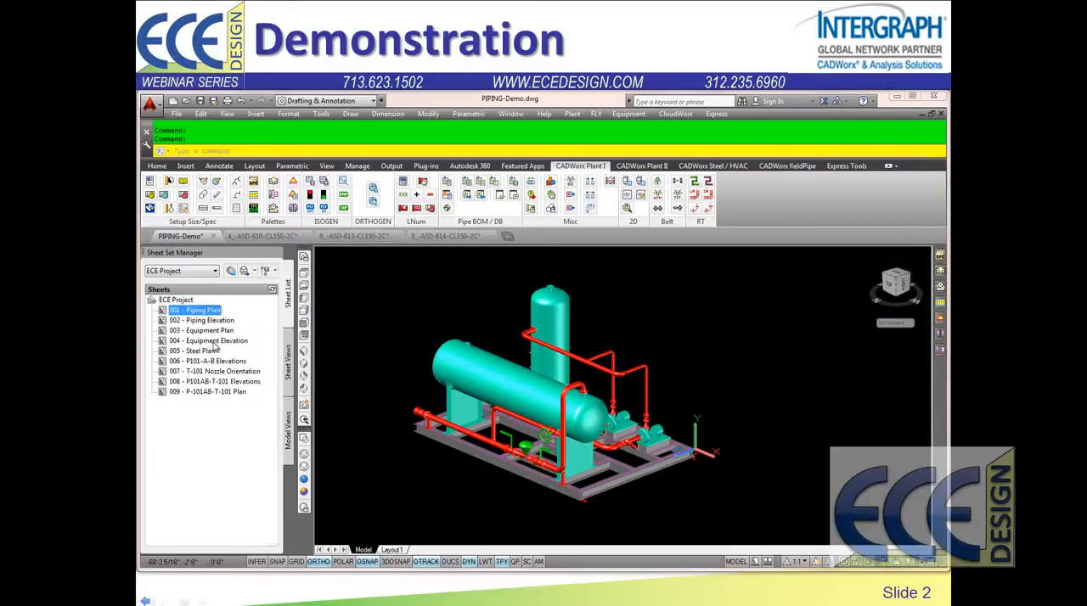
shift+click(209, 352)
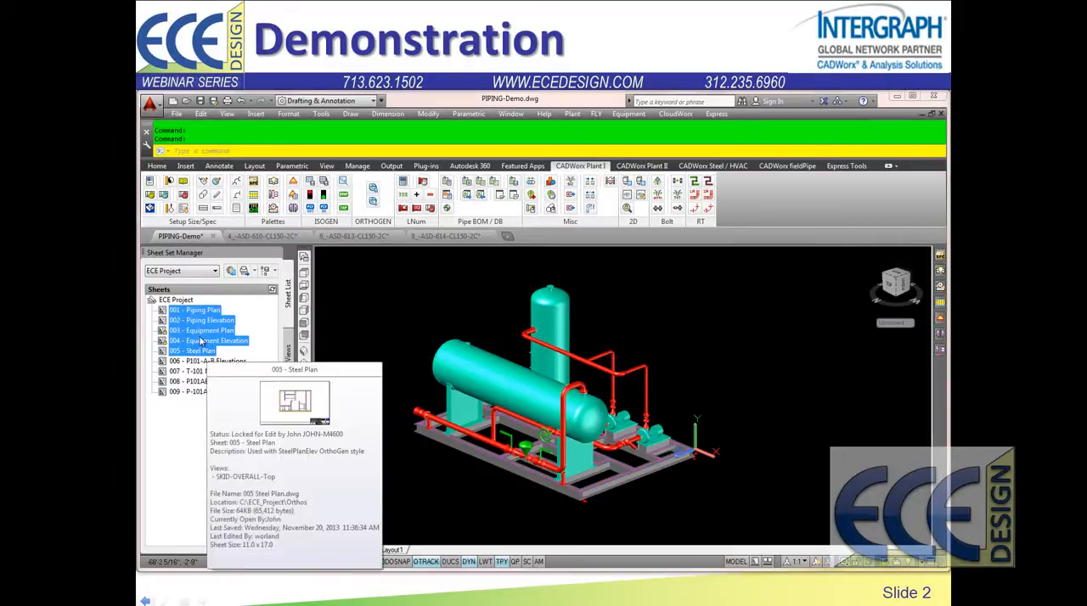
right_click(206, 337)
click(243, 339)
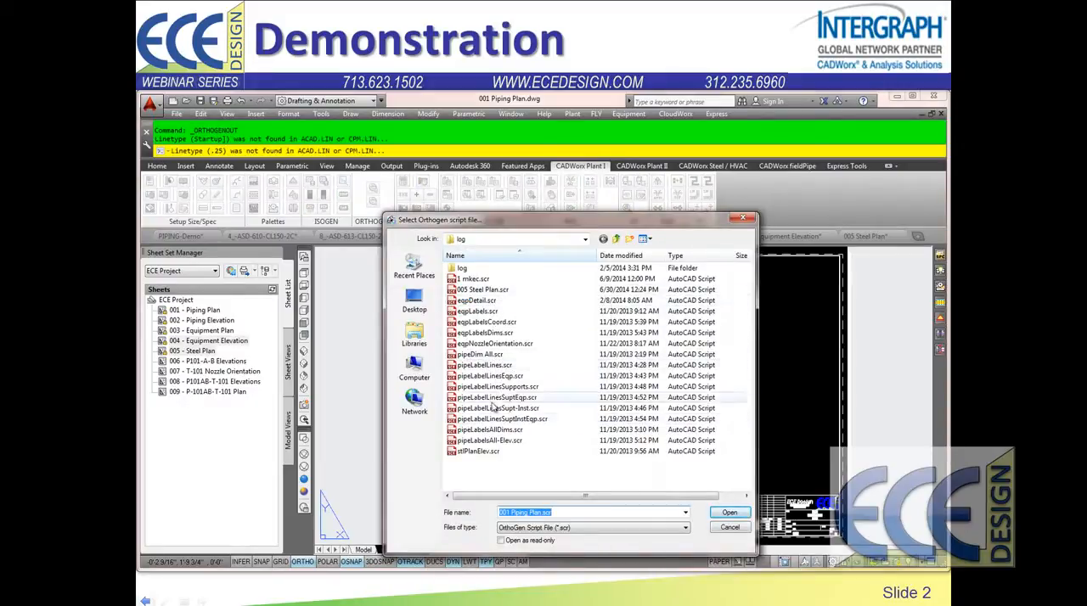
Step: Annotate sheet 001 Piping Plan with an Orthogen dimension script and sheet 002 Piping Elevation with the pipeLabelsAll-Elev.scr script
double_click(474, 355)
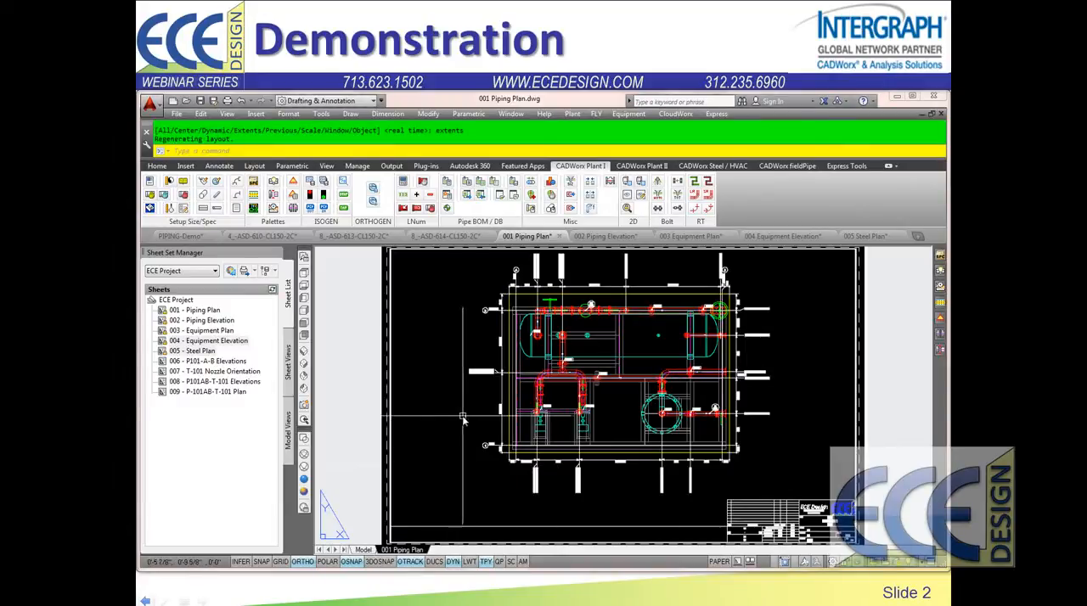
click(603, 236)
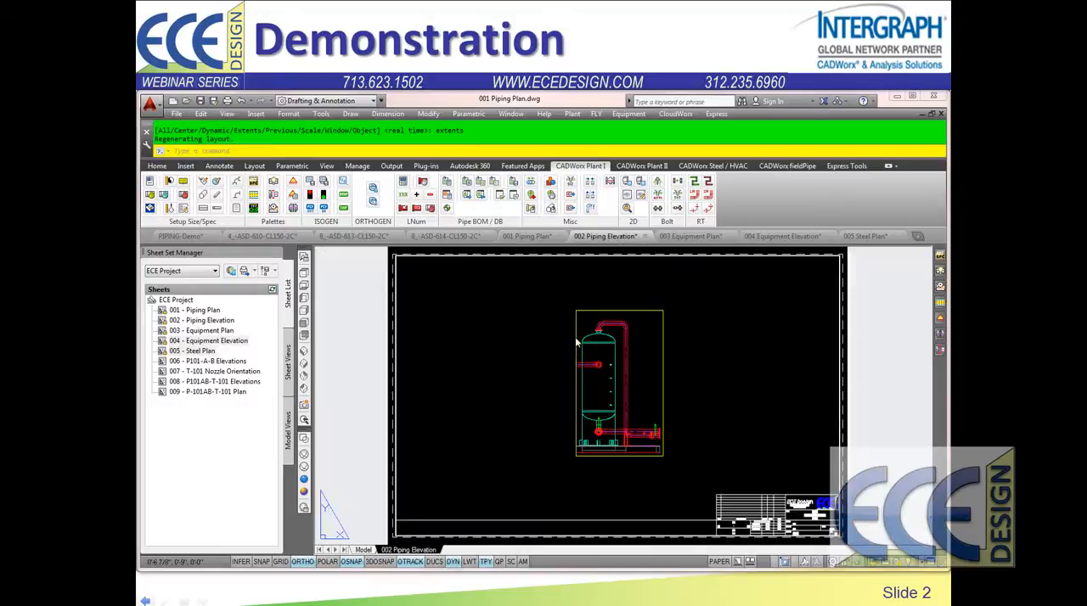
text(scr)
key(Return)
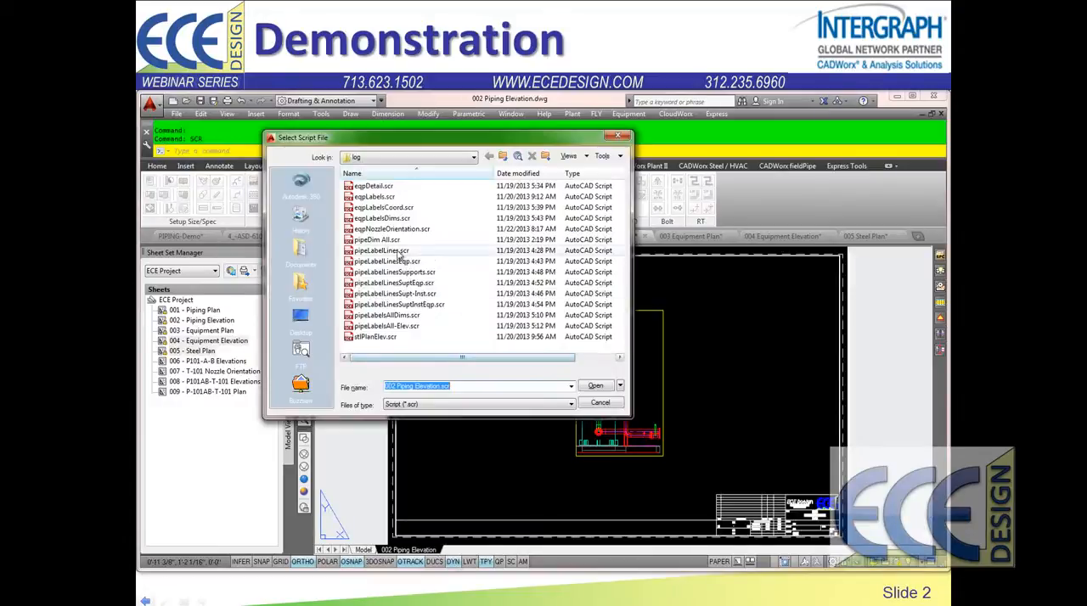
double_click(387, 326)
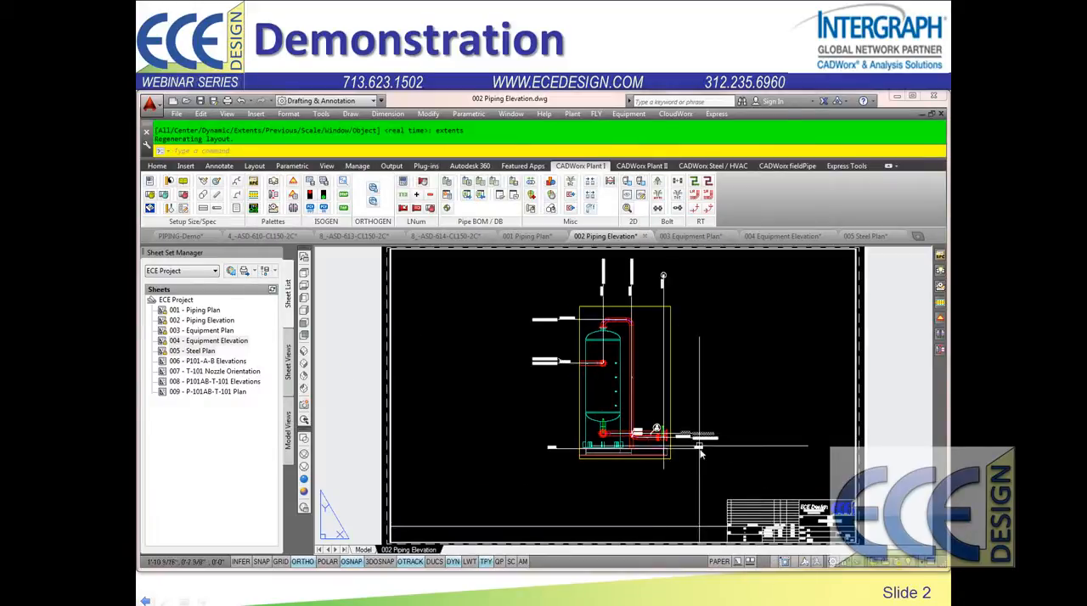
scroll(700, 450, up, 5)
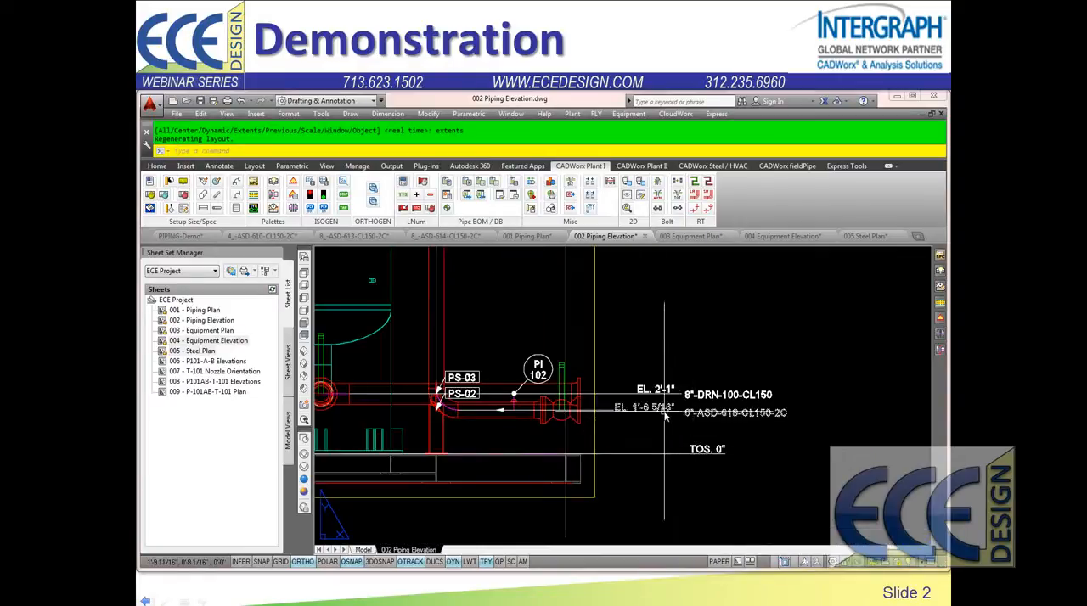
scroll(666, 416, down, 6)
middle_drag(626, 442, 628, 484)
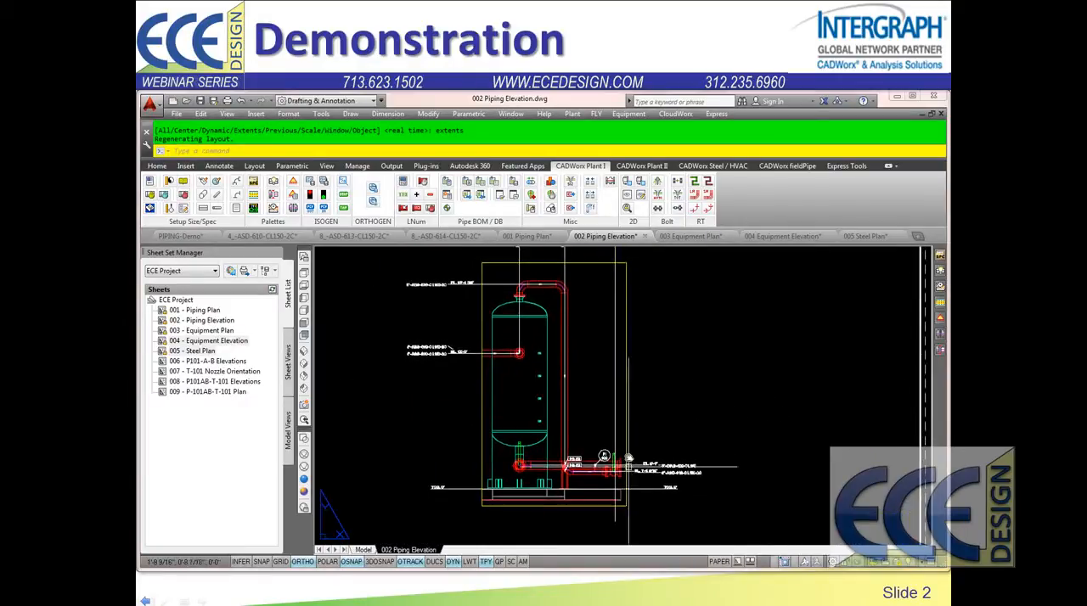
Step: Run the eqpLabels.scr script on sheet 003 Equipment Plan and the eqpDetail.scr script on sheet 004 Equipment Elevation
click(690, 237)
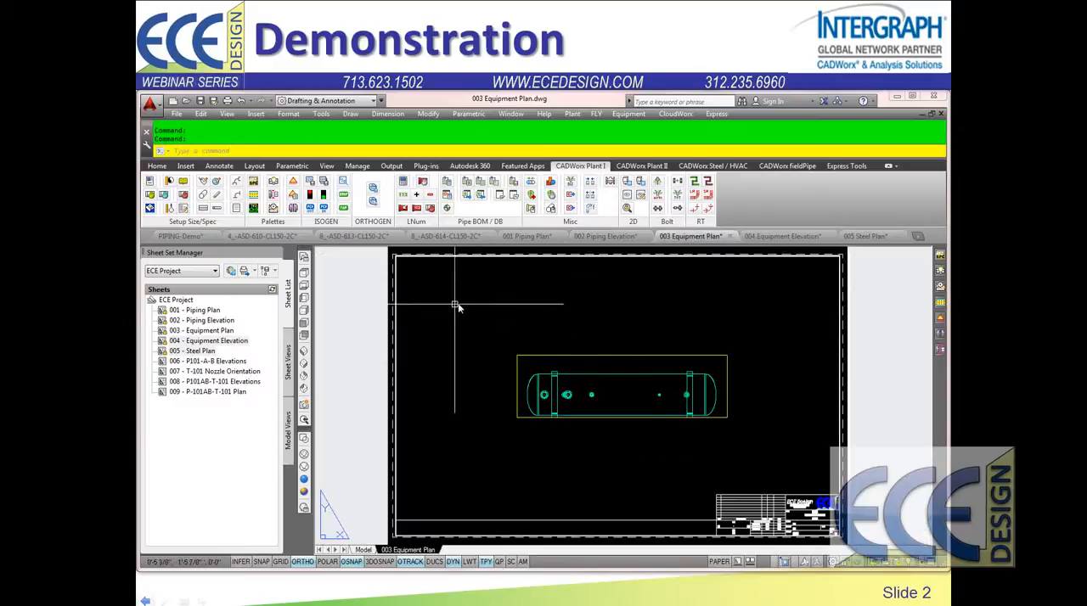
text(scr)
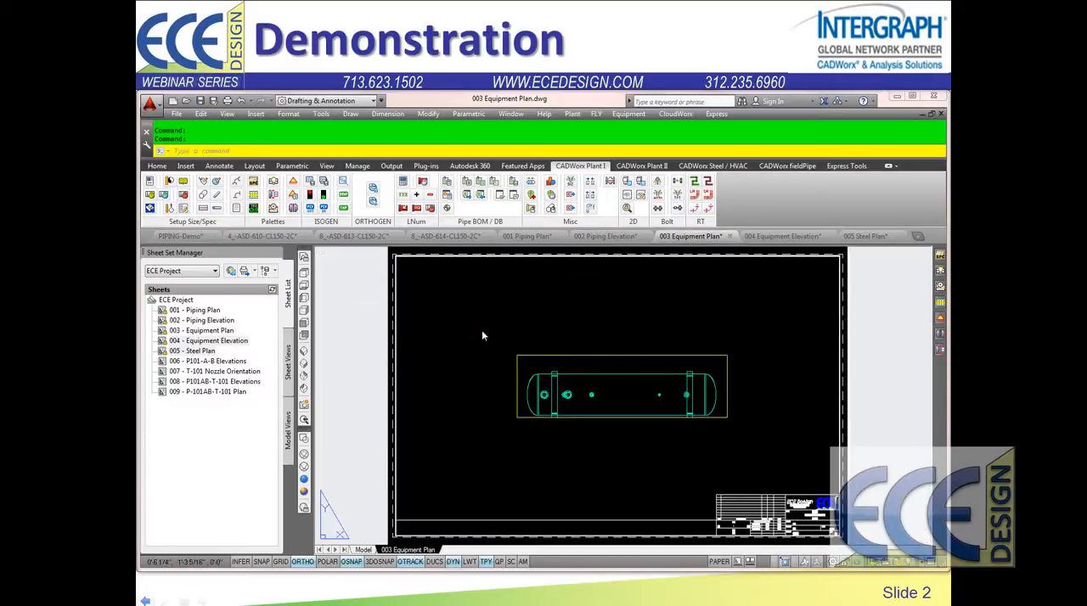
key(Return)
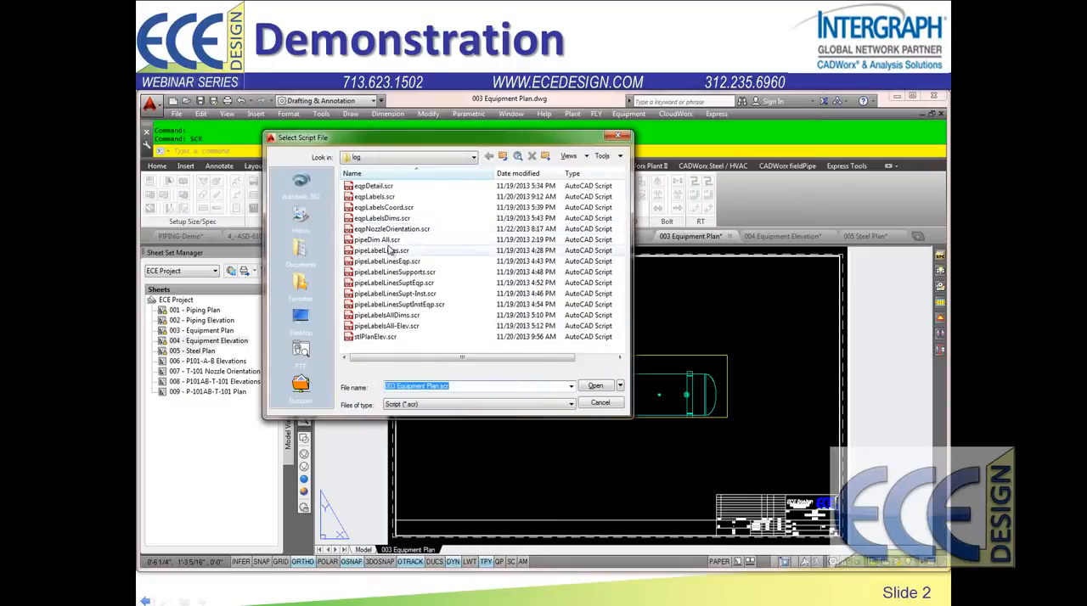
double_click(381, 197)
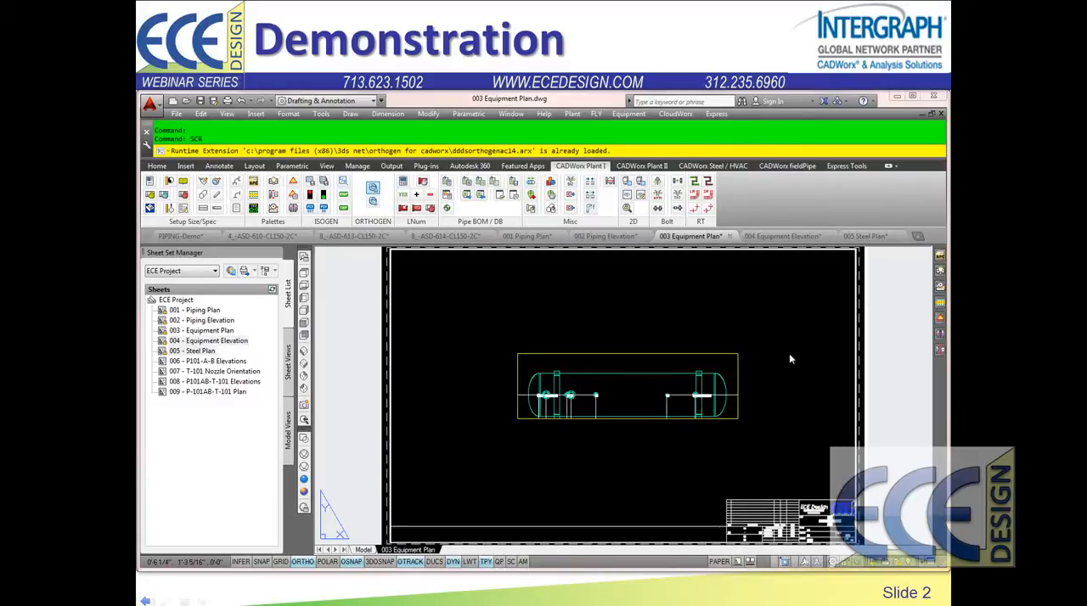
click(783, 236)
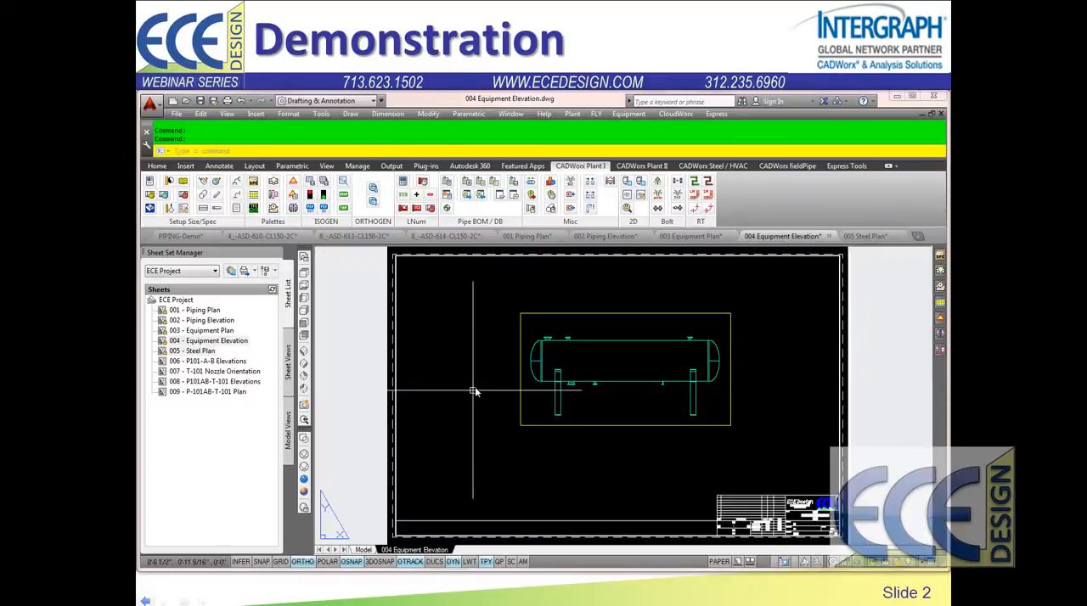
key(Return)
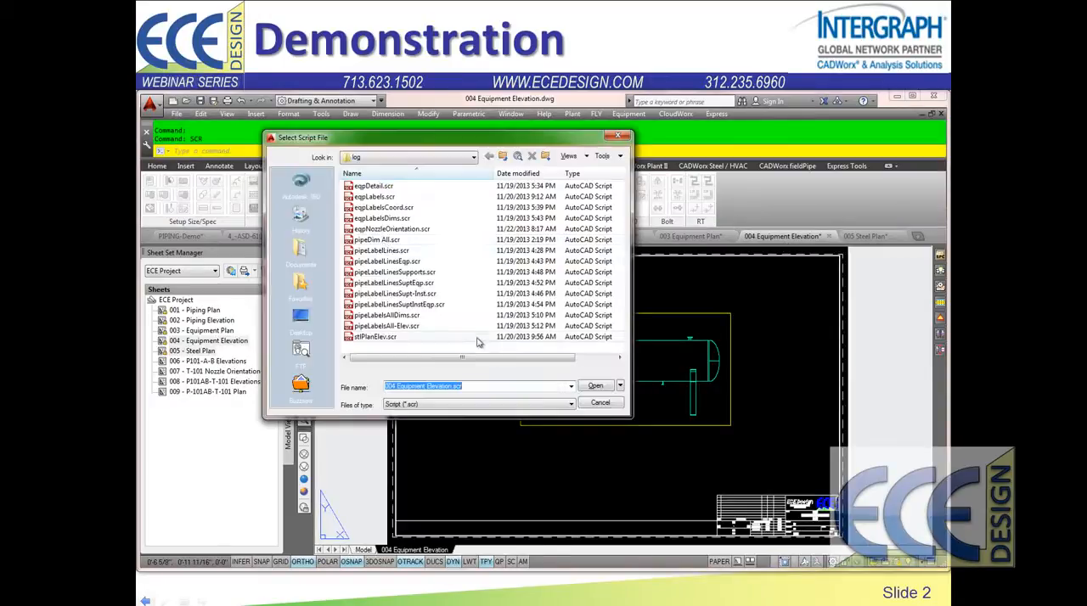
double_click(374, 186)
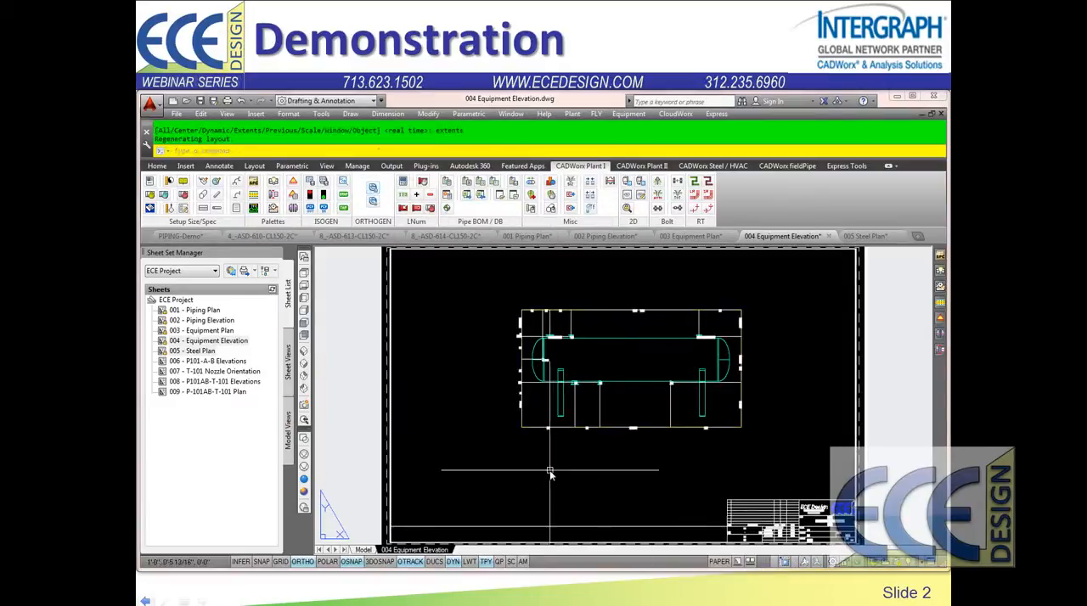
Step: Annotate sheet 005 Steel Plan with the stlPlanElev.scr script and examine its member labels and dimensions
click(862, 238)
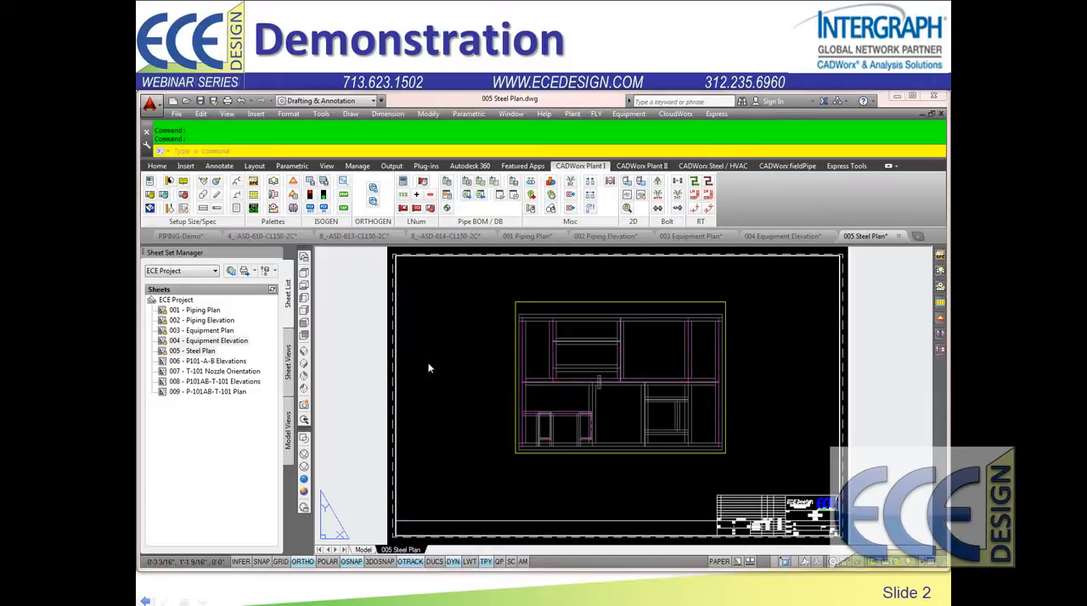
double_click(380, 337)
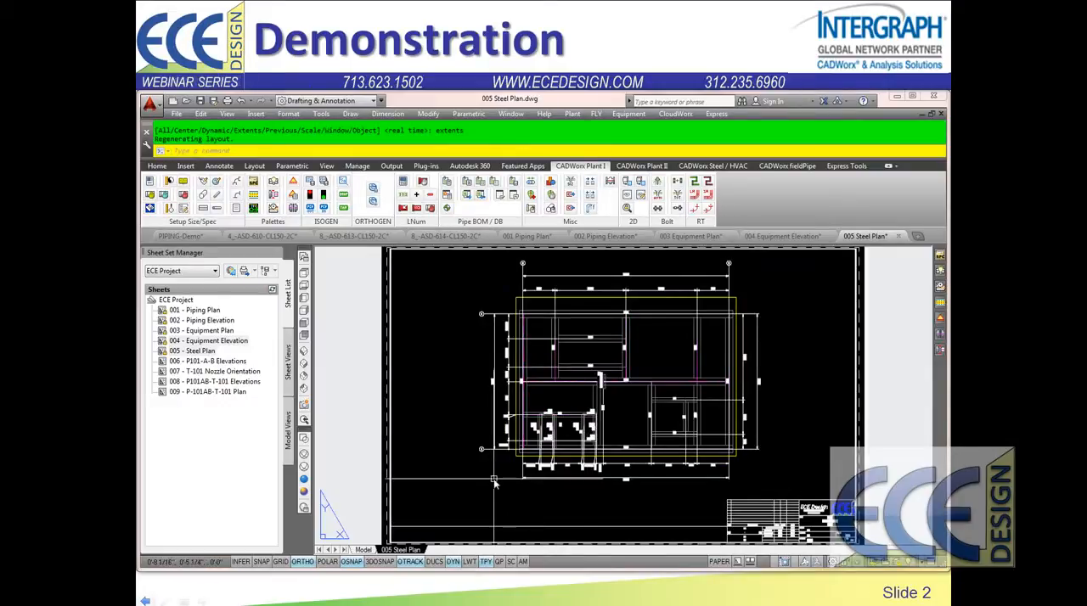
scroll(564, 407, up, 2)
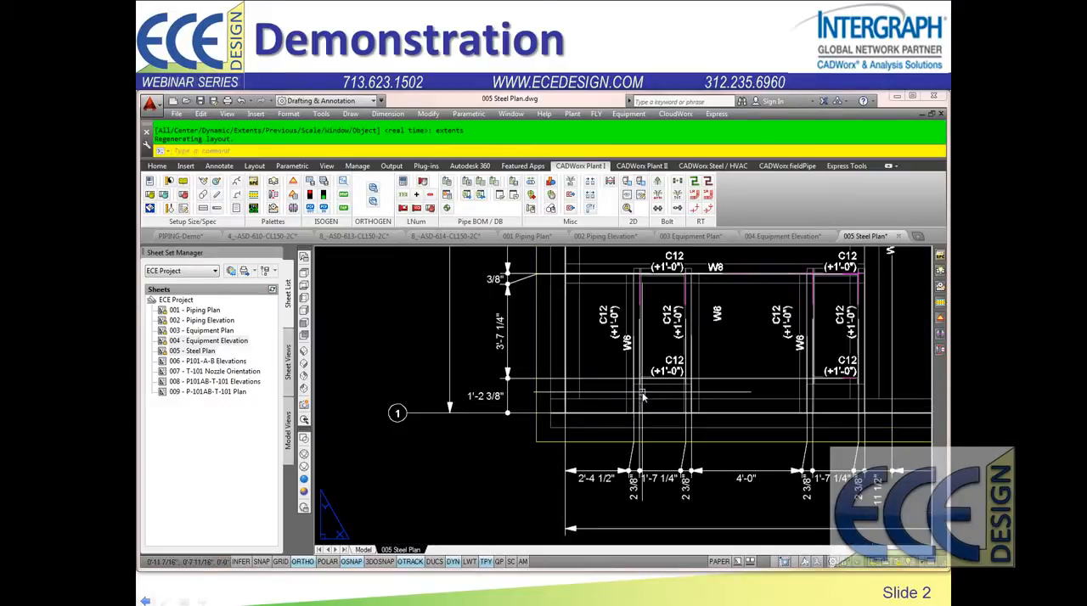
middle_drag(627, 375, 624, 424)
scroll(625, 424, down, 2)
middle_drag(690, 423, 653, 434)
scroll(762, 408, down, 2)
middle_drag(758, 414, 631, 446)
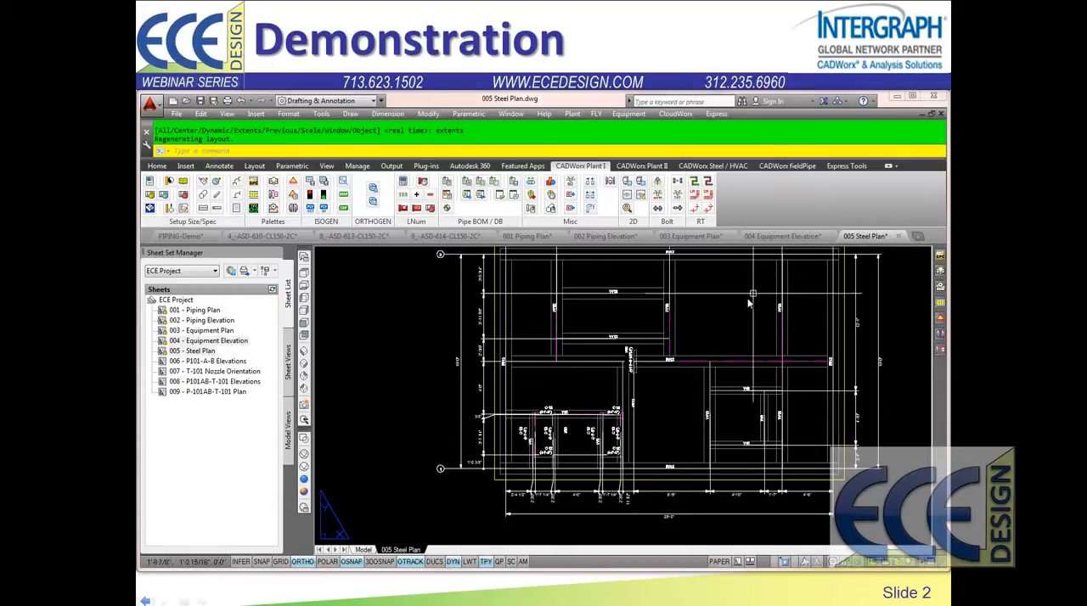
middle_drag(710, 346, 712, 370)
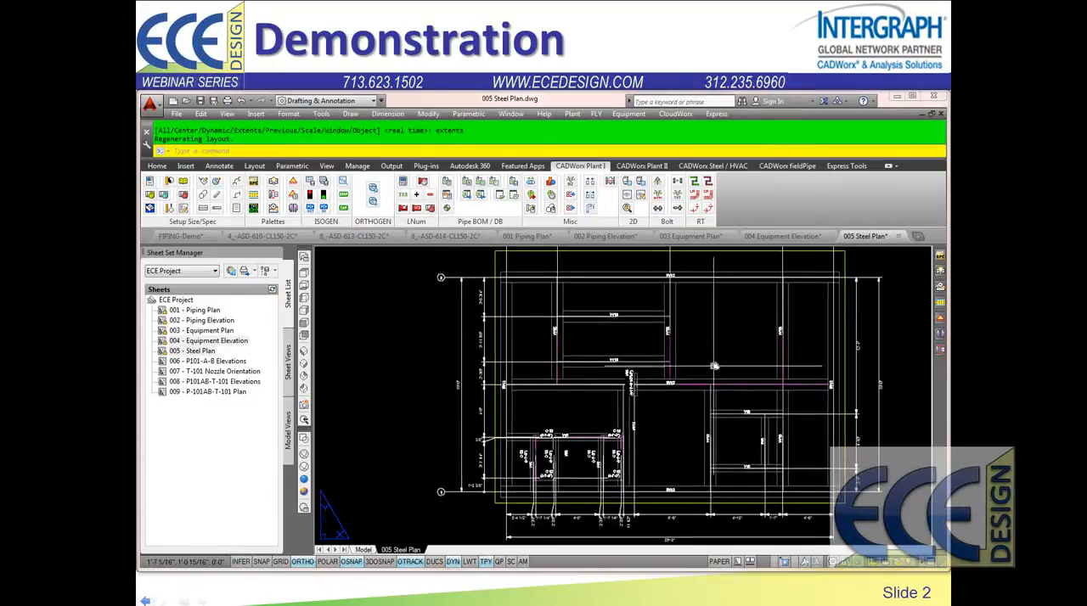
click(770, 240)
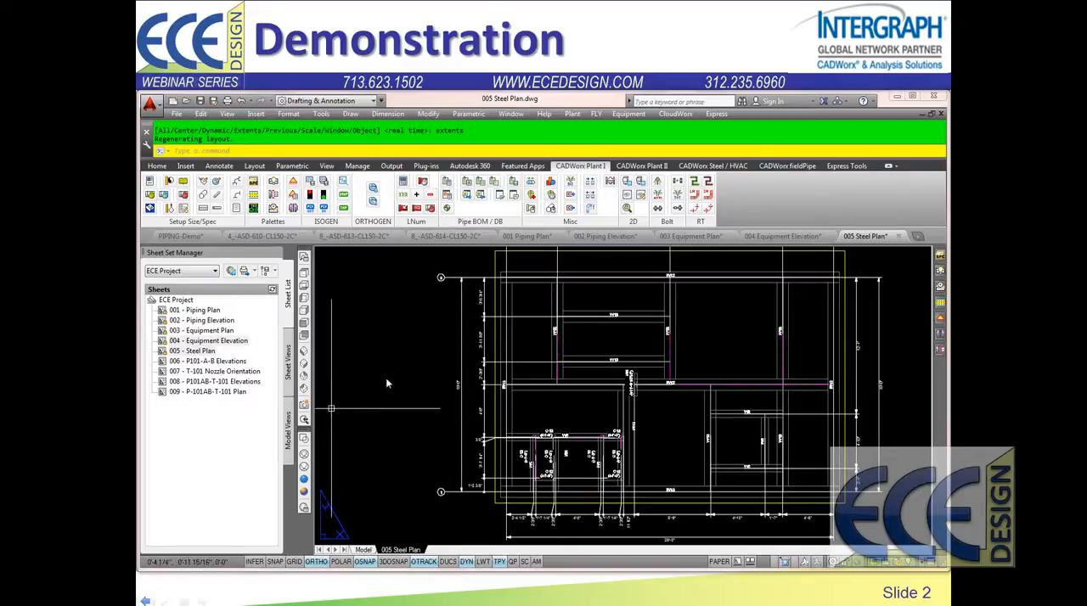
Step: Open sheet 006 P101-A-B Elevations from the ECE Project sheet set, and open Ortho-Iso Model.dwg from its model views
double_click(216, 363)
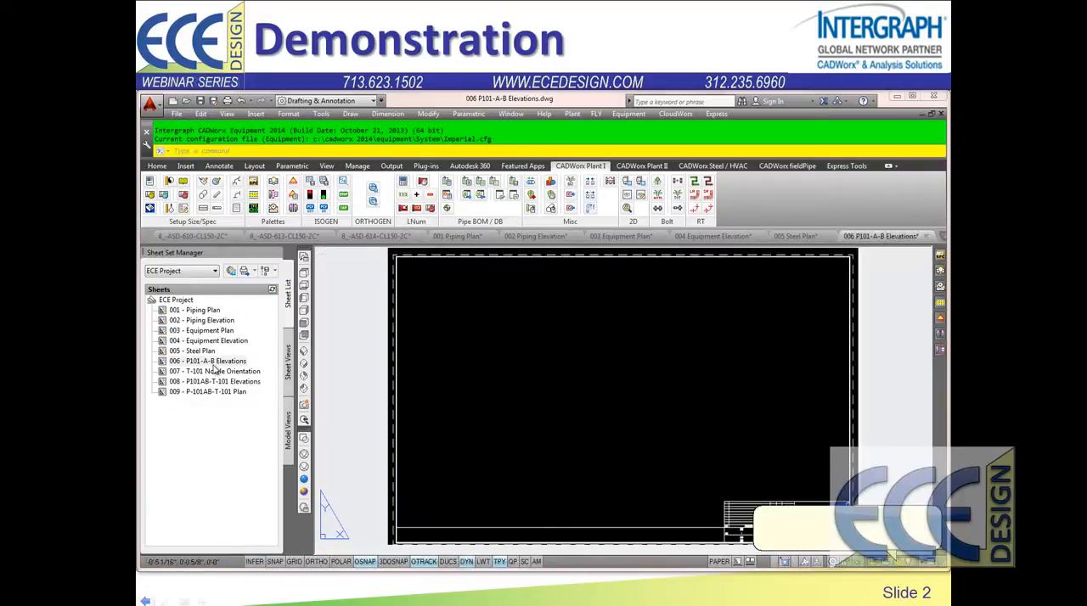
click(290, 429)
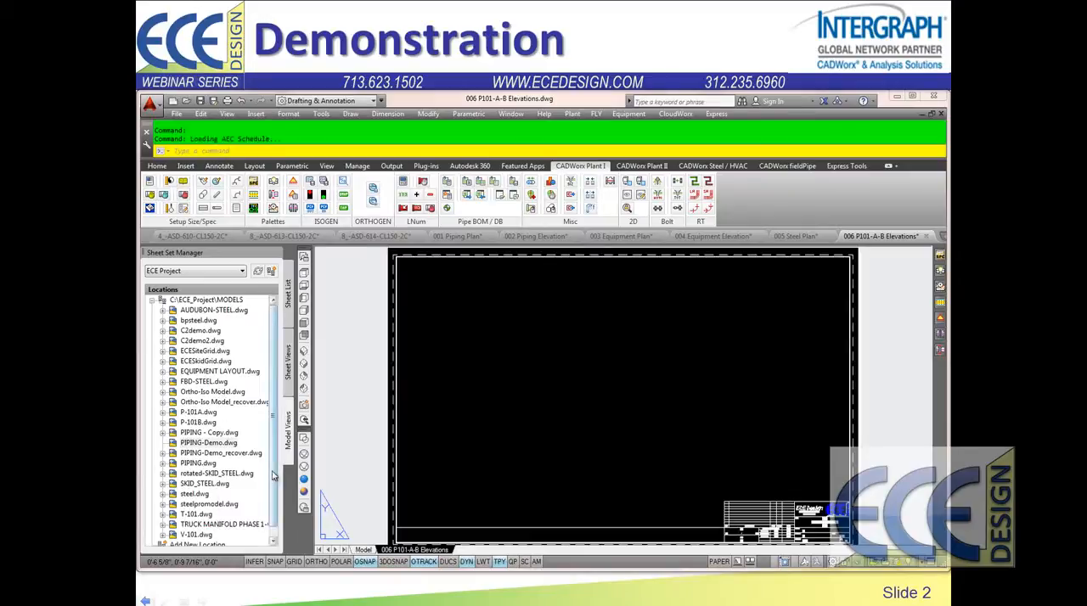
double_click(208, 393)
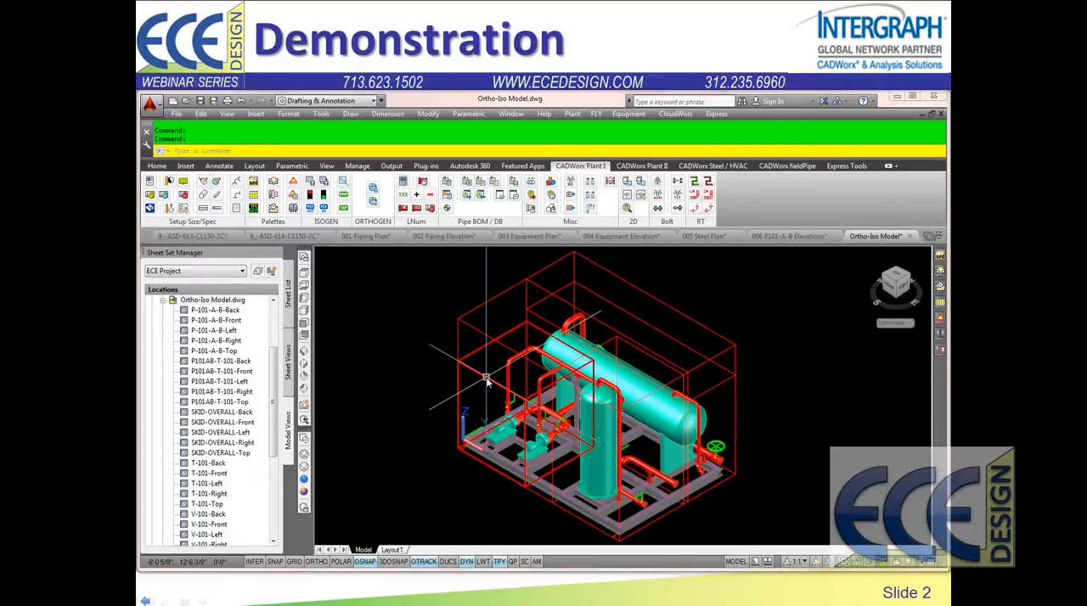
Step: Examine the P-101-A-B view box's corner points and available views without changing them, and return to sheet 006 P101-A-B Elevations
double_click(486, 380)
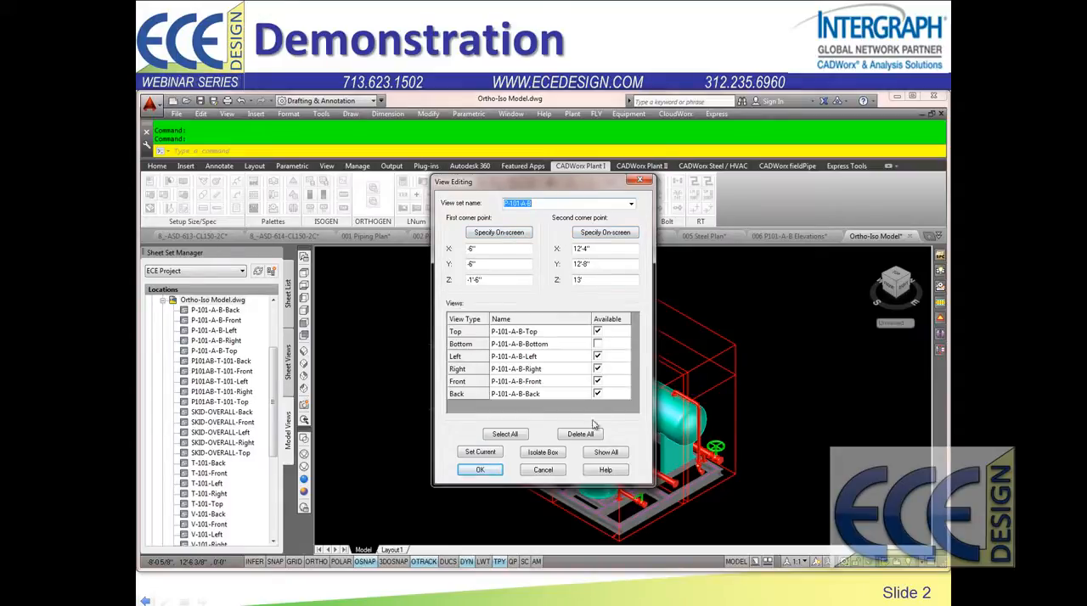
click(544, 470)
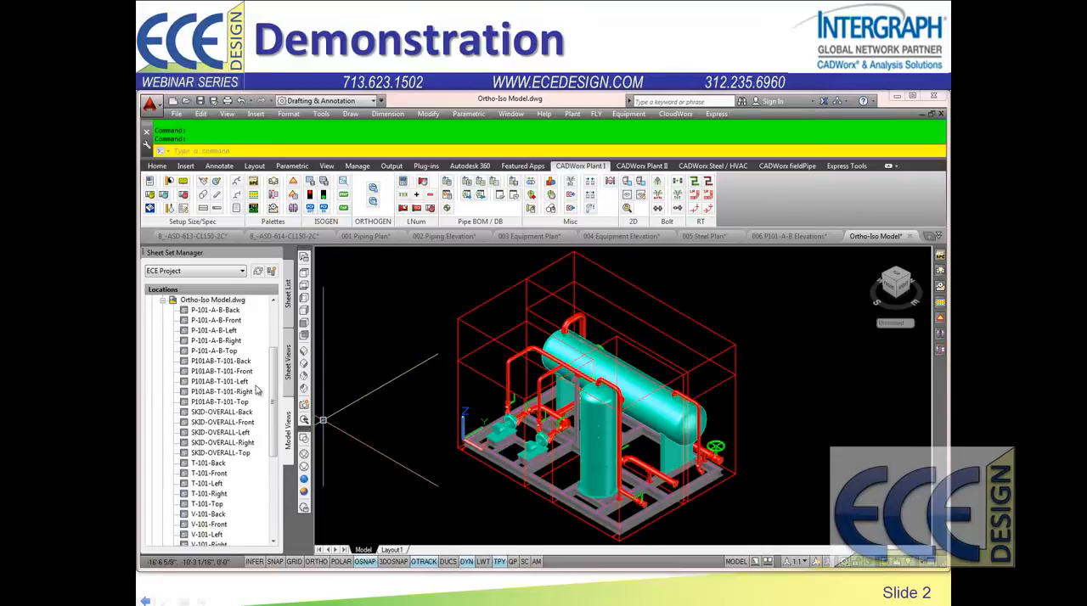
click(776, 237)
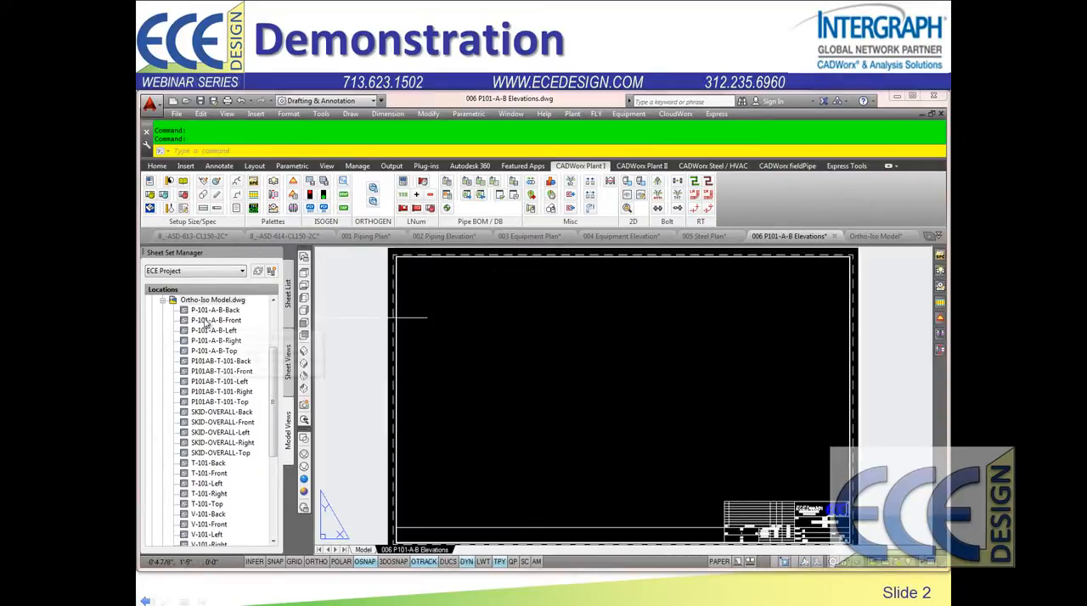
Step: Place the P-101-A-B-Front model view on the left half of sheet 006 at 1/2" = 1'-0" scale, accepting the default view label attributes
scroll(212, 323, up, 3)
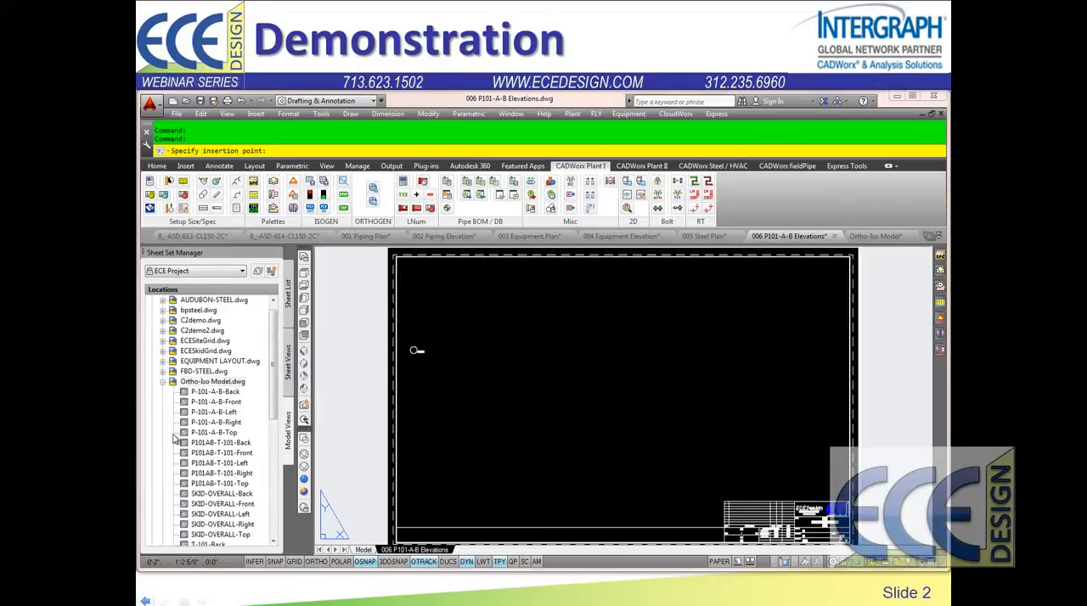
key(Escape)
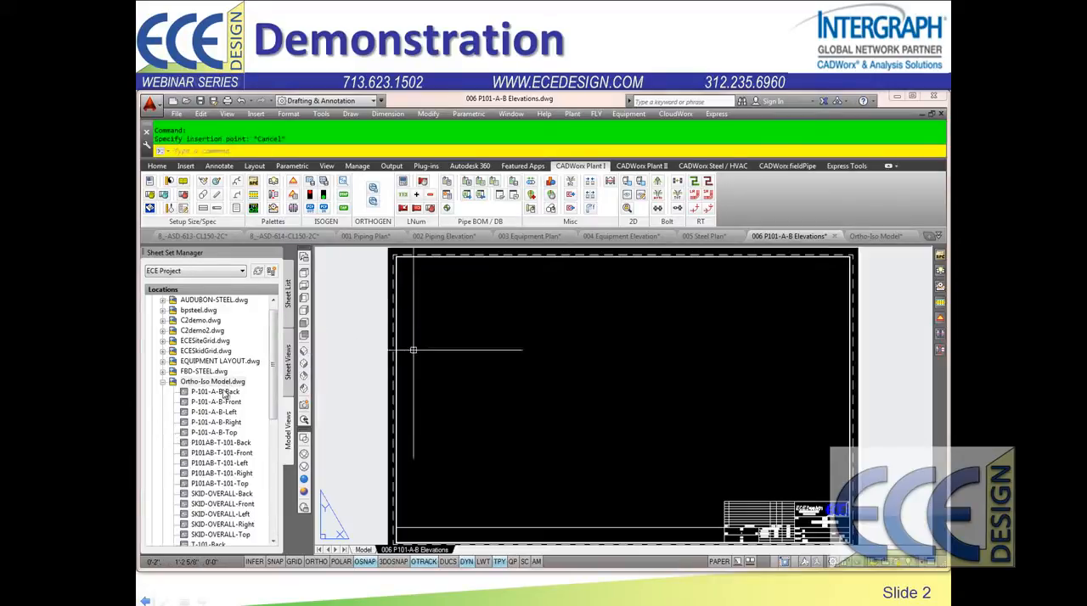
drag(210, 405, 443, 411)
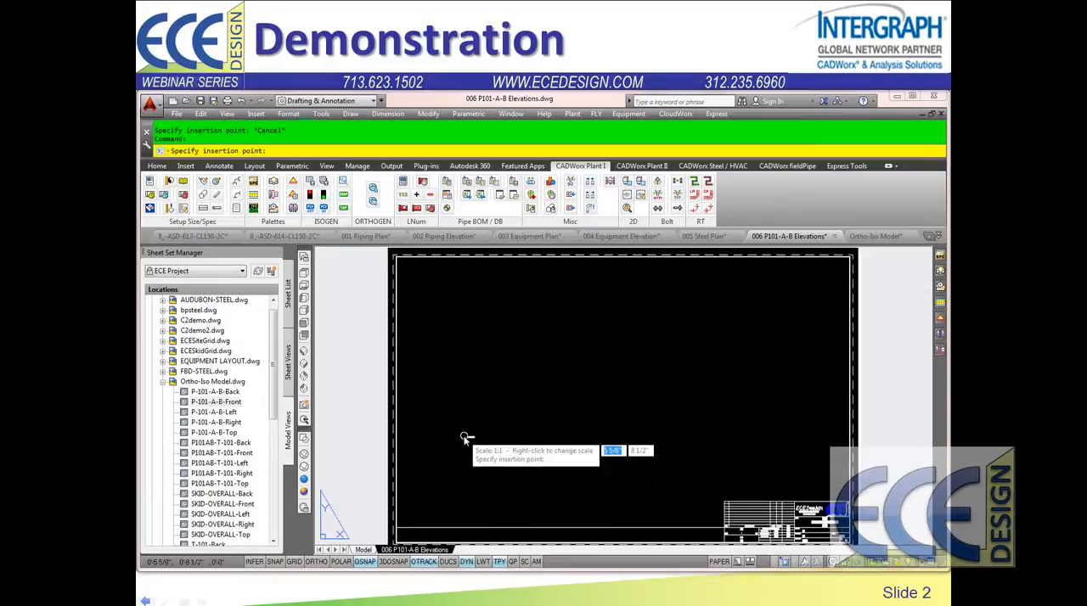
right_click(465, 439)
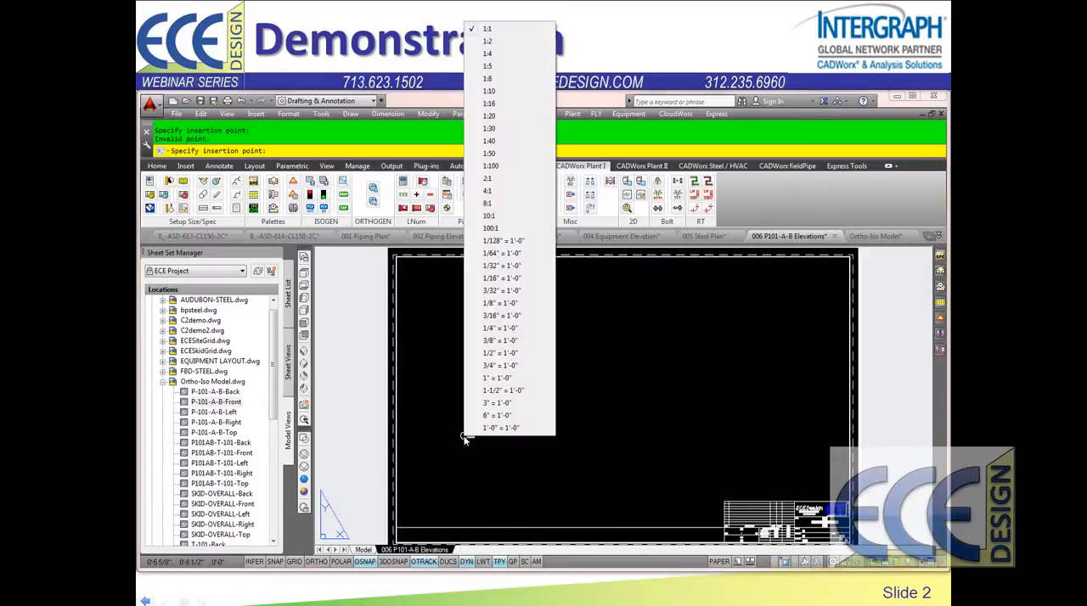
click(502, 355)
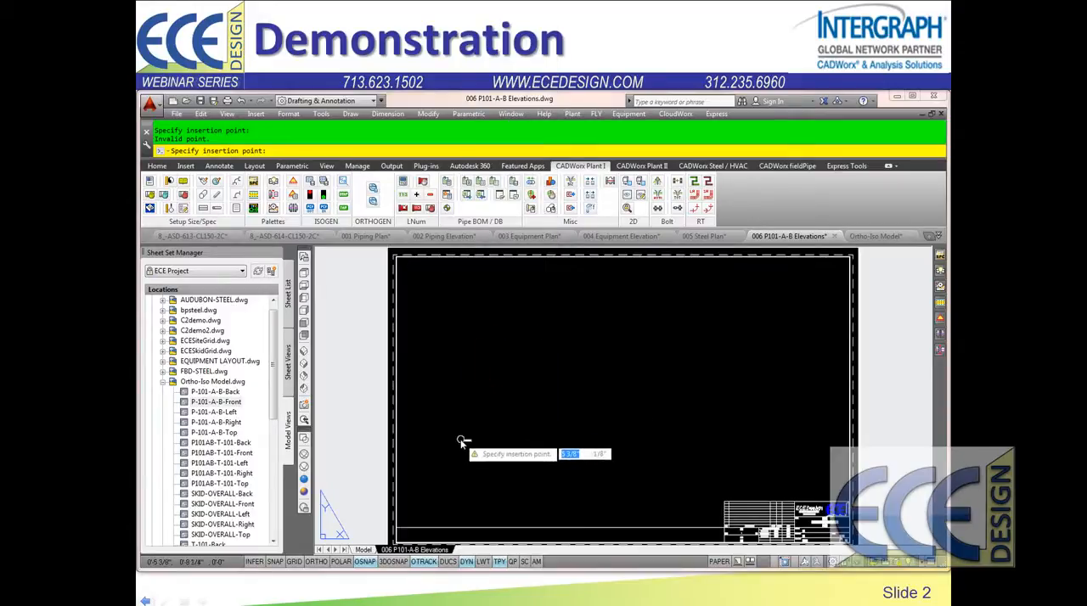
click(469, 476)
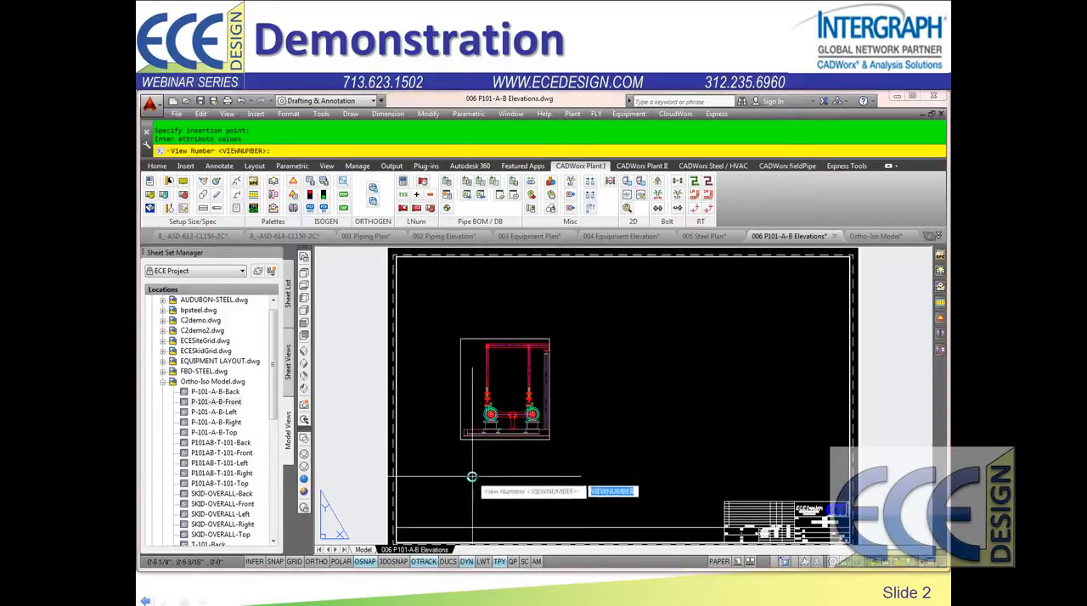
key(Return)
key(Return)
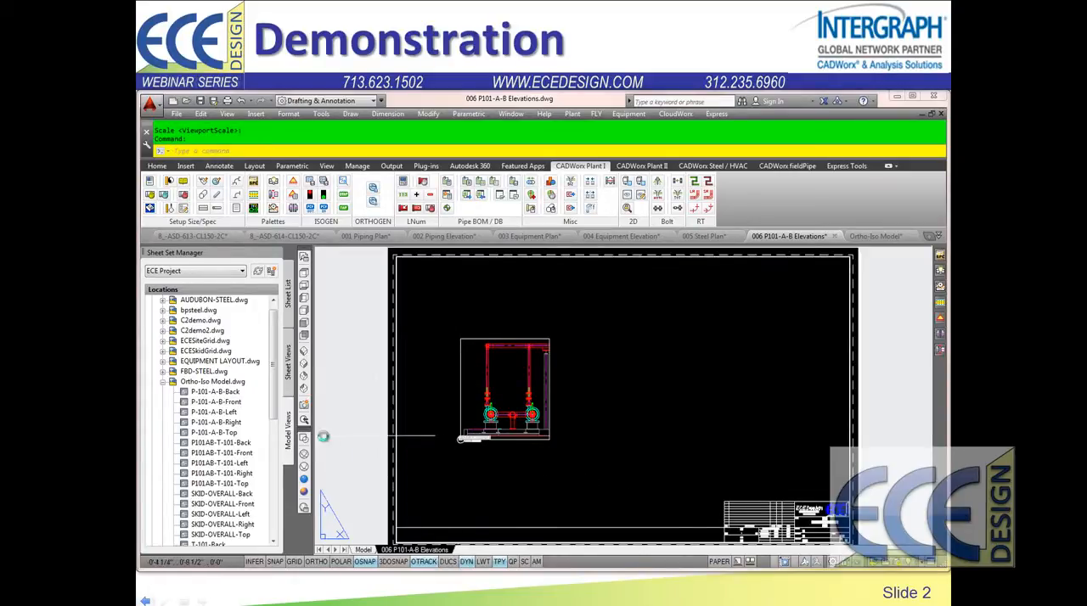
Step: Place the P-101-A-B-Right model view on the right half of sheet 006, level with the front view, at 1/2" = 1'-0" scale with default label attributes
drag(222, 427, 664, 436)
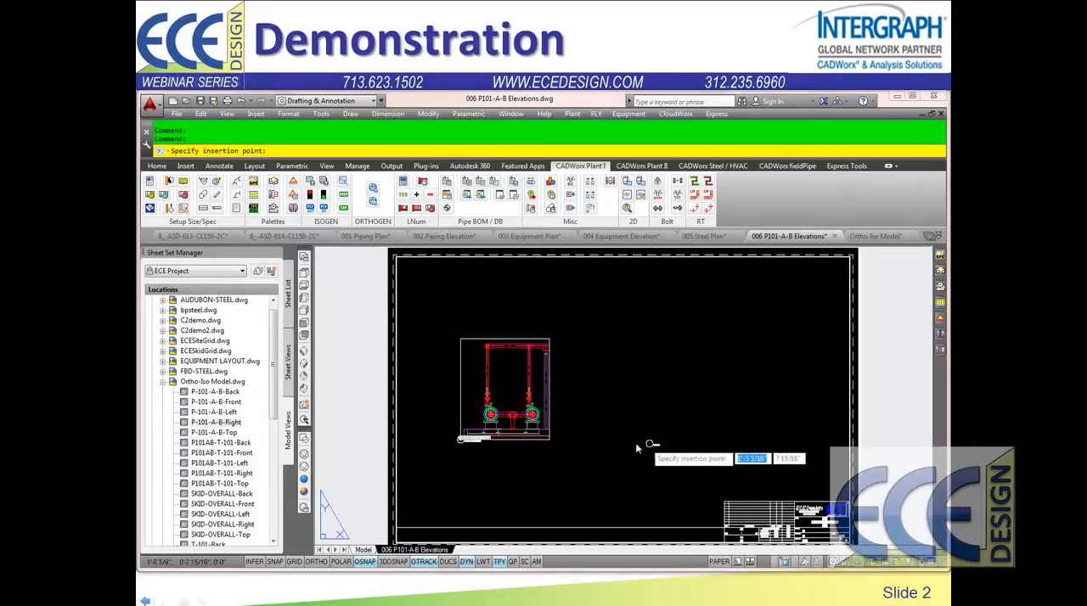
right_click(588, 435)
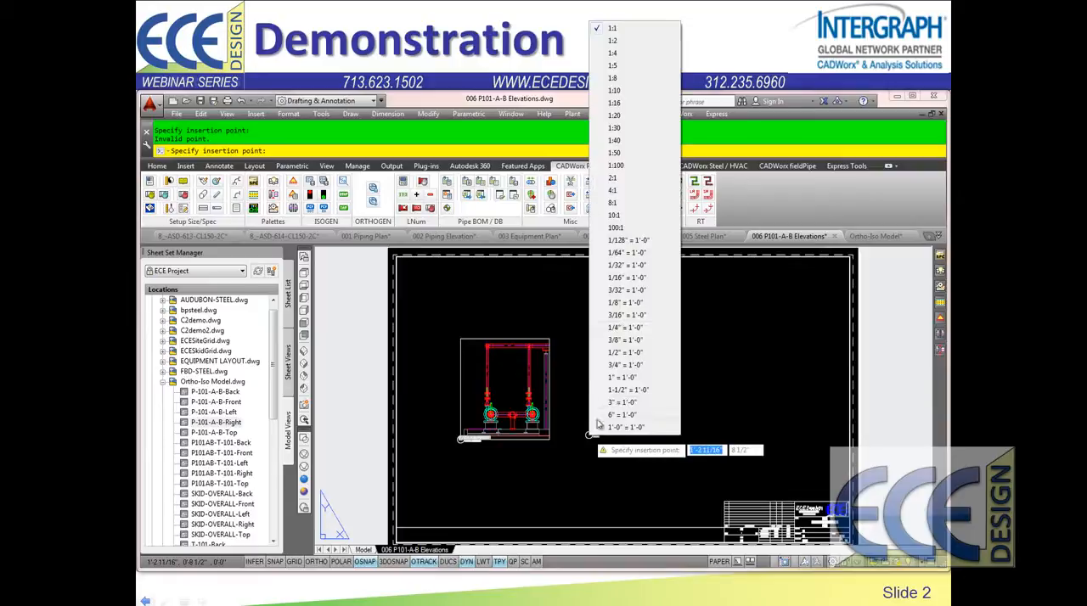
click(627, 353)
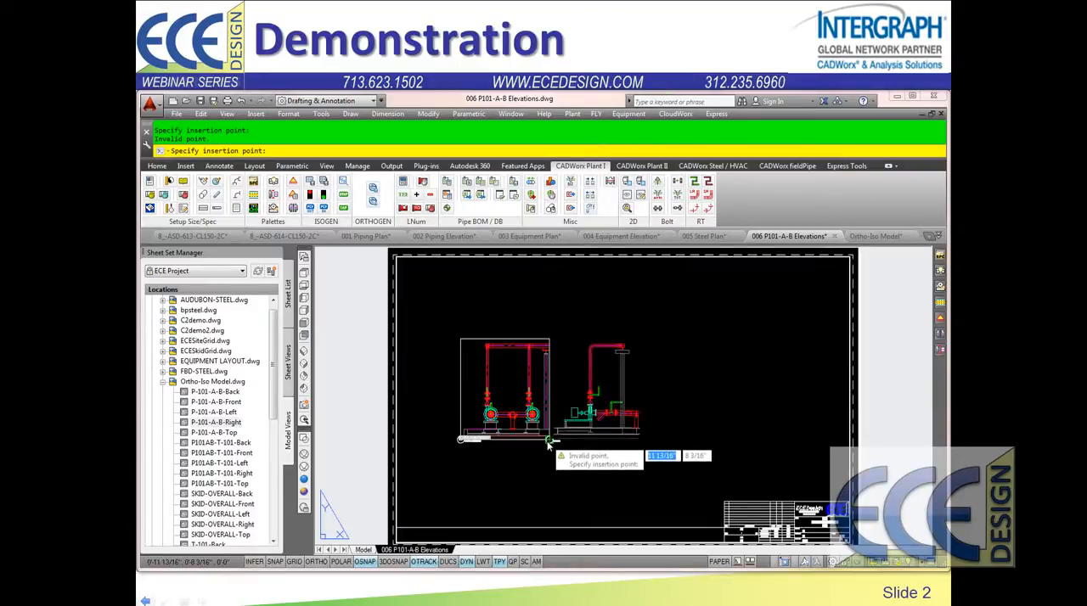
click(691, 441)
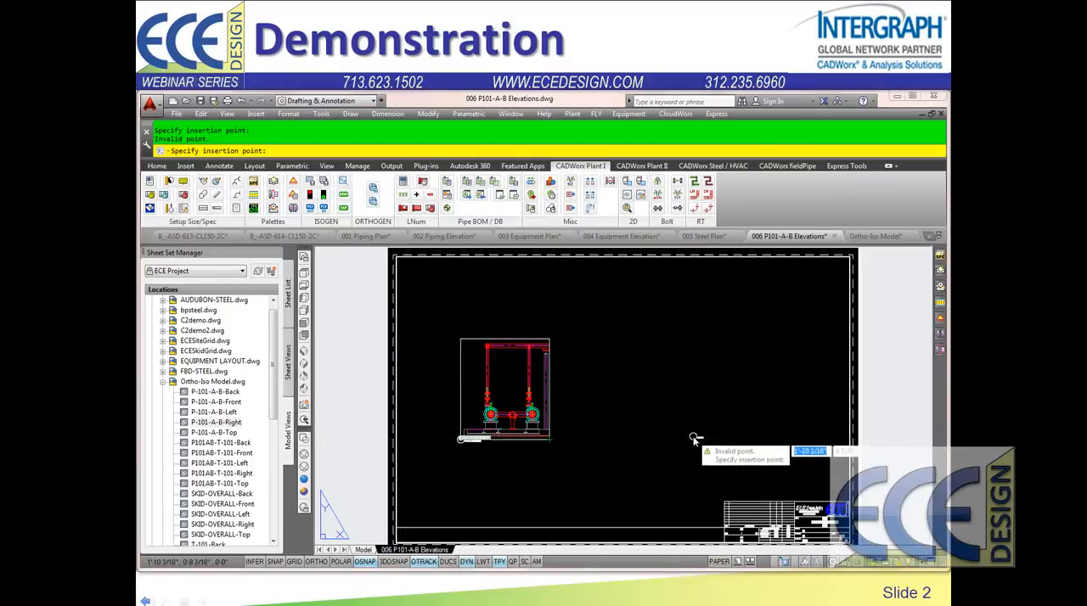
click(694, 441)
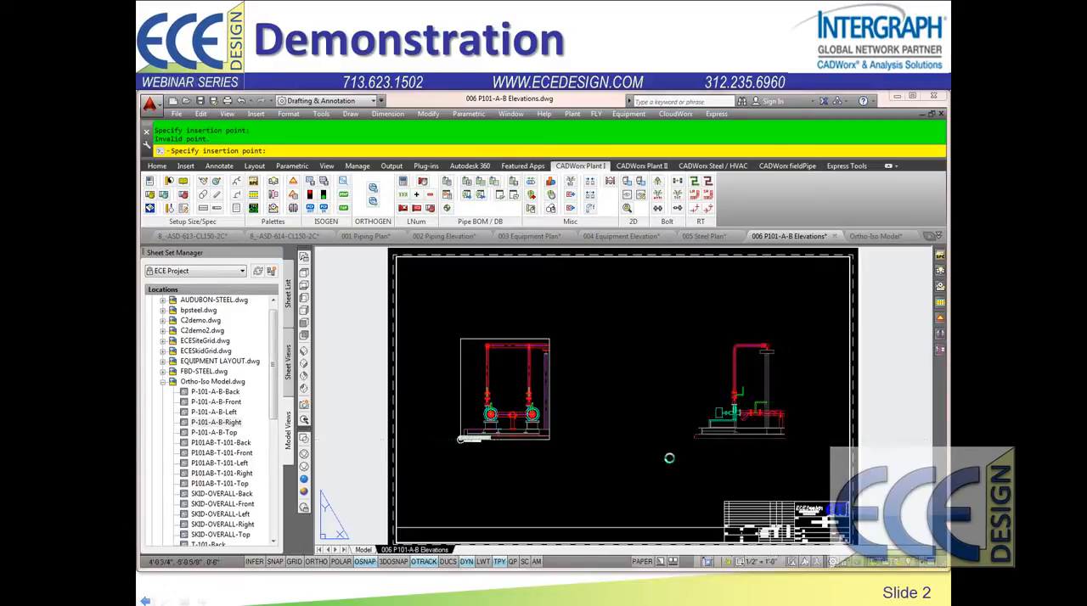
key(Return)
key(Return)
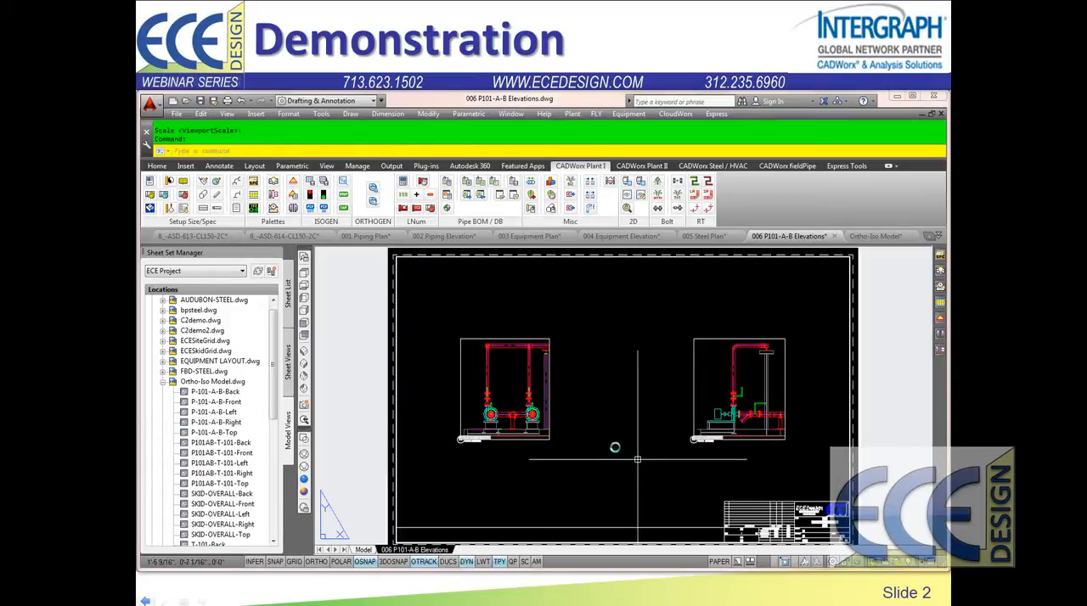
Step: Annotate both pump elevations on sheet 006 by running the pipeLabelsAll-Elev.scr script
text(SCR)
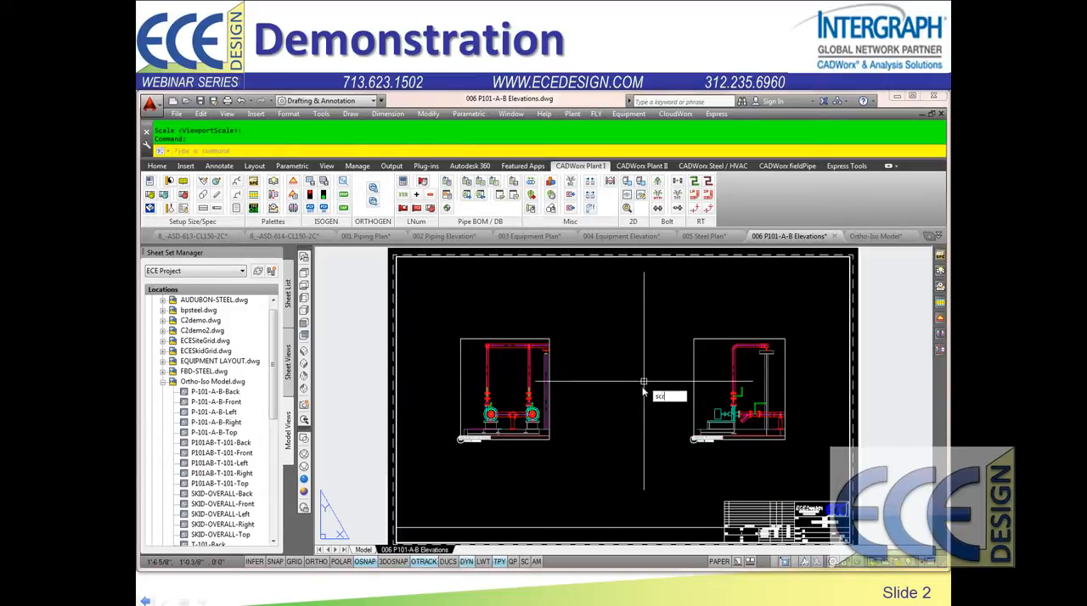
key(Return)
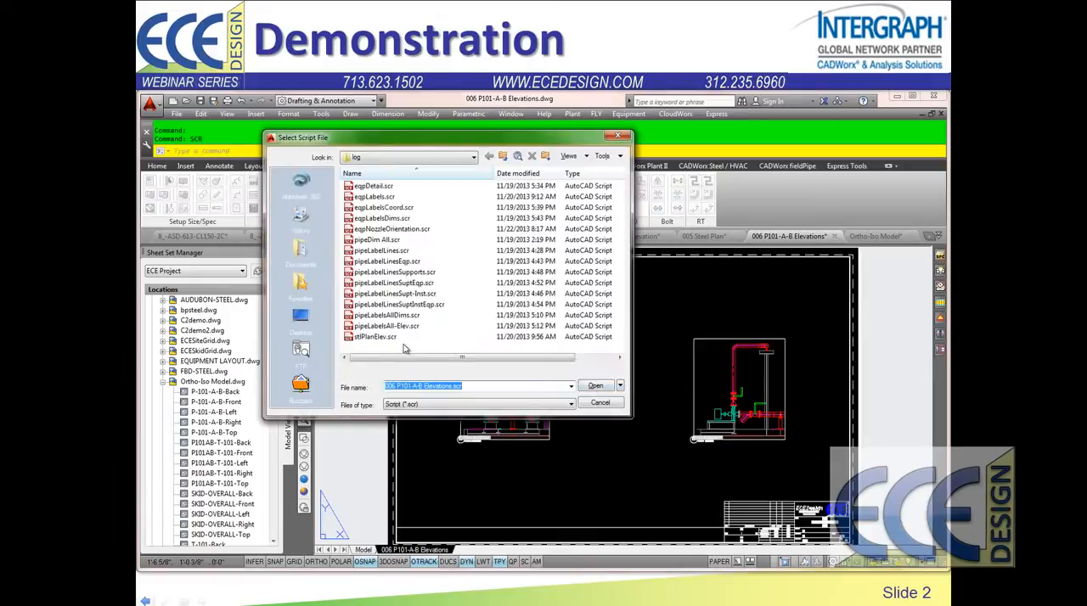
click(400, 329)
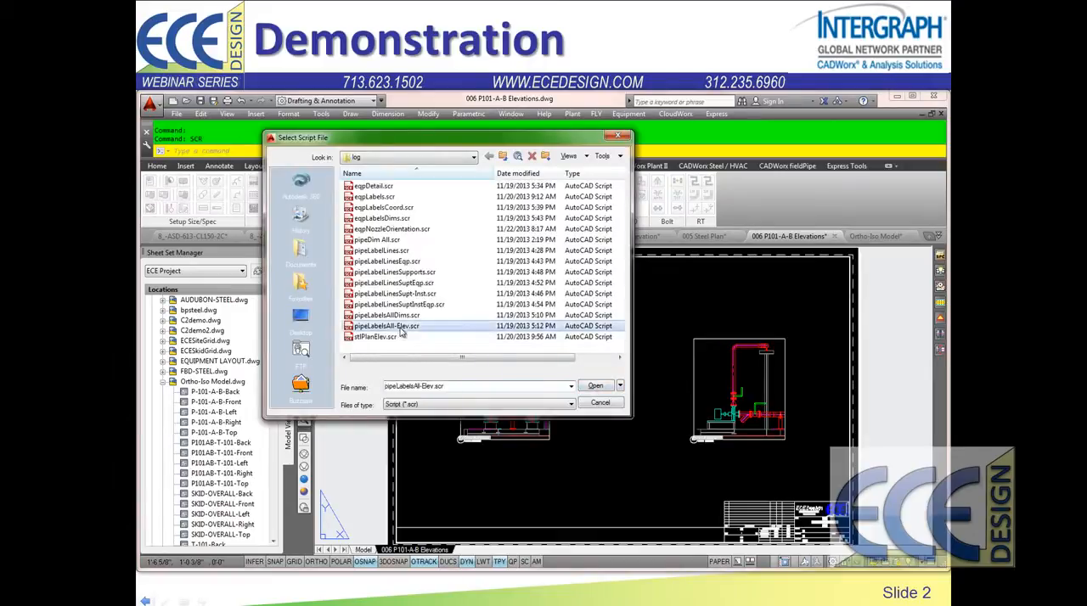
double_click(401, 331)
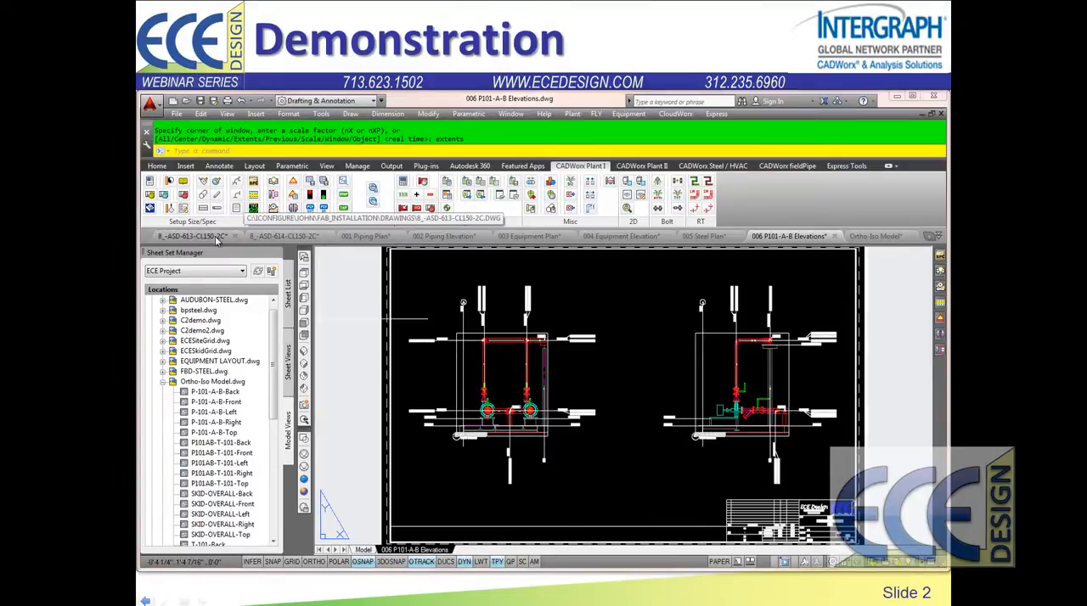
mouse_move(221, 241)
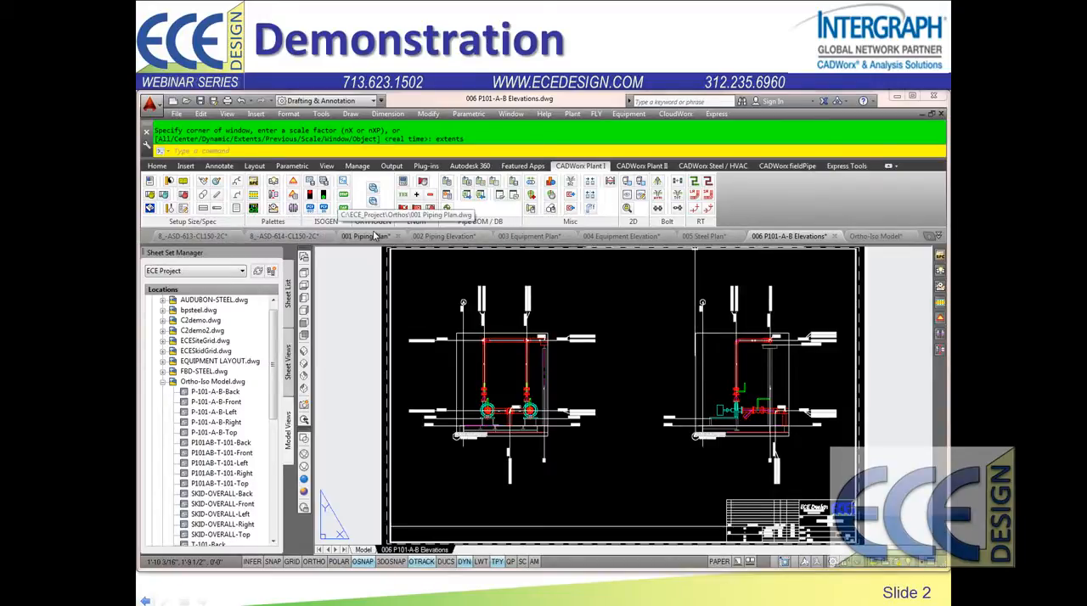
mouse_move(368, 237)
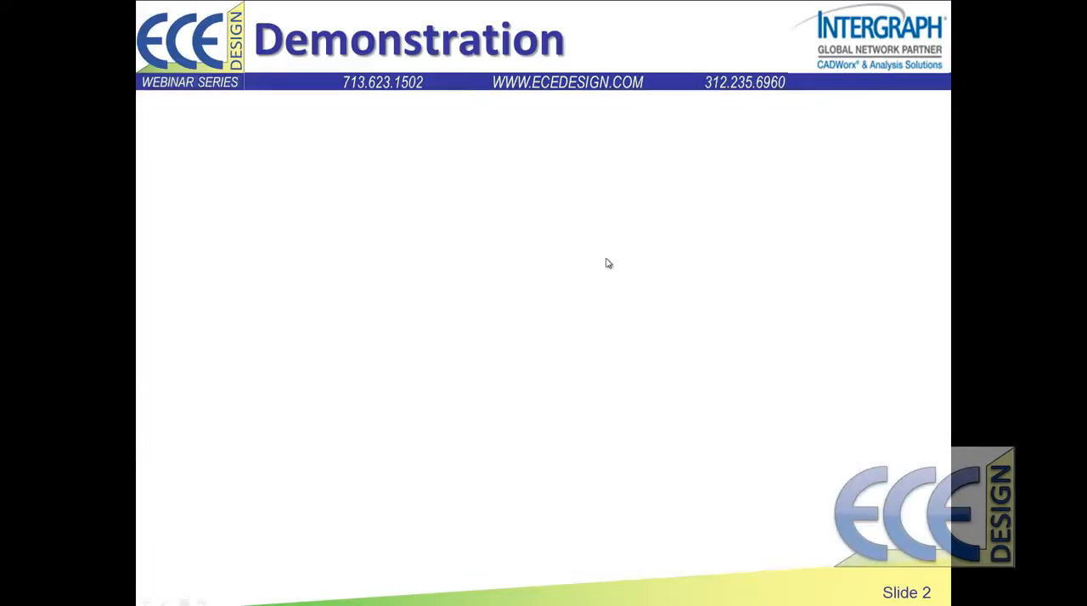
click(606, 259)
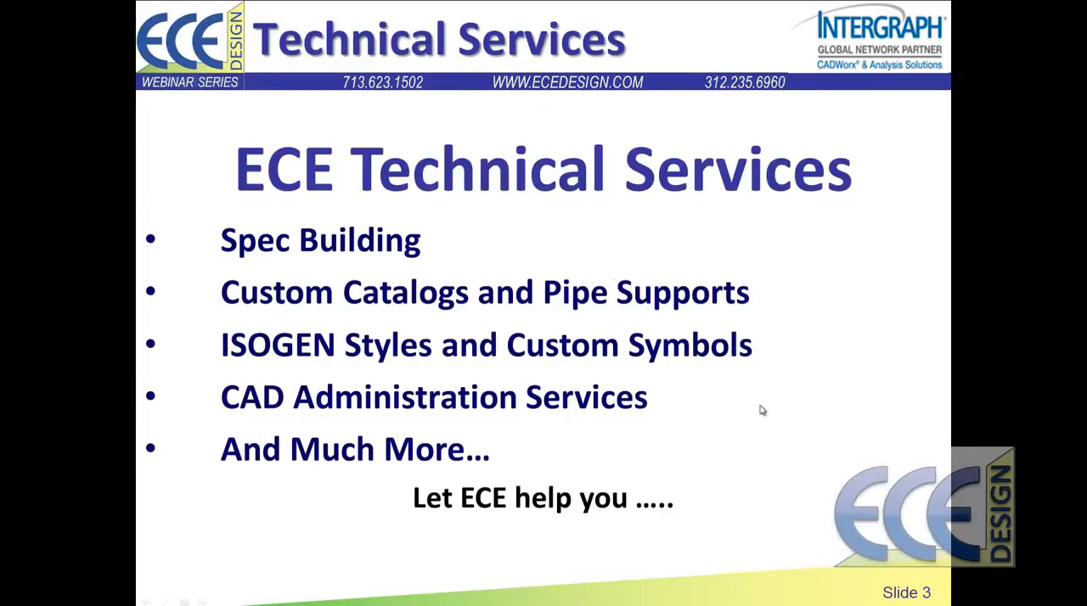